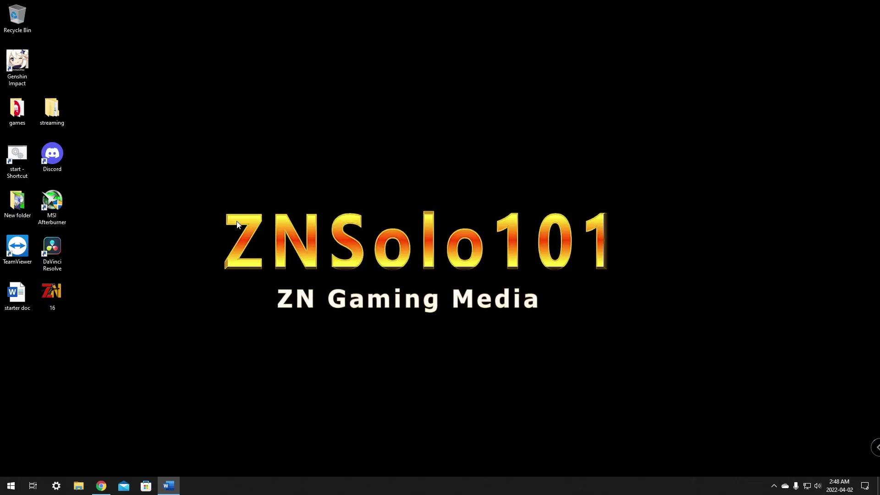
# - Open the OBS project website from the obs search results in Chrome and download the Windows installer for OBS Studio 27.2.4
pyautogui.moveTo(98, 488)
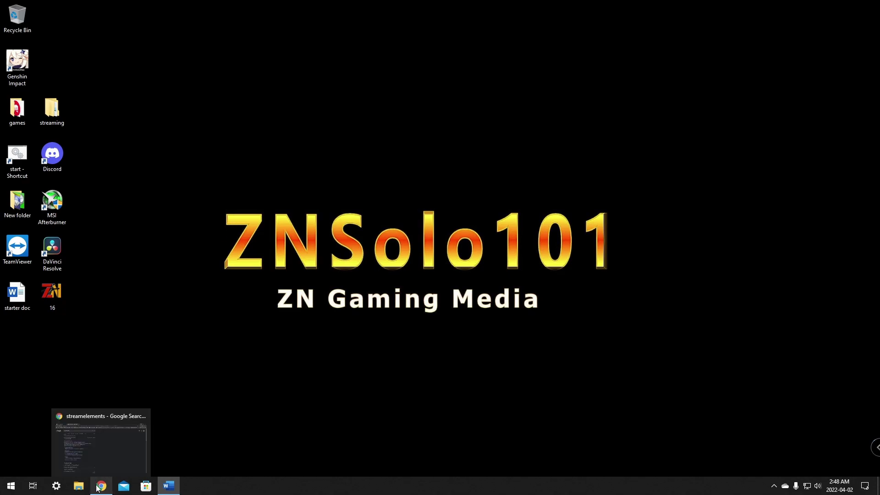
pyautogui.click(108, 458)
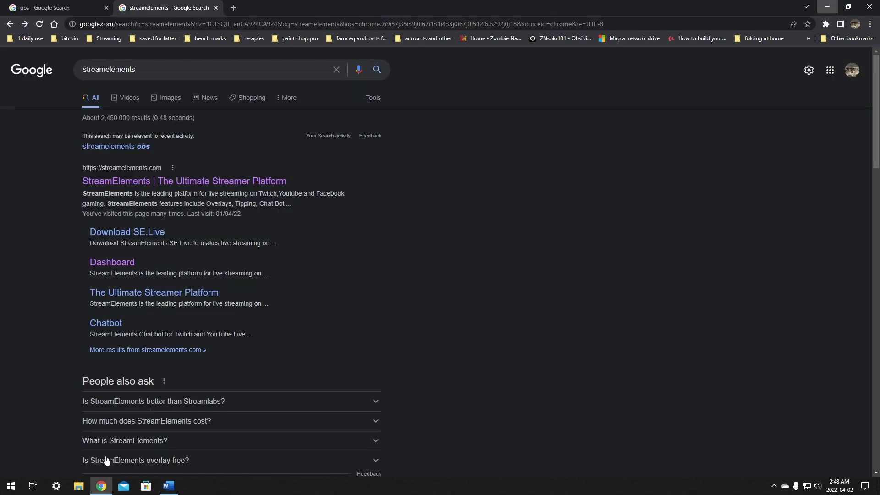
pyautogui.click(48, 6)
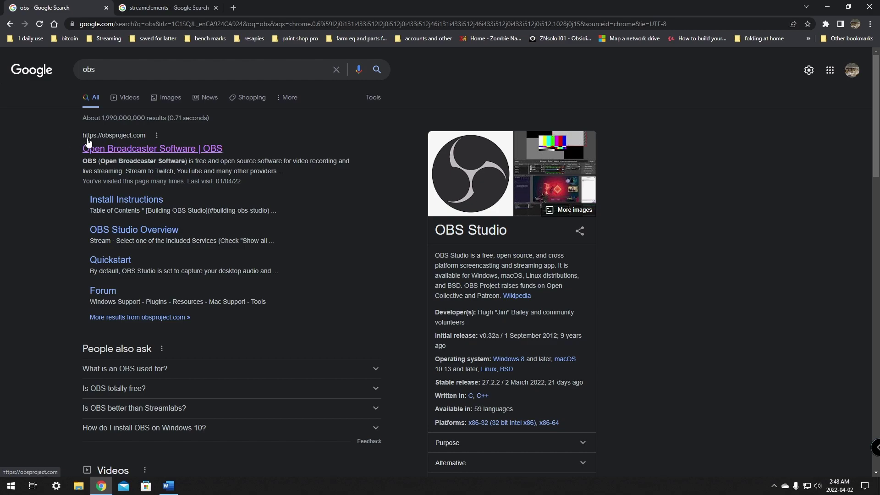
pyautogui.click(139, 148)
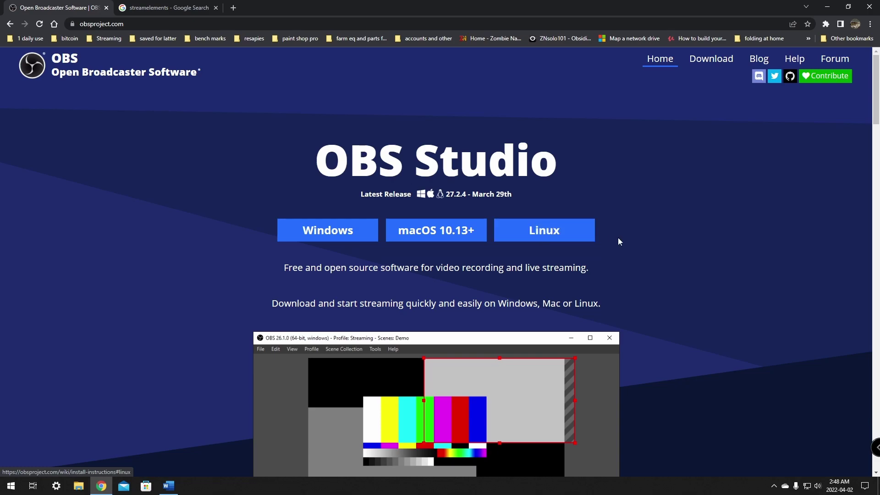
pyautogui.click(302, 229)
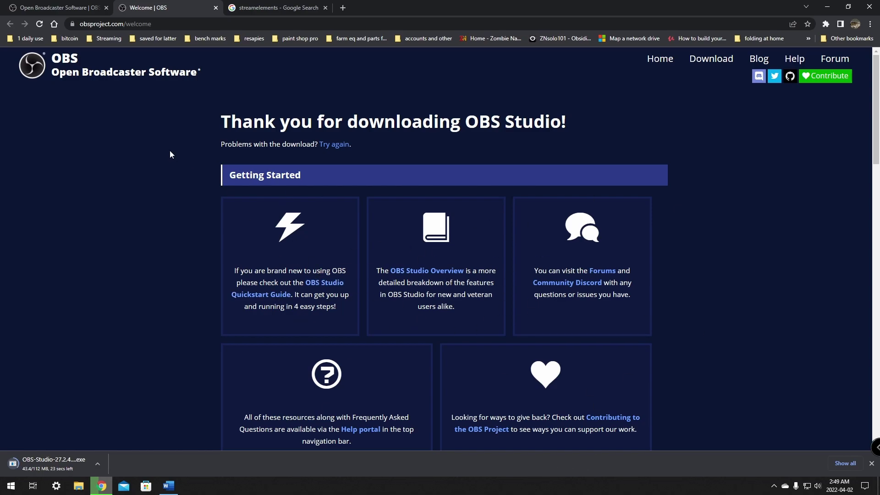
pyautogui.click(215, 8)
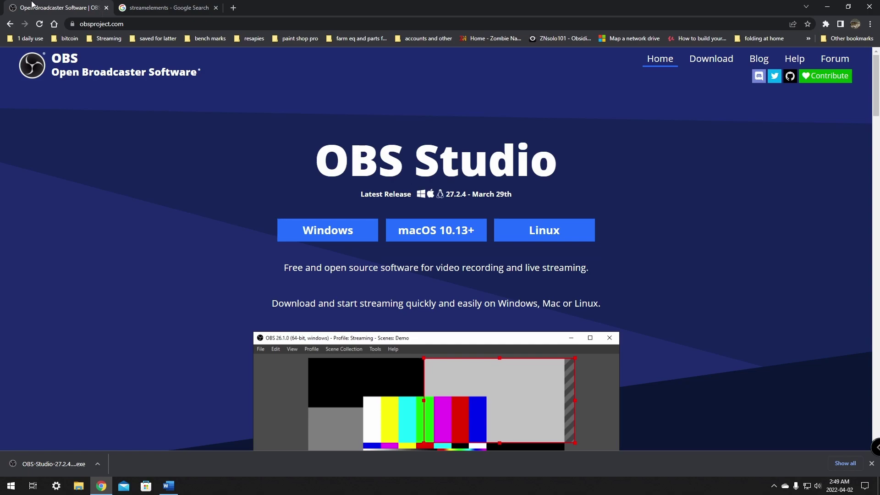
# - Run the downloaded installer with permission to make changes and install OBS Studio into C:\Program Files\obs-studio
pyautogui.click(51, 462)
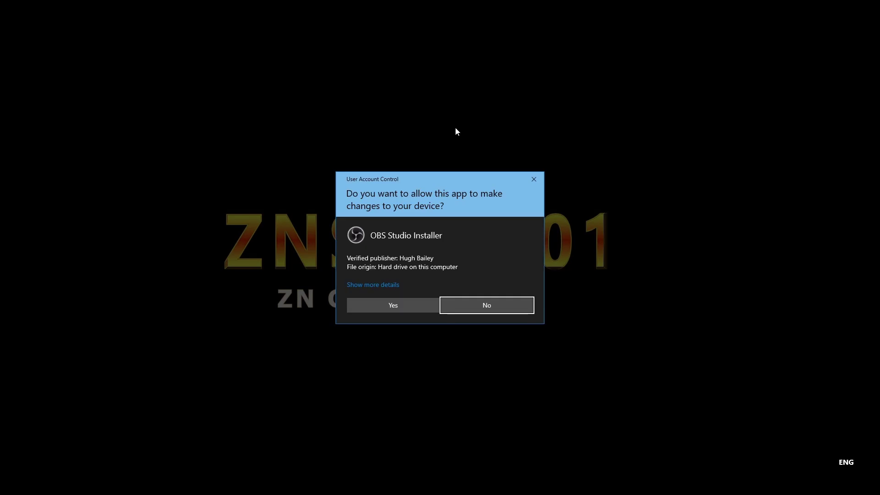
pyautogui.click(379, 305)
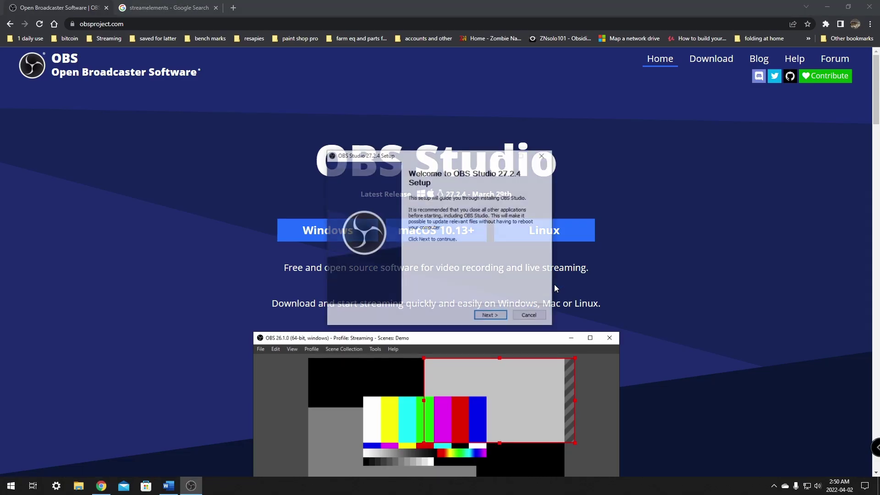
pyautogui.click(483, 319)
pyautogui.click(489, 317)
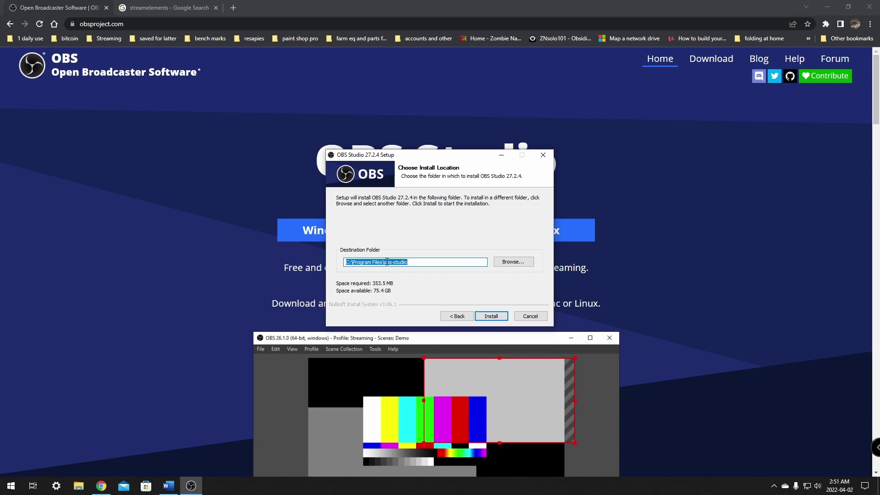
pyautogui.click(488, 318)
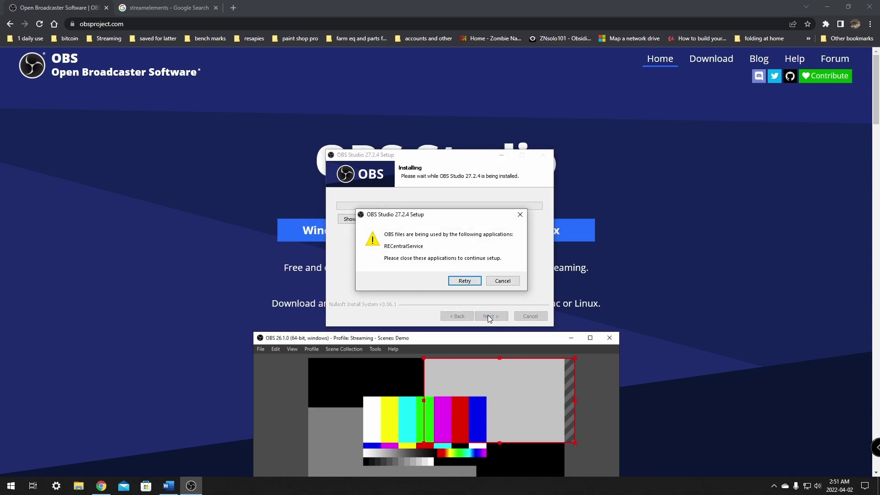
pyautogui.press('Return')
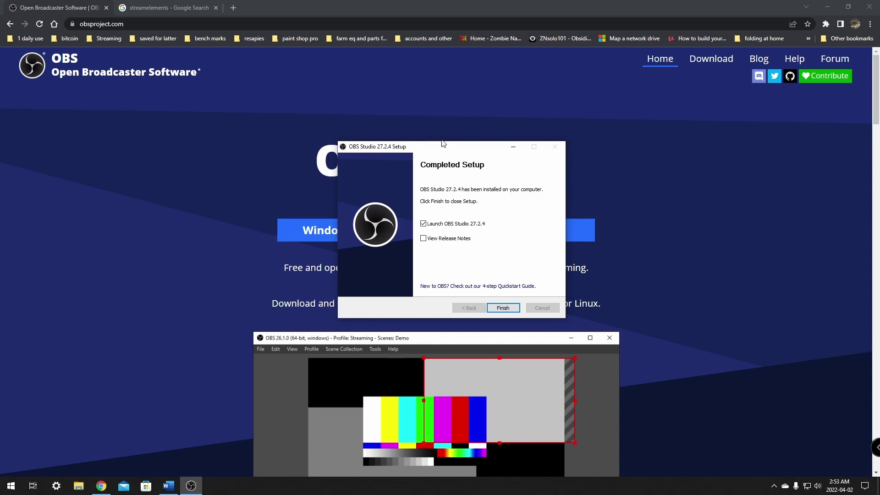
# - Finish the setup with OBS Studio launching and its permission request allowed, and close the browser
pyautogui.click(503, 308)
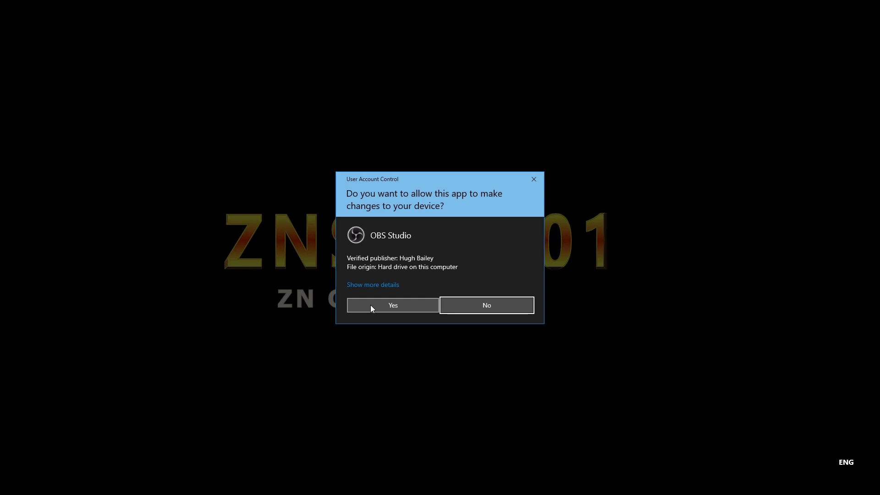
pyautogui.click(390, 305)
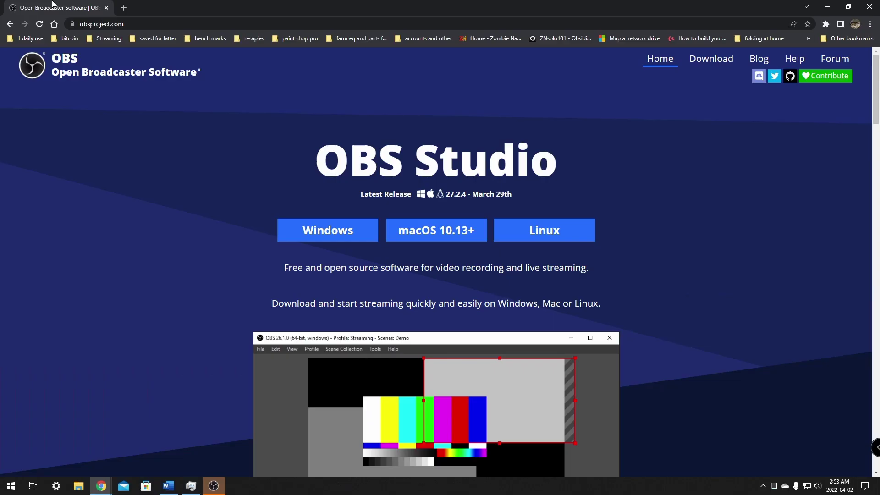
pyautogui.click(106, 8)
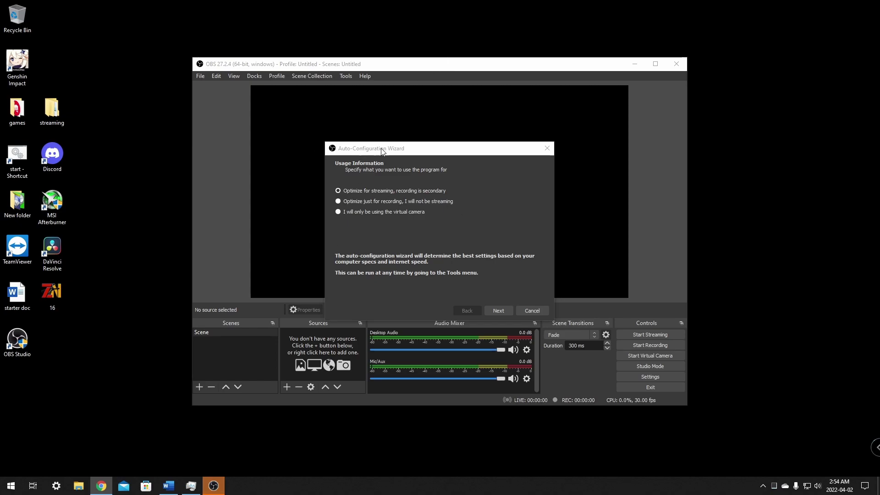
# - Set the auto-configuration to optimize for streaming, with the current 1920x1080 canvas and 60 FPS when possible
pyautogui.moveTo(432, 147); pyautogui.dragTo(412, 104)
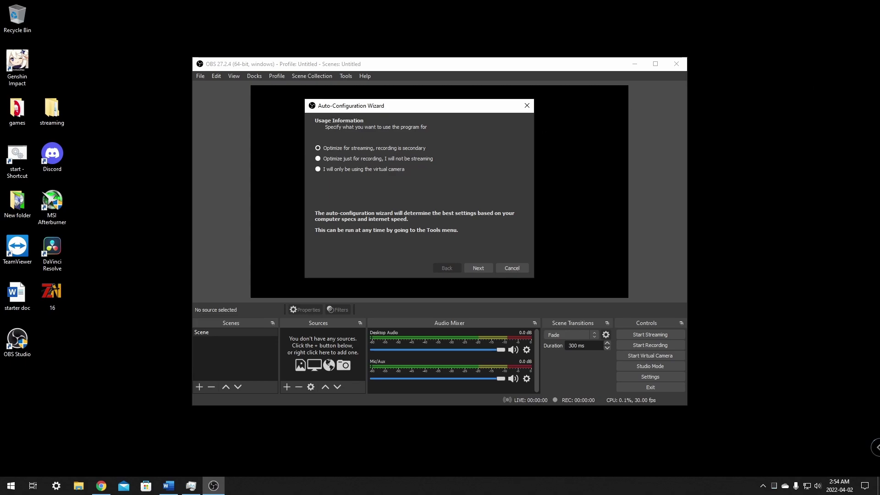
pyautogui.hotkey('alt', 'Tab')
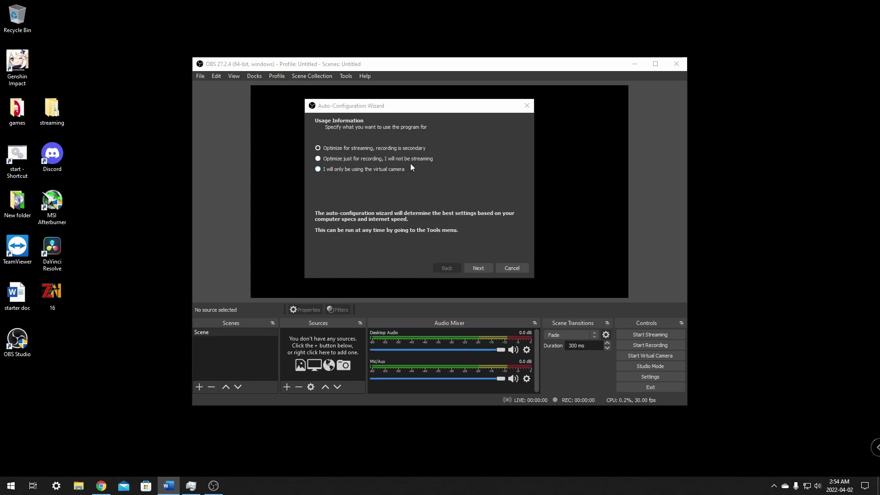
pyautogui.click(380, 148)
pyautogui.click(478, 268)
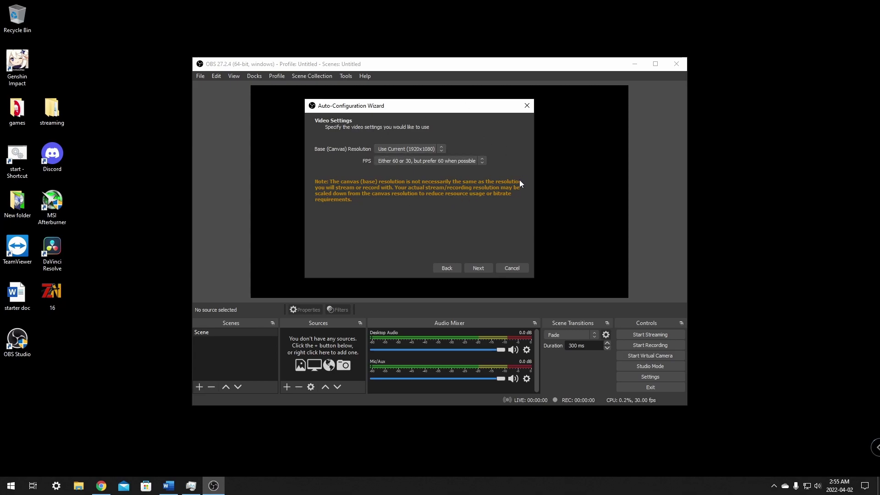
pyautogui.click(478, 269)
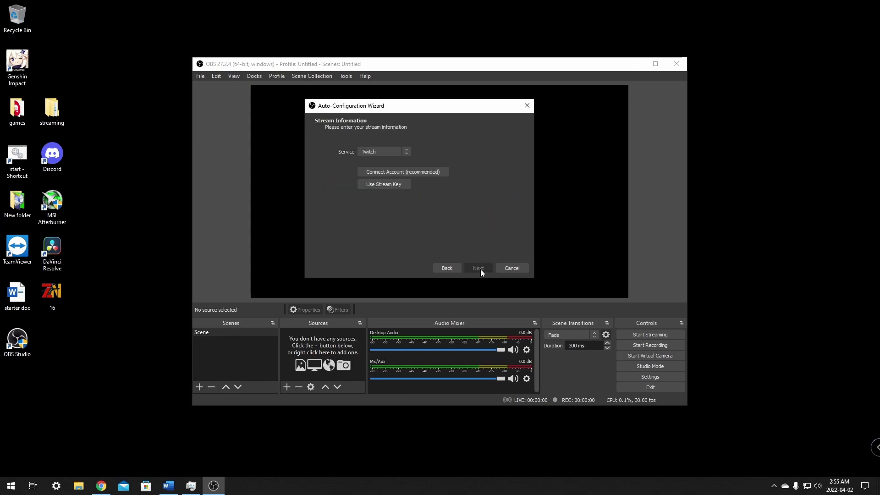
# - Connect the Twitch account in the stream information and keep Twitch as the service
pyautogui.click(387, 171)
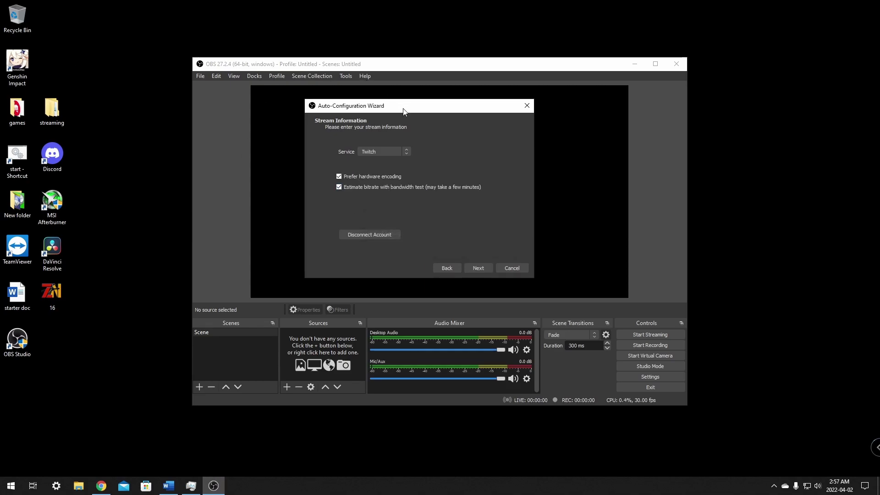
pyautogui.click(389, 153)
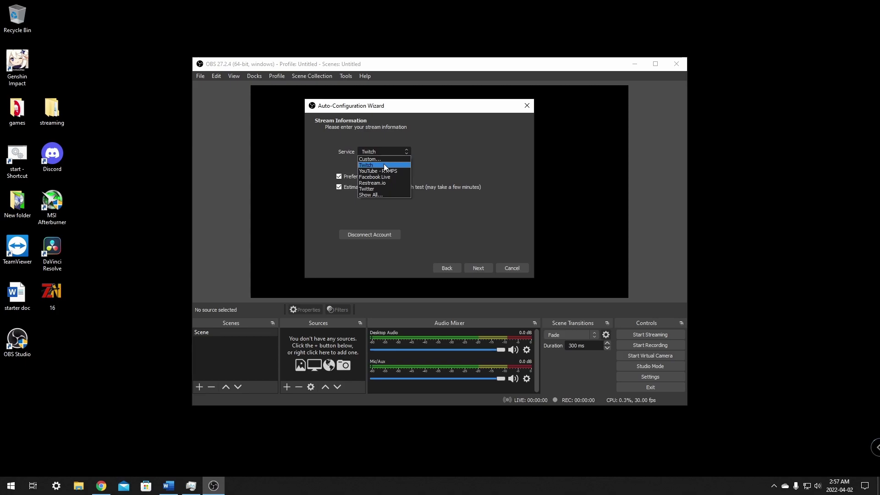
pyautogui.click(384, 165)
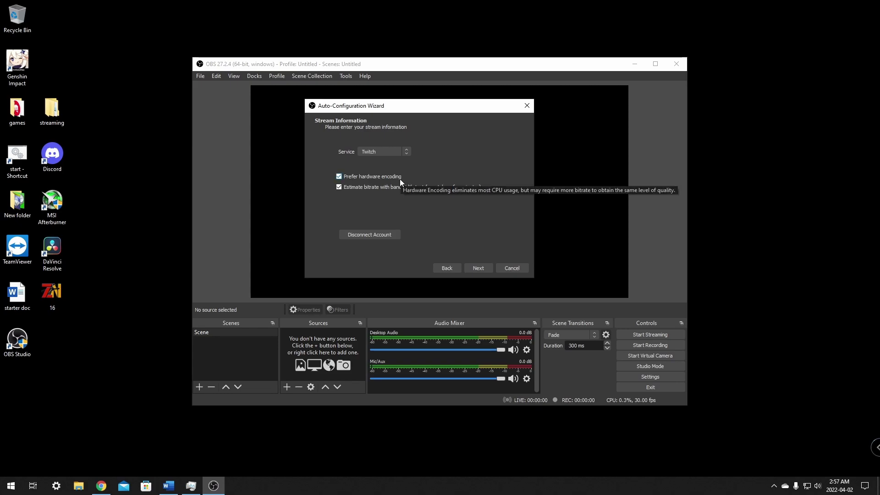
# - Run the configuration test with hardware encoding preferred and bitrate estimation enabled, and apply the resulting settings
pyautogui.click(339, 177)
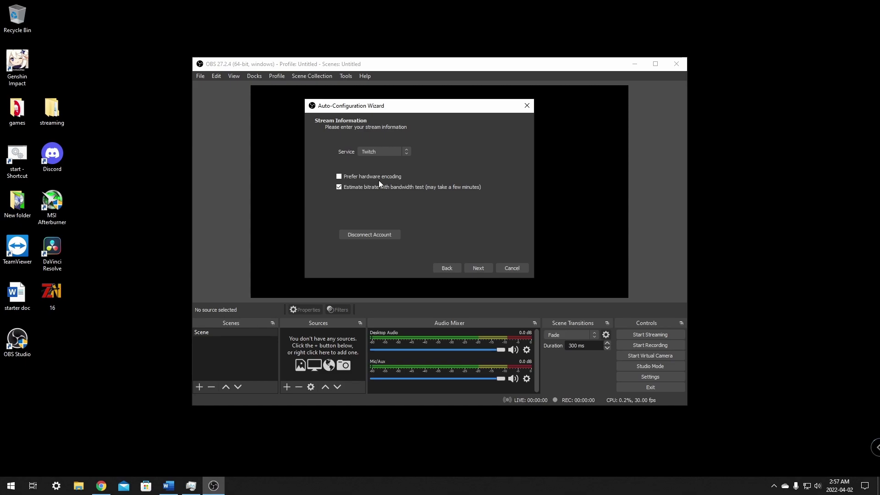
pyautogui.click(340, 176)
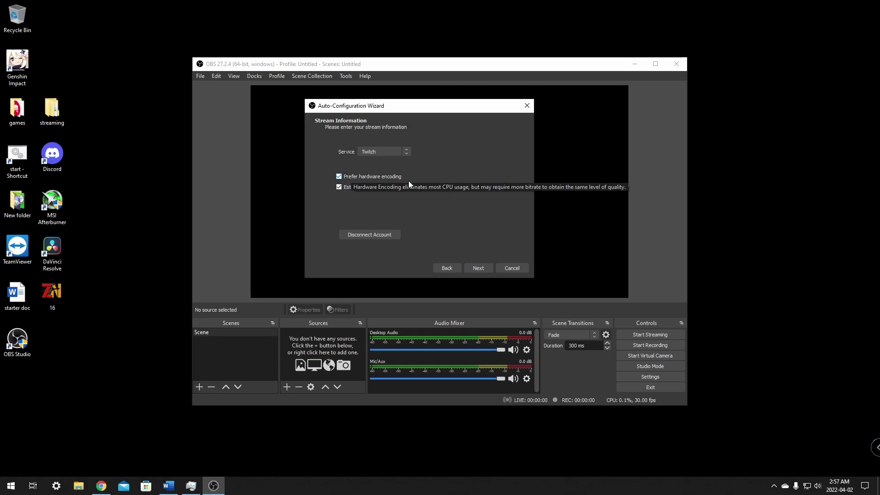
pyautogui.click(474, 269)
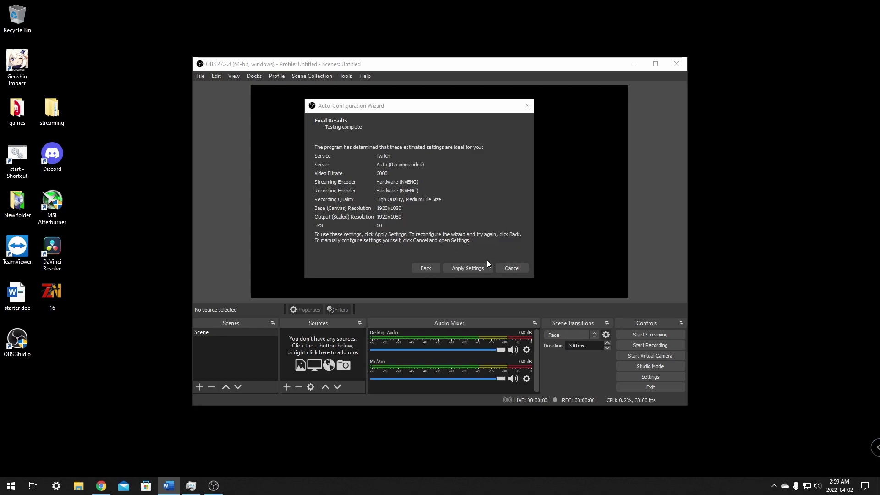
pyautogui.click(460, 268)
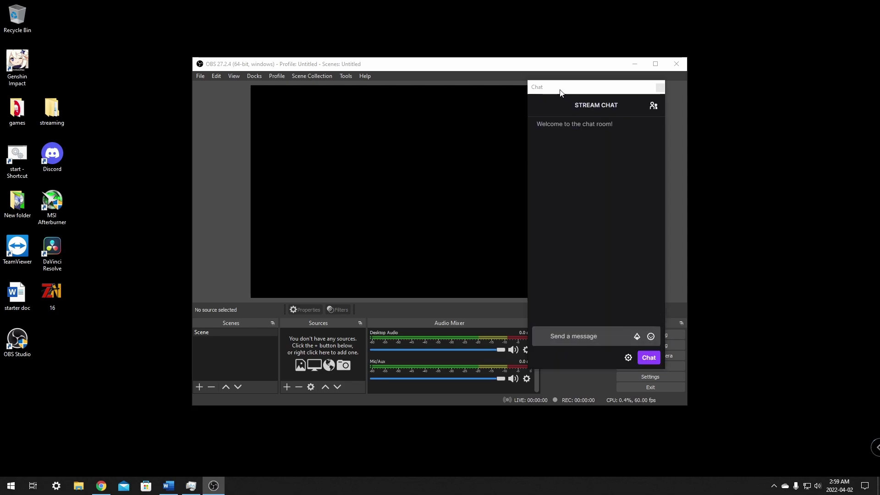
# - Dock Stream Information on the left side of the OBS preview and Chat on its right side
pyautogui.moveTo(558, 92); pyautogui.dragTo(735, 91)
pyautogui.moveTo(299, 87); pyautogui.dragTo(125, 61)
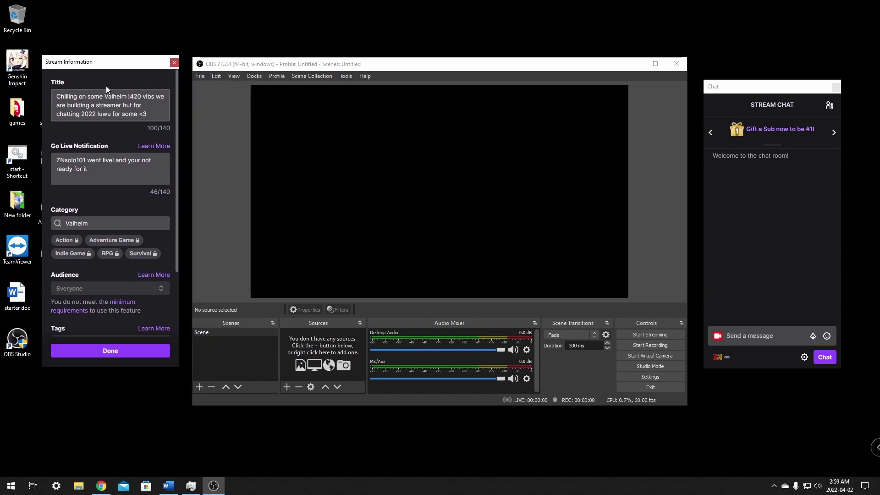
pyautogui.moveTo(74, 65); pyautogui.dragTo(220, 92)
pyautogui.moveTo(760, 89); pyautogui.dragTo(495, 68)
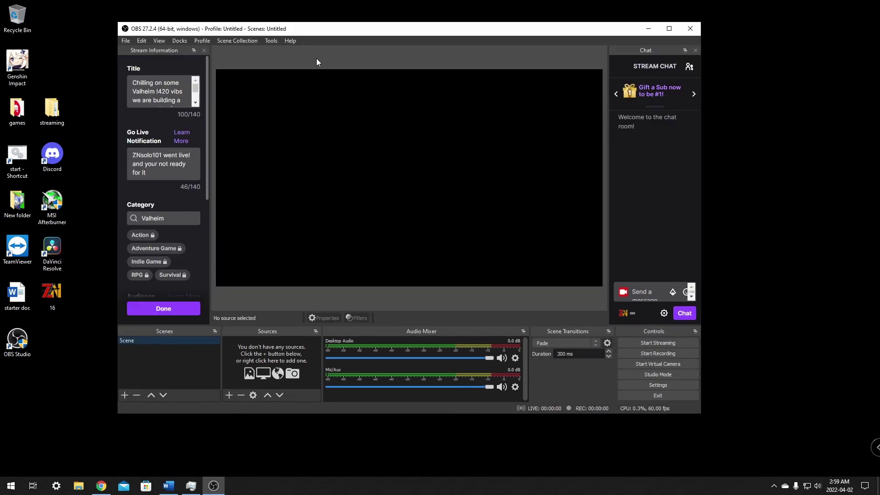
# - Close OBS Studio and return to the desktop
pyautogui.click(690, 28)
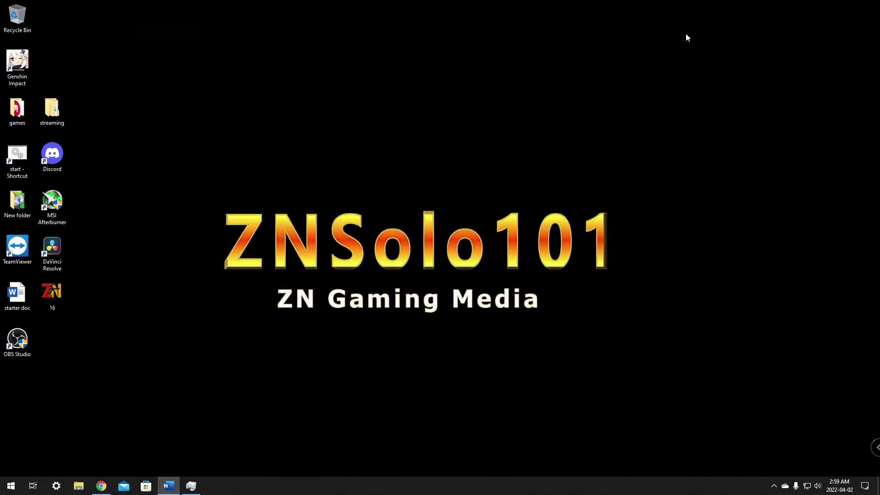
pyautogui.rightClick(422, 173)
pyautogui.click(449, 200)
# - Set the OBS Studio desktop shortcut to run the program as an administrator and apply the compatibility settings
pyautogui.rightClick(13, 342)
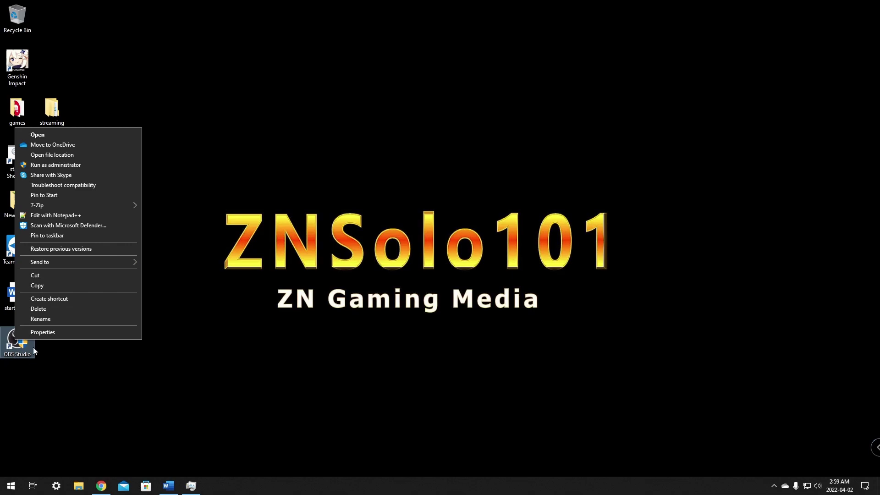
pyautogui.click(59, 333)
pyautogui.moveTo(118, 229); pyautogui.dragTo(338, 98)
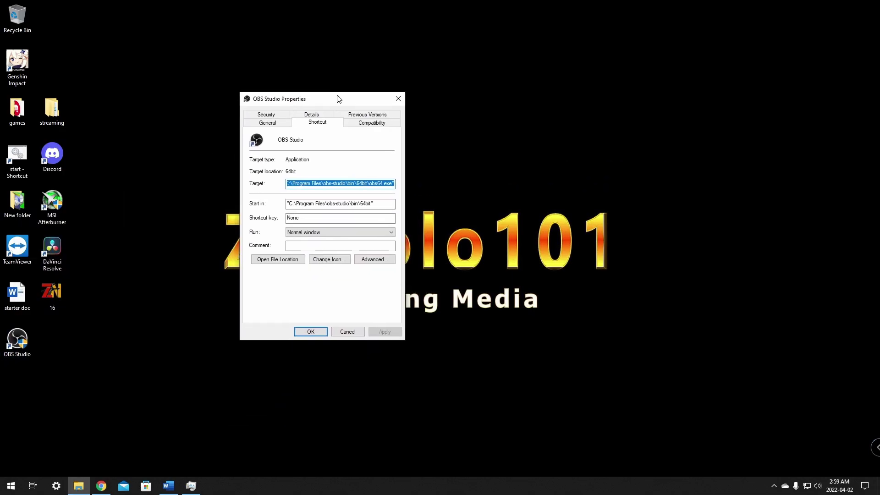
pyautogui.click(376, 125)
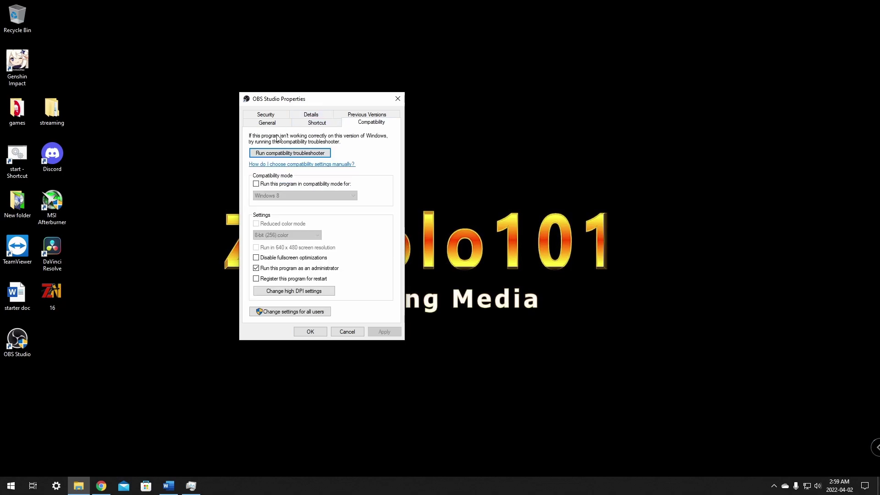
pyautogui.click(256, 269)
pyautogui.click(256, 268)
pyautogui.click(383, 331)
pyautogui.click(316, 331)
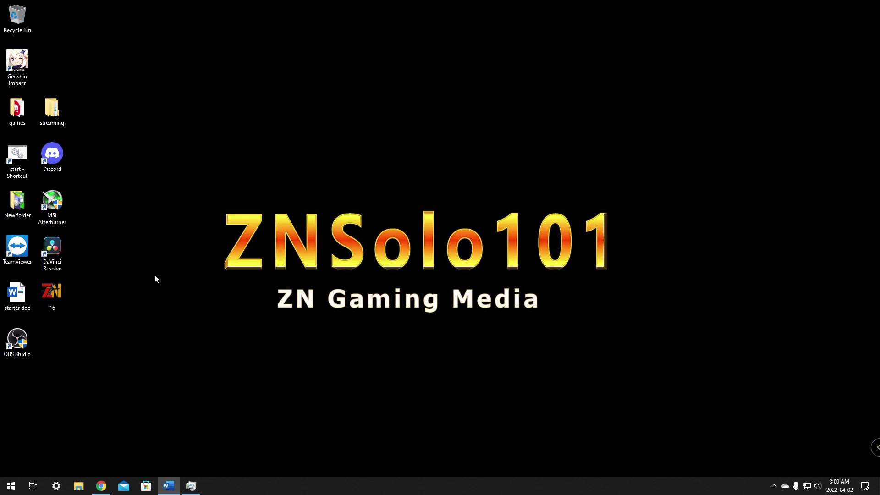
# - Relaunch OBS Studio from its desktop shortcut, allow it to make changes, and maximize its window
pyautogui.doubleClick(25, 338)
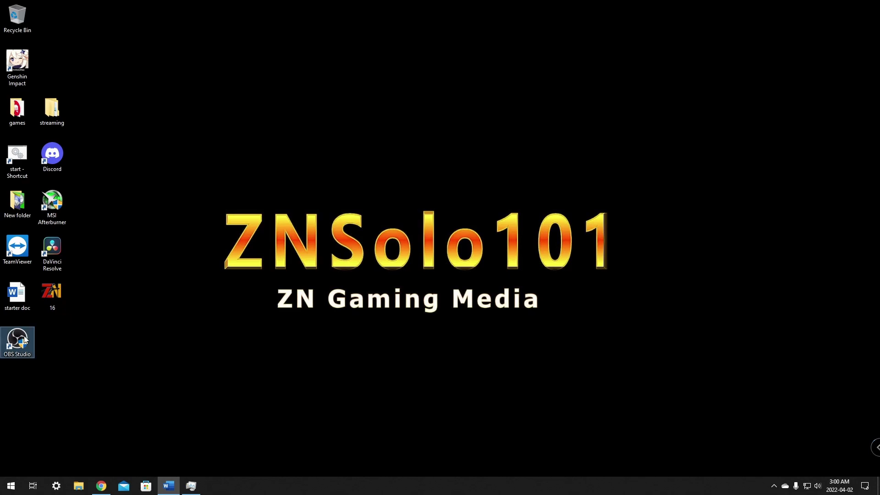
pyautogui.click(394, 306)
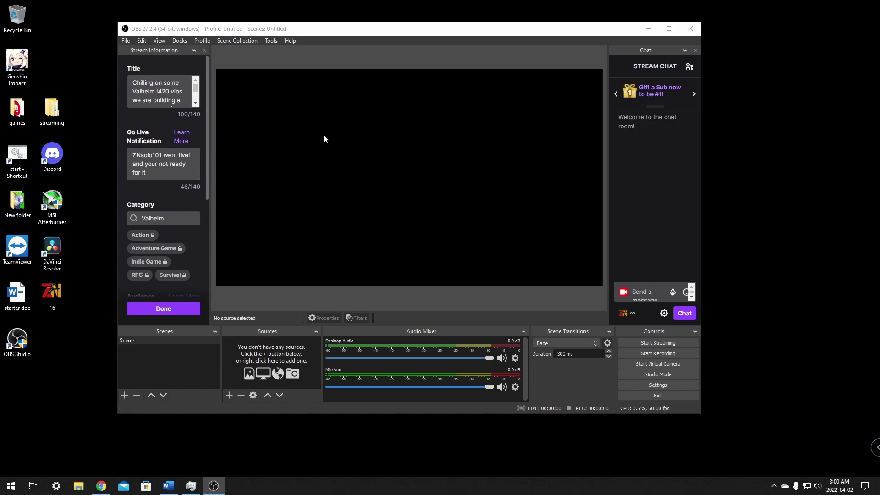
pyautogui.doubleClick(467, 33)
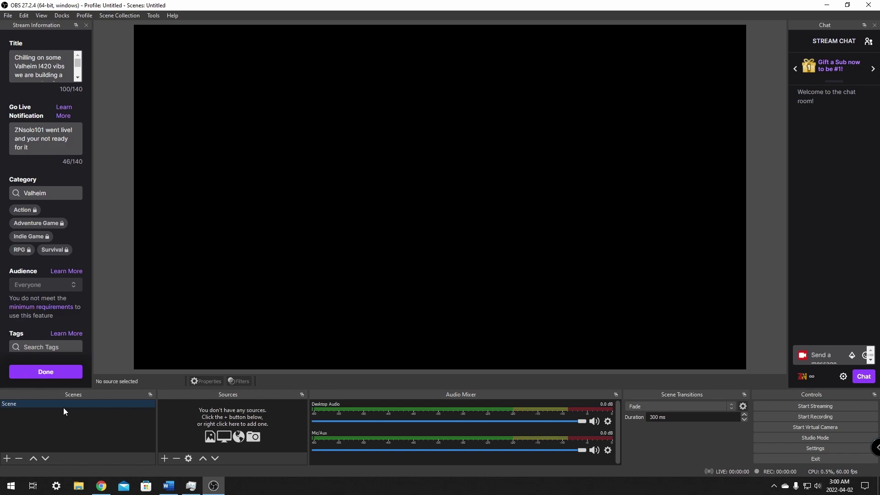
# - Add a new scene named "main"
pyautogui.click(7, 458)
pyautogui.click(346, 244)
pyautogui.moveTo(346, 244); pyautogui.dragTo(310, 243)
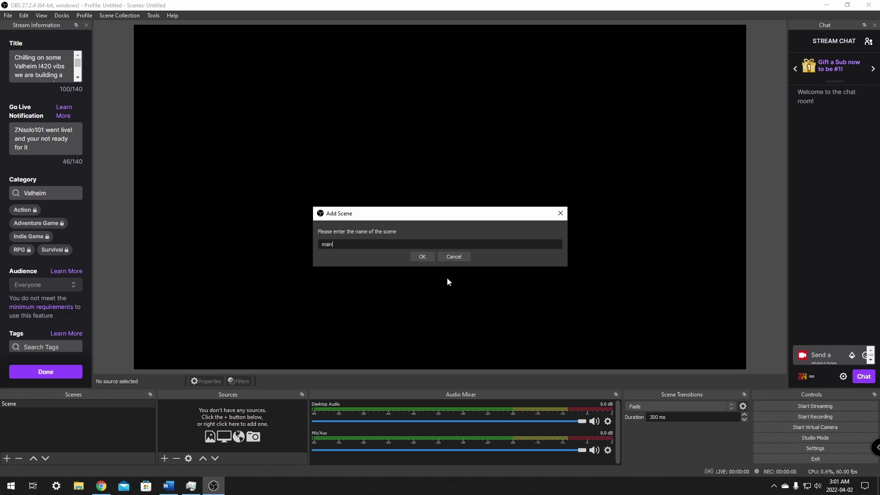
pyautogui.click(422, 257)
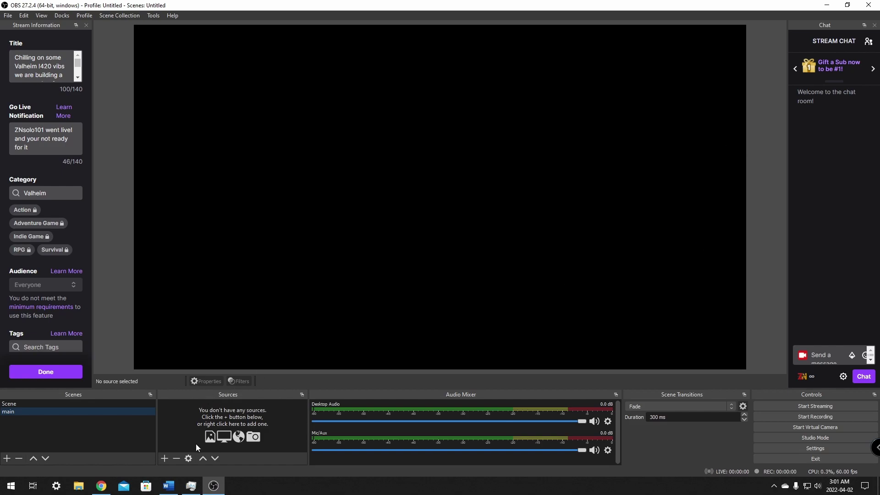
# - Add a Display Capture source for Display 1 (Primary Monitor) to the main scene, and make the docks below the preview taller
pyautogui.click(164, 458)
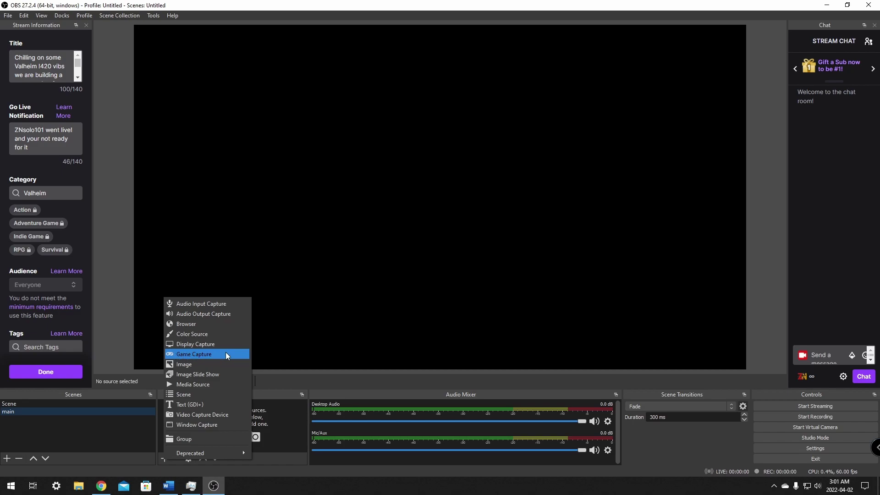
pyautogui.click(187, 345)
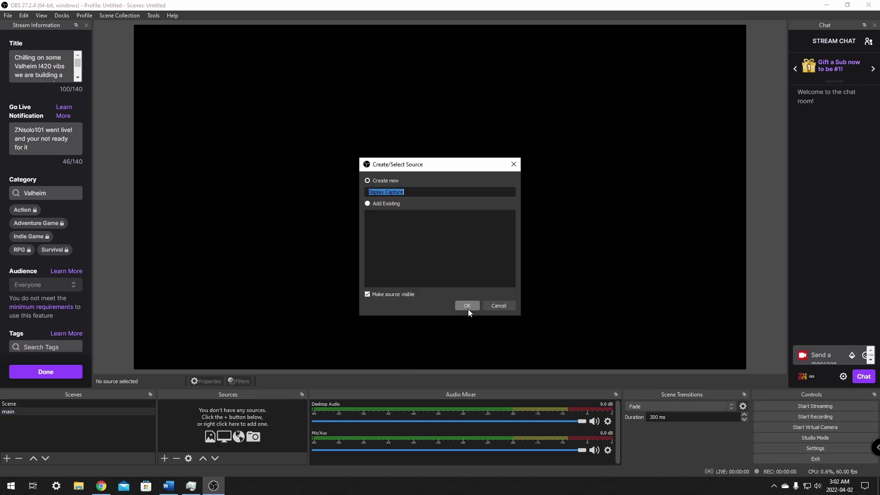
pyautogui.click(468, 308)
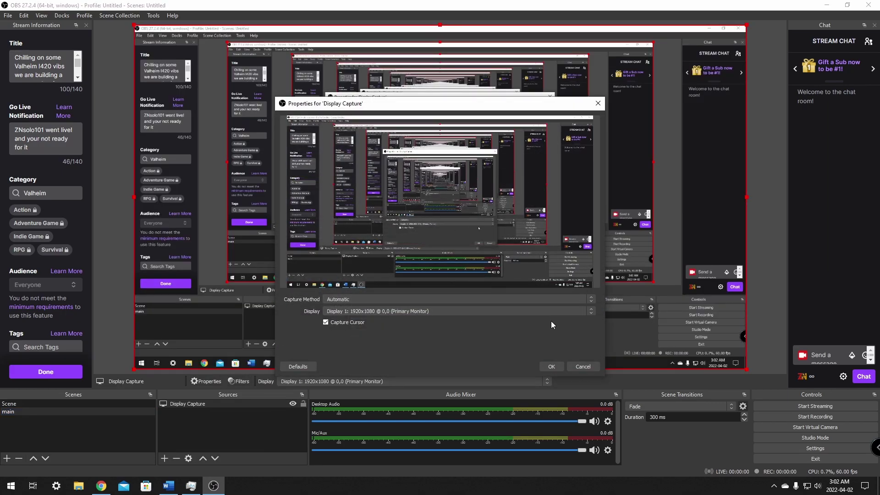
pyautogui.click(552, 367)
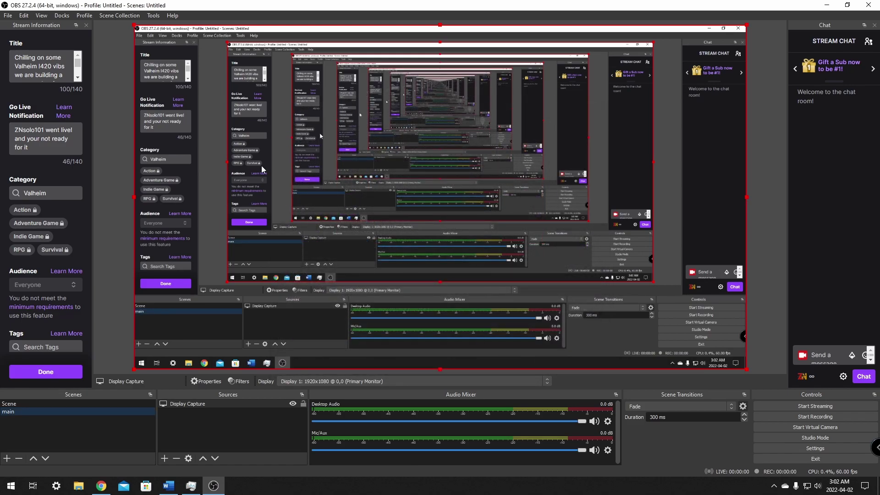
pyautogui.moveTo(158, 389); pyautogui.dragTo(184, 165)
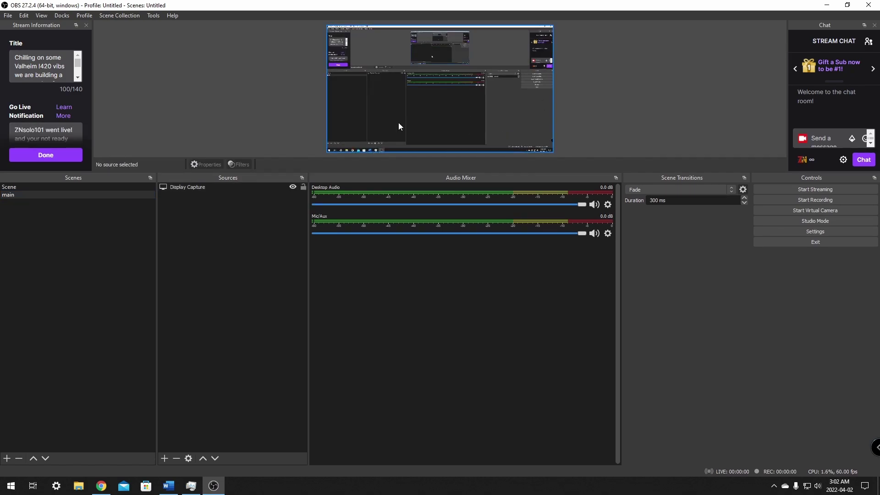
# - Add a Video Capture Device source to the main scene using the AVerMedia HD Capture GC573 1 device
pyautogui.click(164, 459)
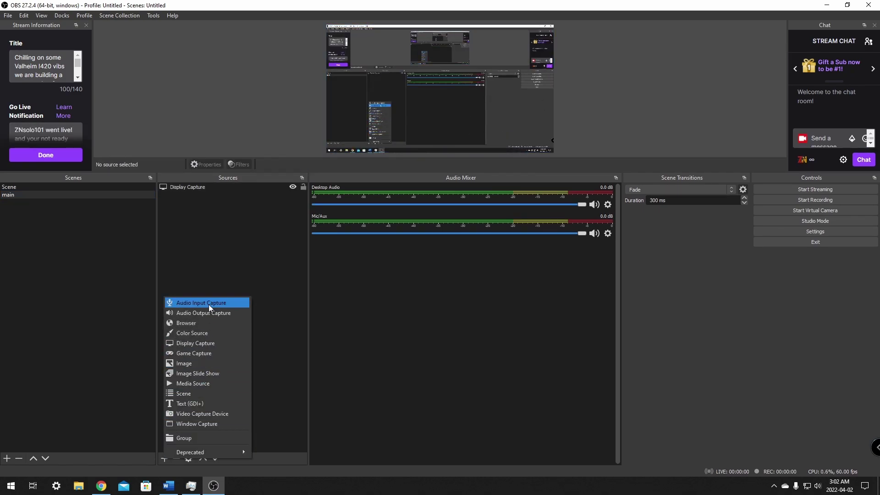
pyautogui.click(206, 415)
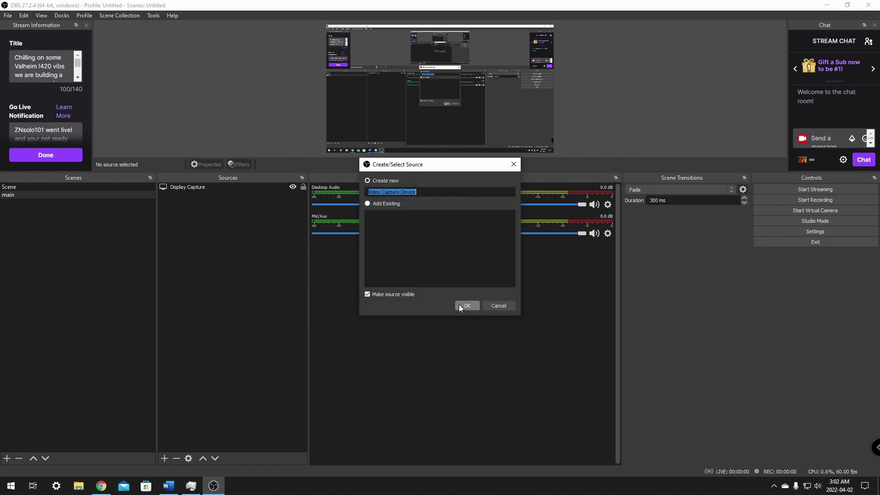
pyautogui.click(460, 305)
pyautogui.moveTo(406, 104); pyautogui.dragTo(275, 70)
pyautogui.click(262, 263)
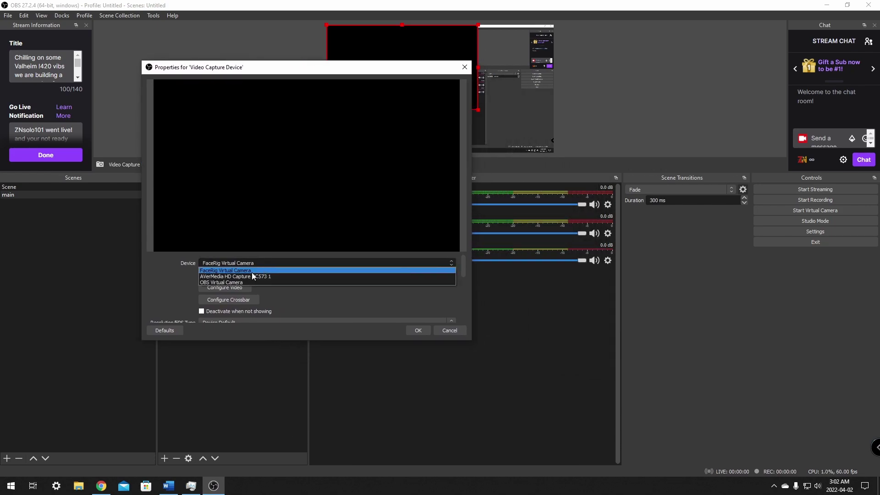
pyautogui.click(279, 277)
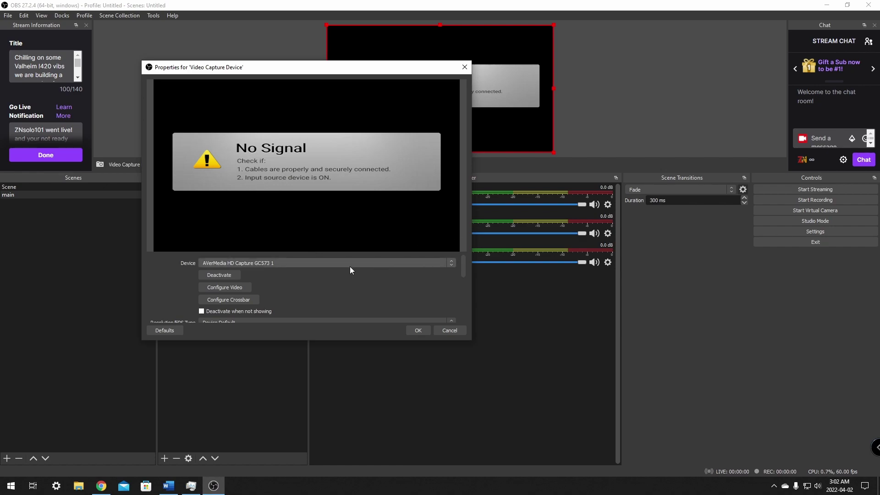
pyautogui.click(266, 263)
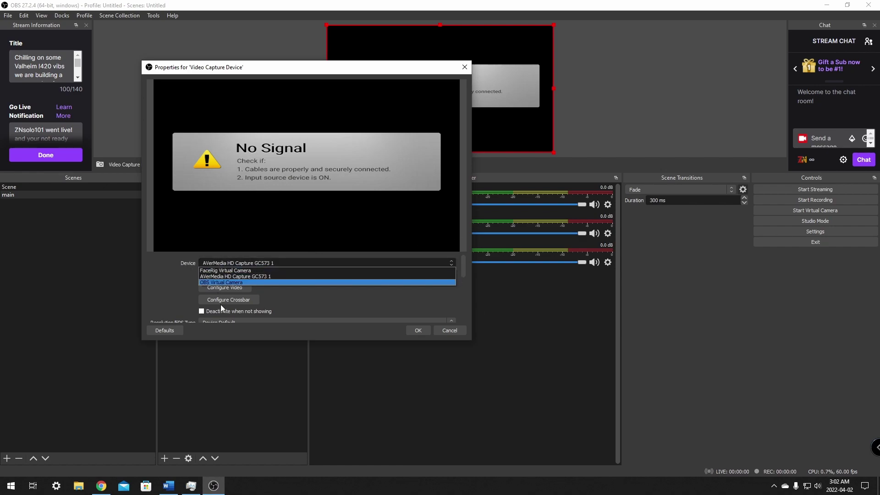
pyautogui.click(235, 276)
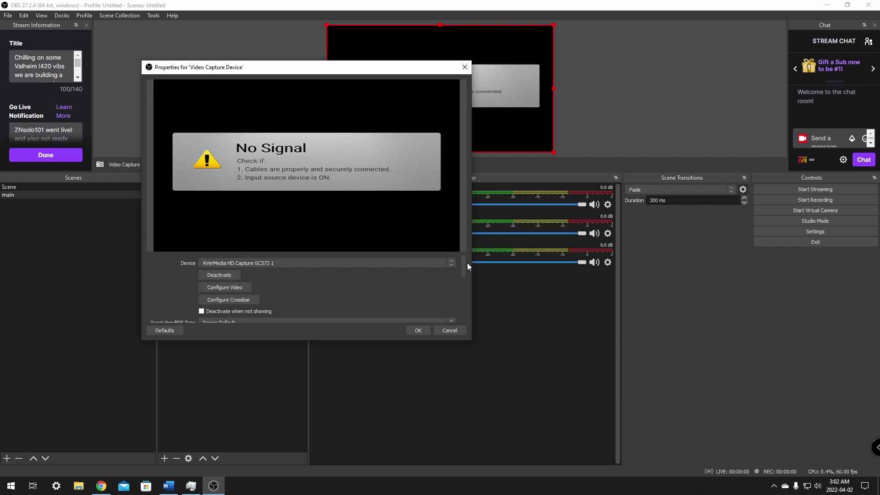
# - Set the video capture device to Custom resolution/FPS type at 1920x1080 and 60 FPS, and accept its properties
pyautogui.moveTo(465, 270); pyautogui.dragTo(464, 286)
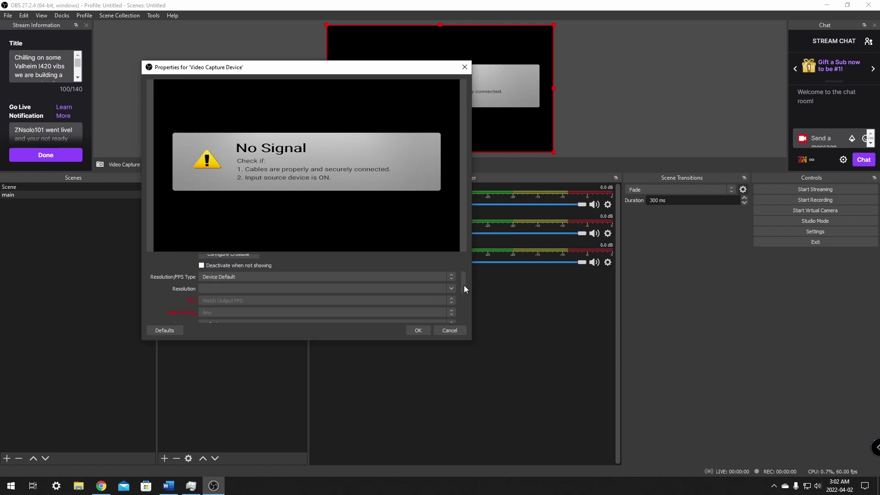
pyautogui.click(219, 278)
pyautogui.click(214, 290)
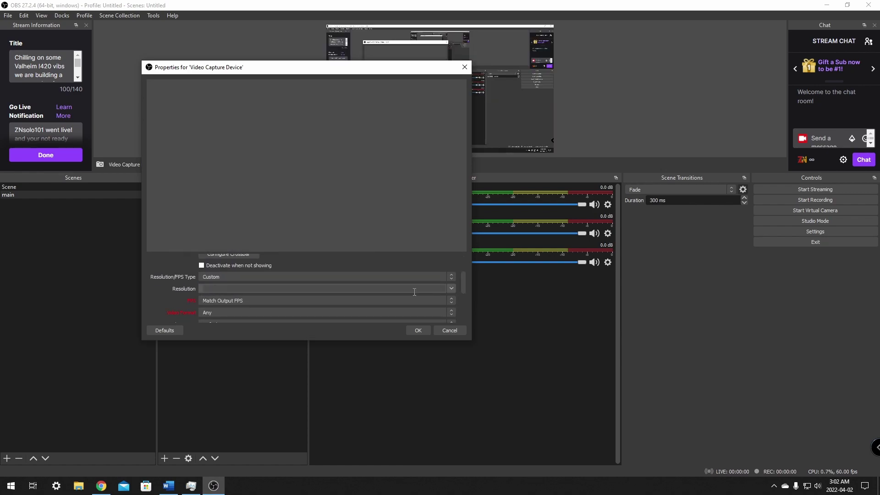
pyautogui.click(451, 290)
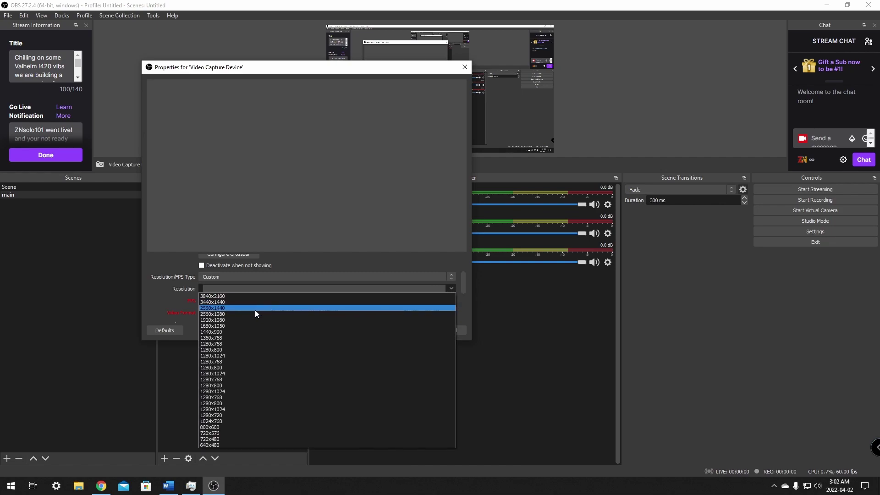
pyautogui.click(222, 320)
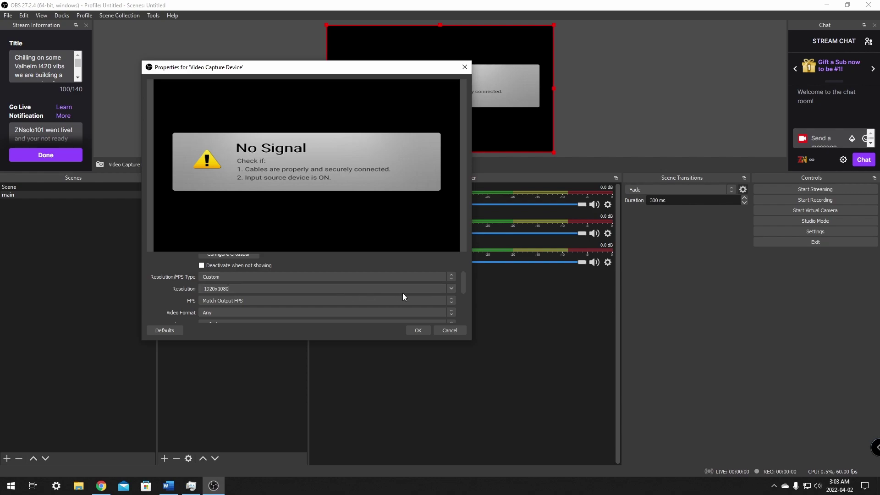
pyautogui.moveTo(464, 282); pyautogui.dragTo(466, 288)
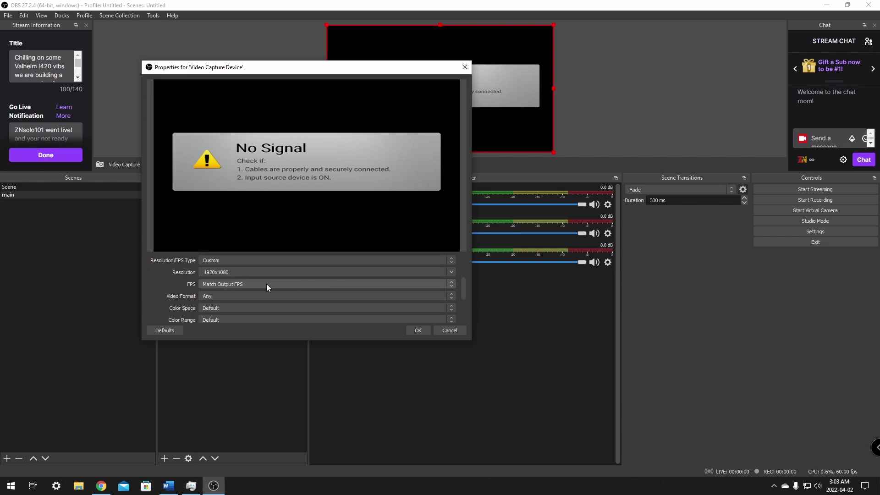
pyautogui.click(228, 284)
pyautogui.click(255, 285)
pyautogui.click(252, 284)
pyautogui.click(214, 298)
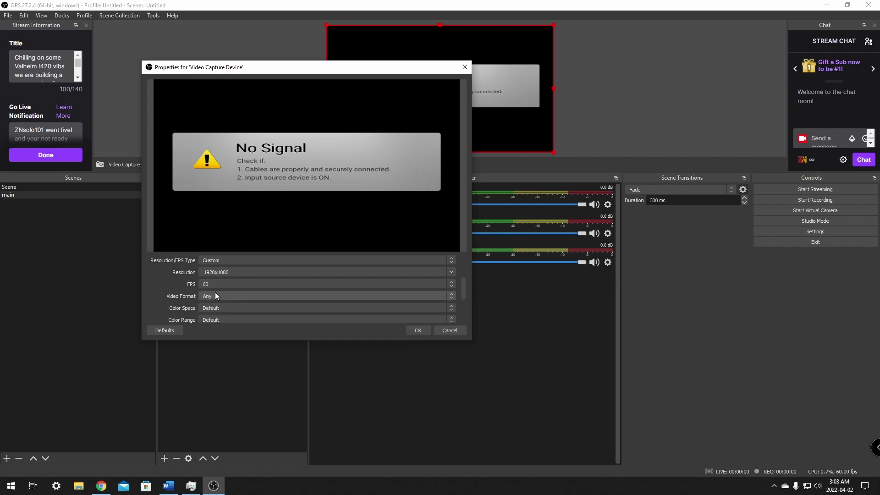
pyautogui.moveTo(464, 288); pyautogui.dragTo(470, 315)
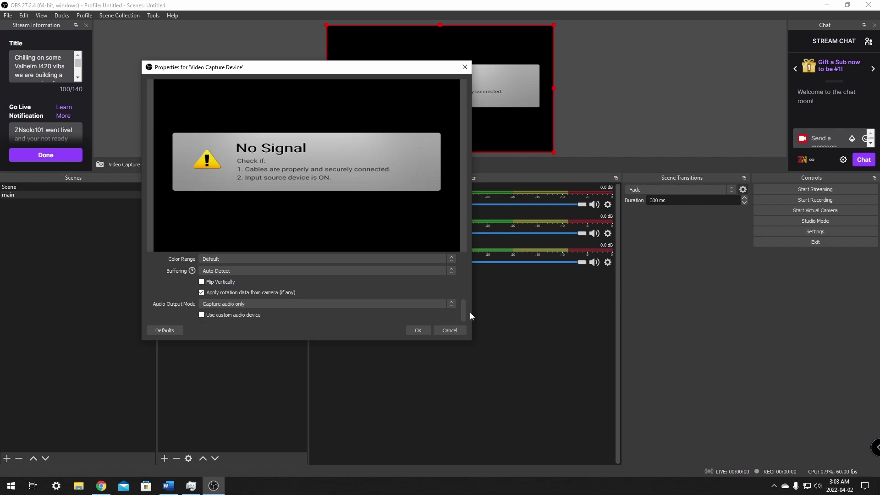
pyautogui.click(417, 330)
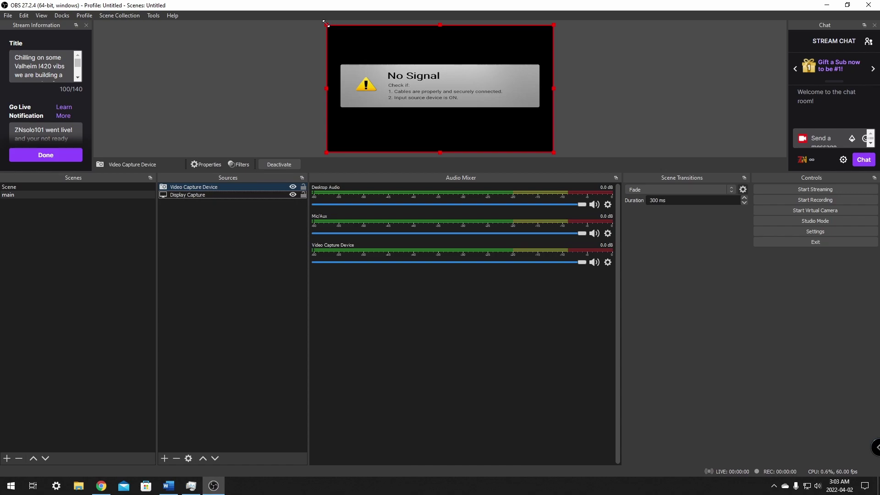
# - Shrink the video capture image to a small inset at the right side of the canvas, and enlarge the preview area
pyautogui.moveTo(326, 23); pyautogui.dragTo(514, 89)
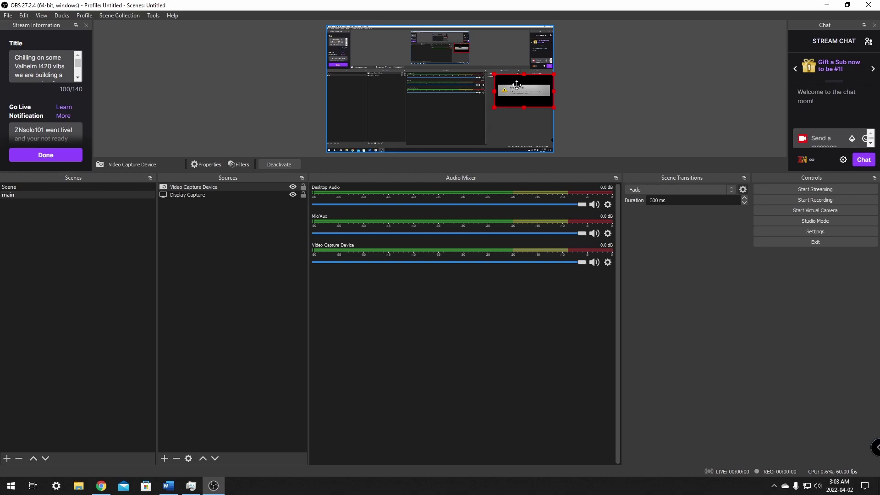
pyautogui.click(196, 236)
pyautogui.moveTo(157, 172); pyautogui.dragTo(157, 249)
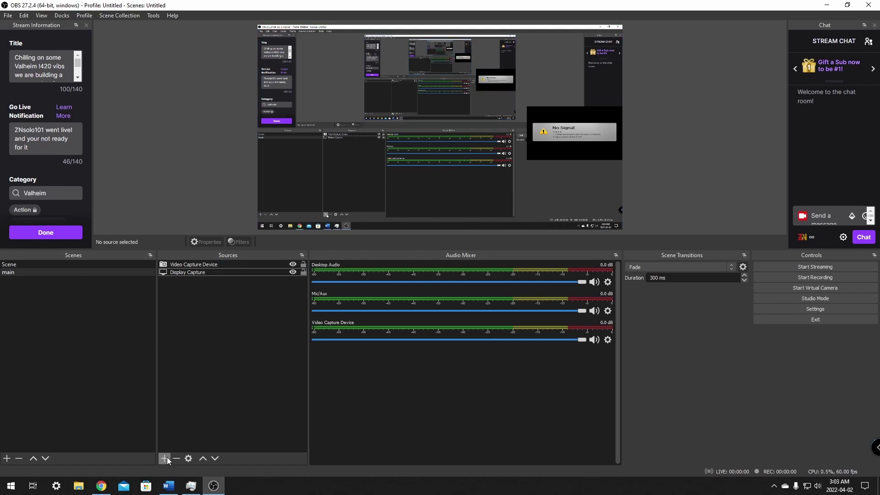
# - Launch Apex Legends from the game launcher in the system tray, and switch back to OBS Studio
pyautogui.click(773, 488)
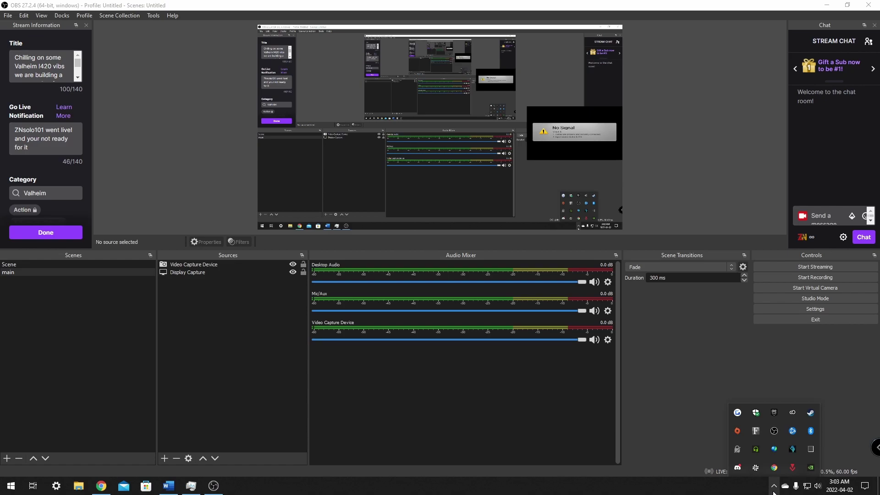
pyautogui.rightClick(737, 430)
pyautogui.click(766, 326)
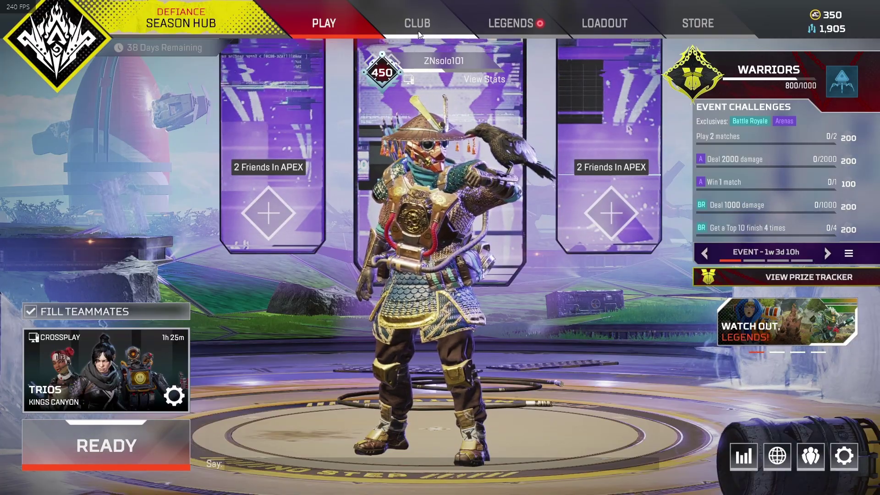
pyautogui.hotkey('alt', 'Tab')
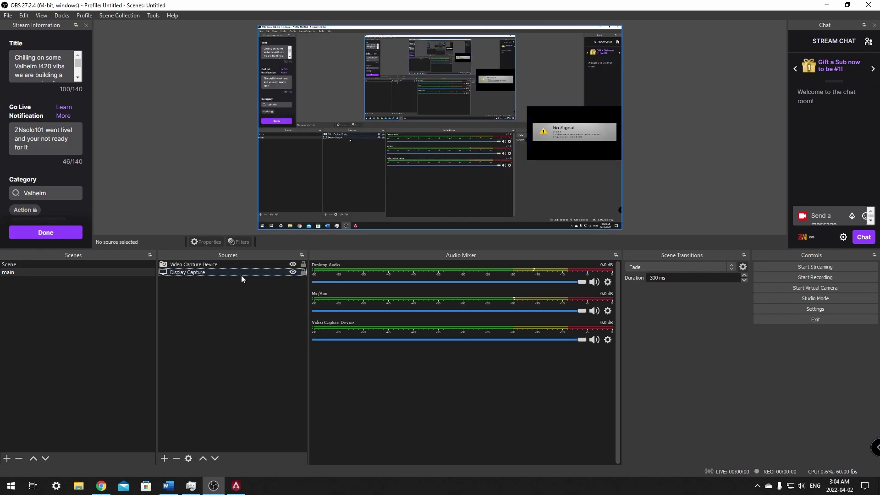
# - Toggle the Display Capture source's visibility to compare the preview, leaving the source hidden
pyautogui.click(293, 273)
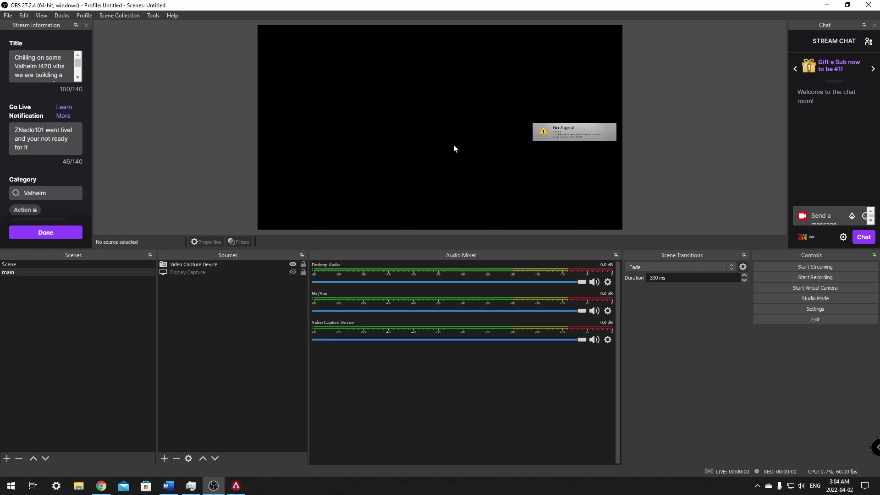
pyautogui.click(293, 272)
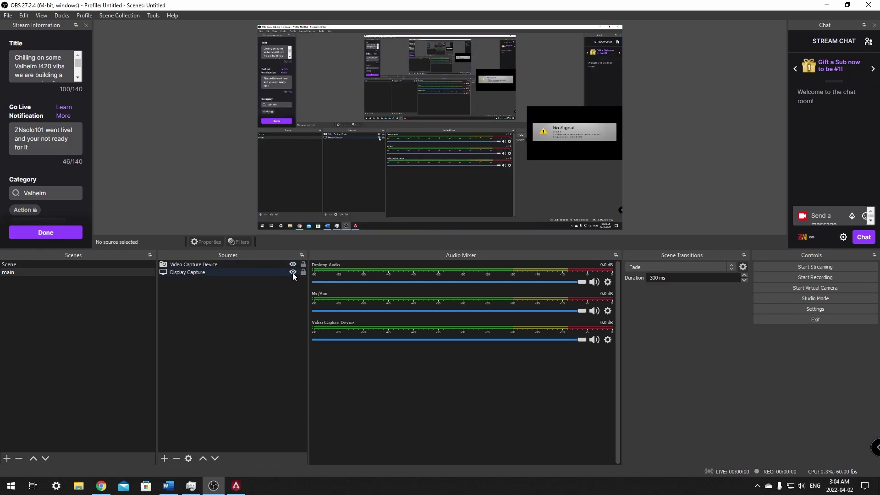
pyautogui.click(293, 272)
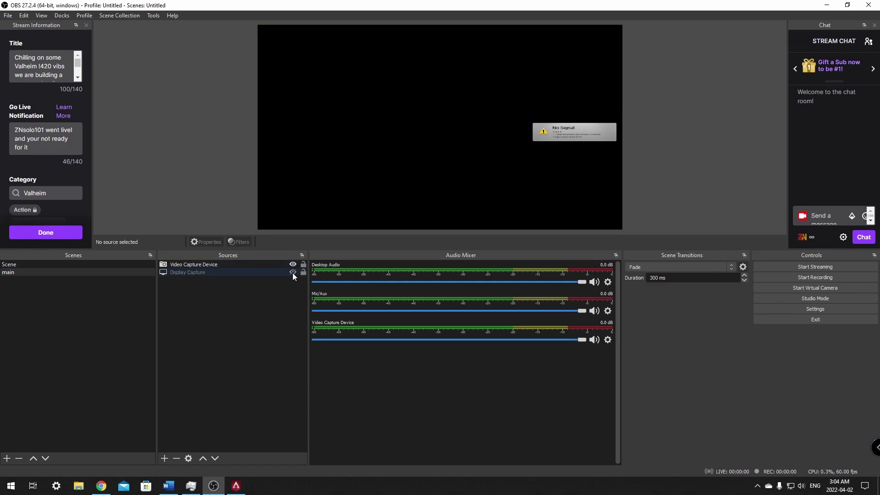
# - Add a Game Capture source in Capture specific window mode for the window [r5apex.exe]: Apex Legends, and accept its properties
pyautogui.click(165, 459)
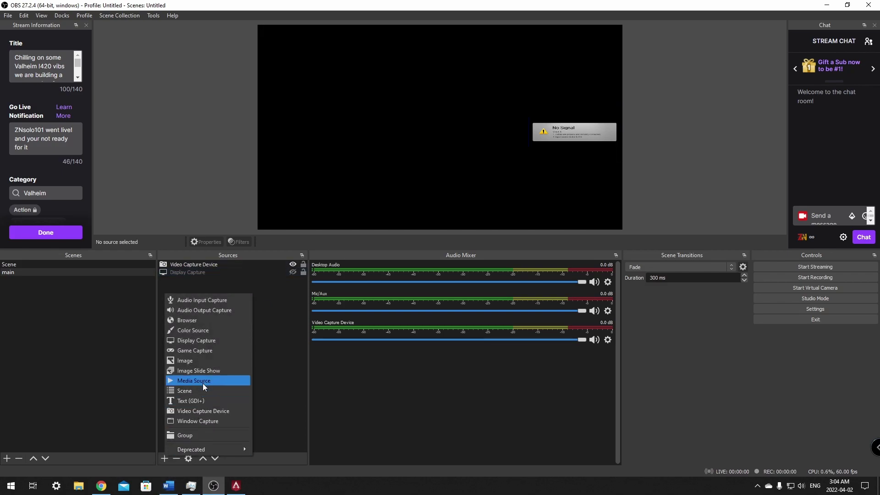
pyautogui.click(203, 350)
pyautogui.click(468, 306)
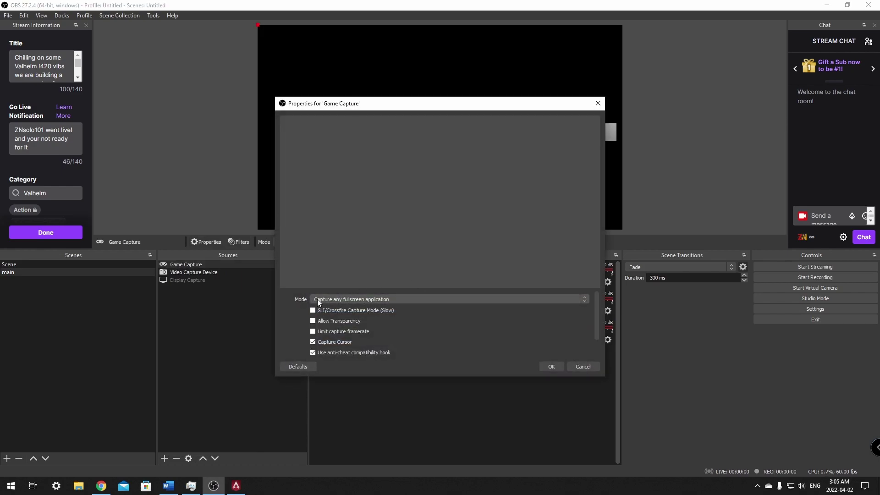
pyautogui.click(407, 300)
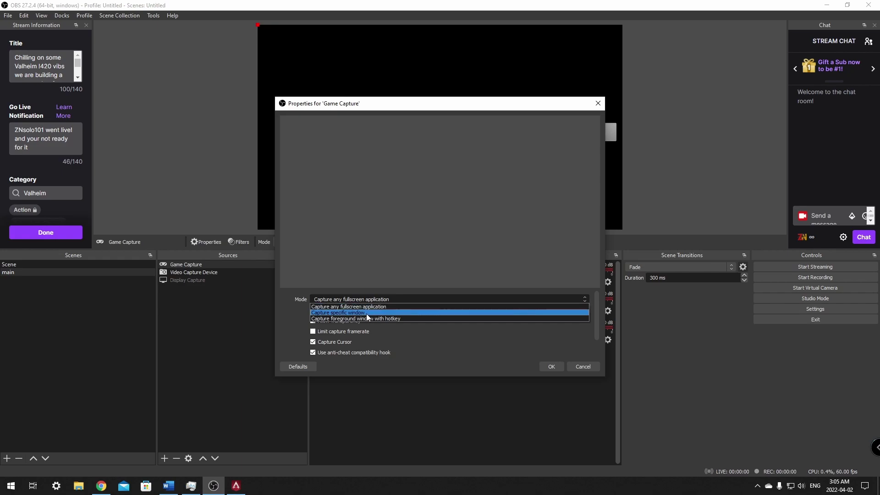
pyautogui.click(365, 314)
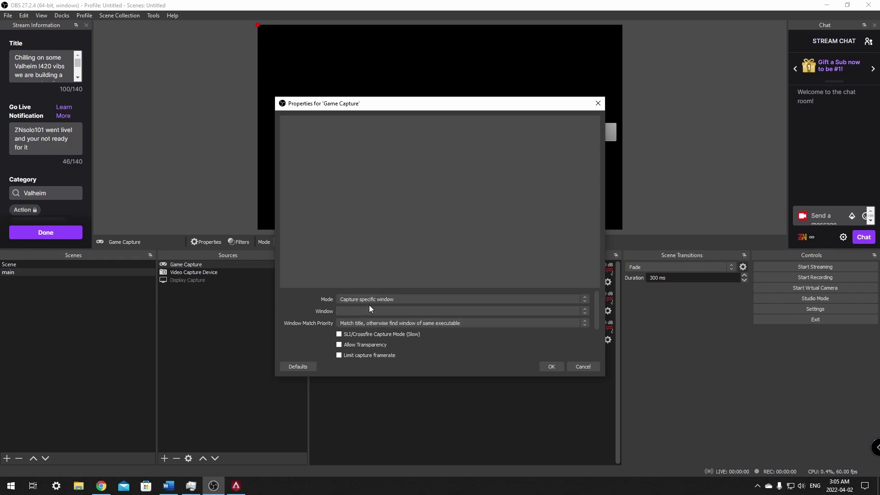
pyautogui.click(367, 311)
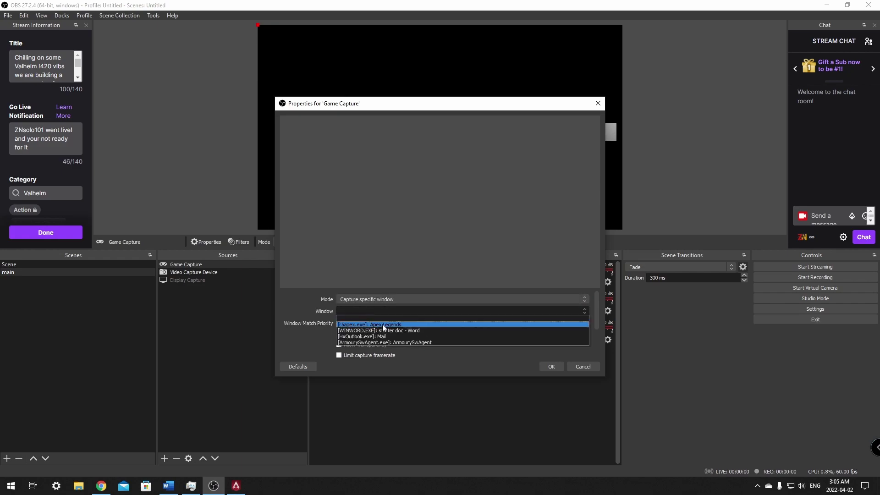
pyautogui.click(397, 324)
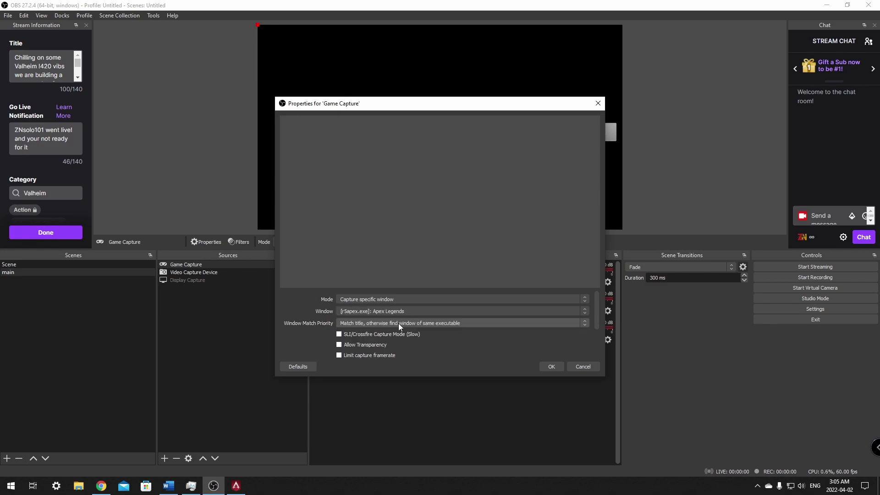
pyautogui.click(551, 369)
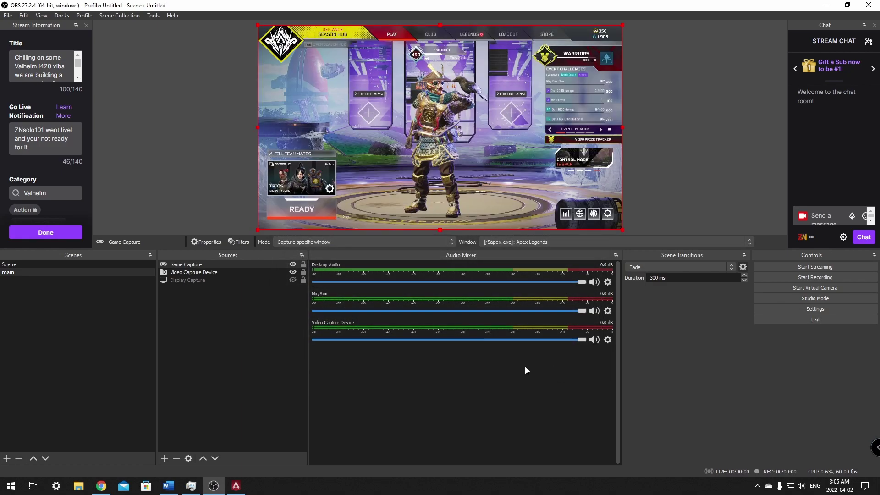
# - Reorder the Game Capture source to sit below Video Capture Device, and make the Display Capture source visible
pyautogui.moveTo(181, 264)
pyautogui.mouseDown()
pyautogui.moveTo(182, 286)
pyautogui.moveTo(191, 274)
pyautogui.mouseUp()
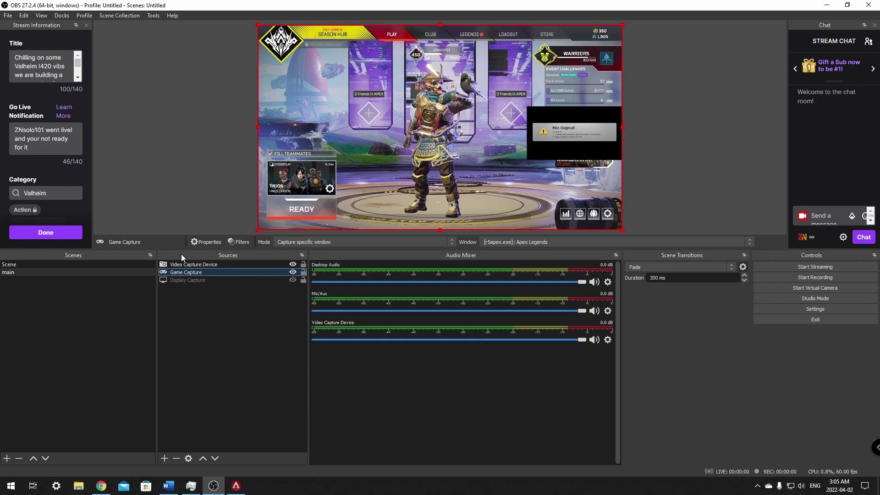
pyautogui.click(293, 279)
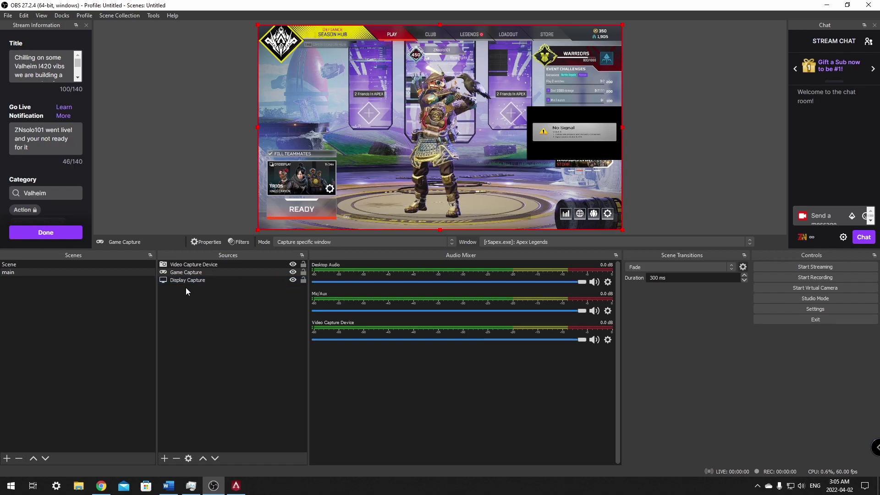
# - Hide Game Capture to check the display capture while switching to Apex Legends and back, and leave Game Capture shown in OBS Studio
pyautogui.click(292, 272)
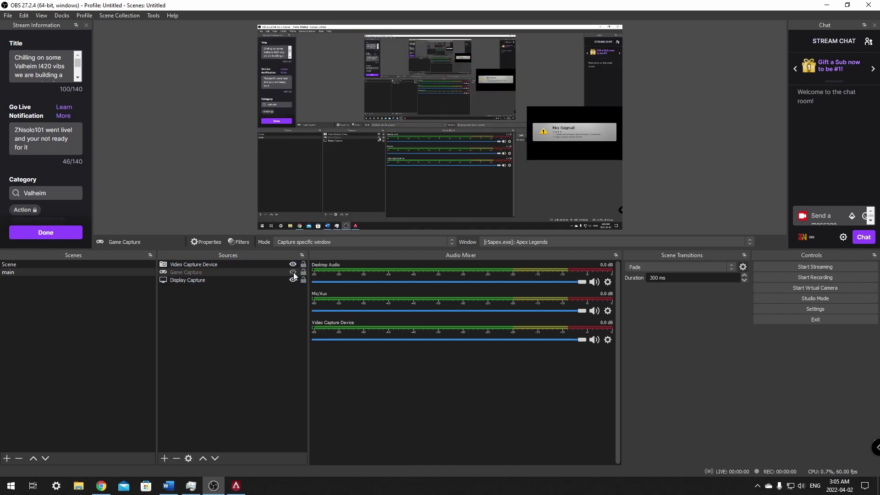
pyautogui.click(827, 5)
pyautogui.click(236, 486)
pyautogui.hotkey('alt', 'Tab')
pyautogui.hotkey('alt', 'Tab')
pyautogui.hotkey('alt', 'Tab')
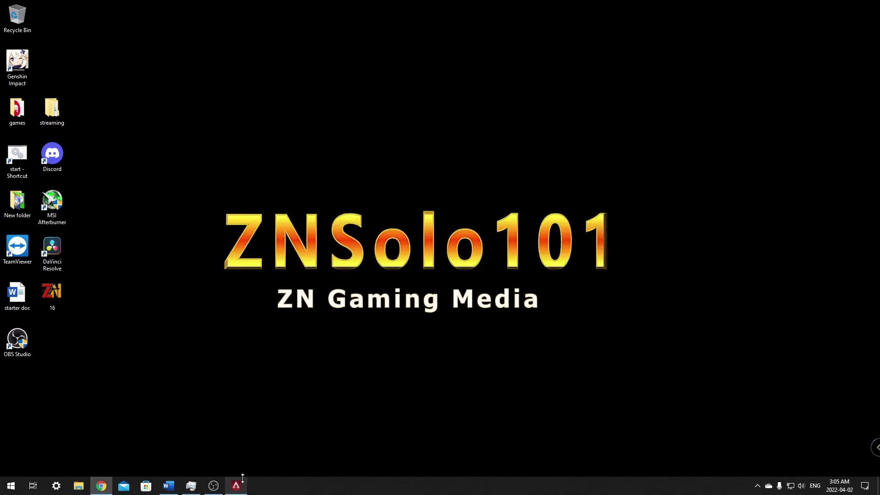
pyautogui.click(213, 485)
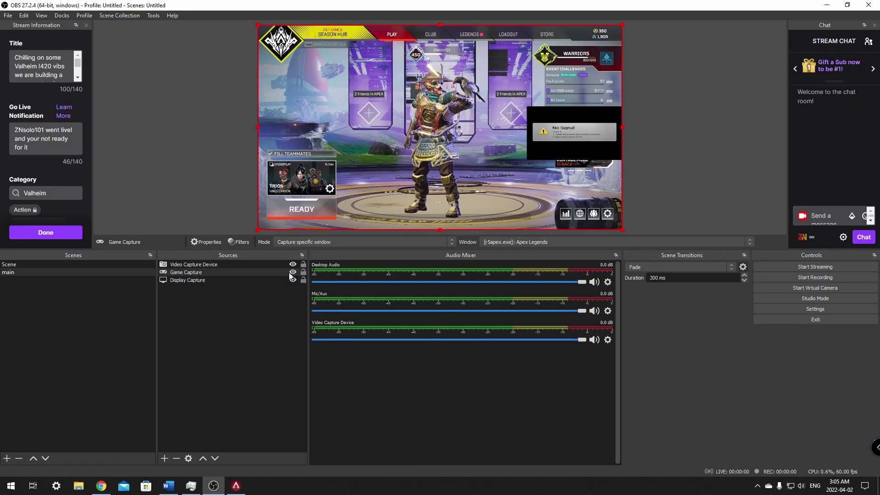
# - Select Display 1: 1920x1080 @ 0,0 (Primary Monitor) as the Display Capture's display and accept its properties
pyautogui.press('Down')
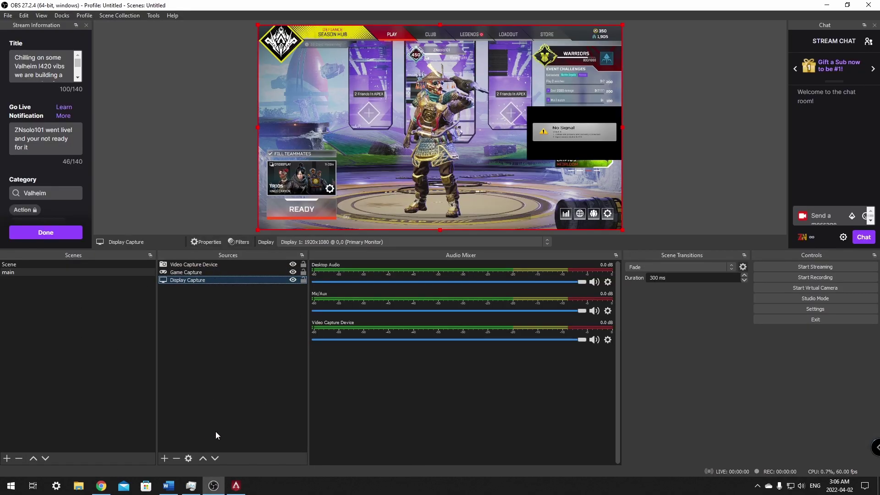
pyautogui.click(188, 458)
pyautogui.click(341, 312)
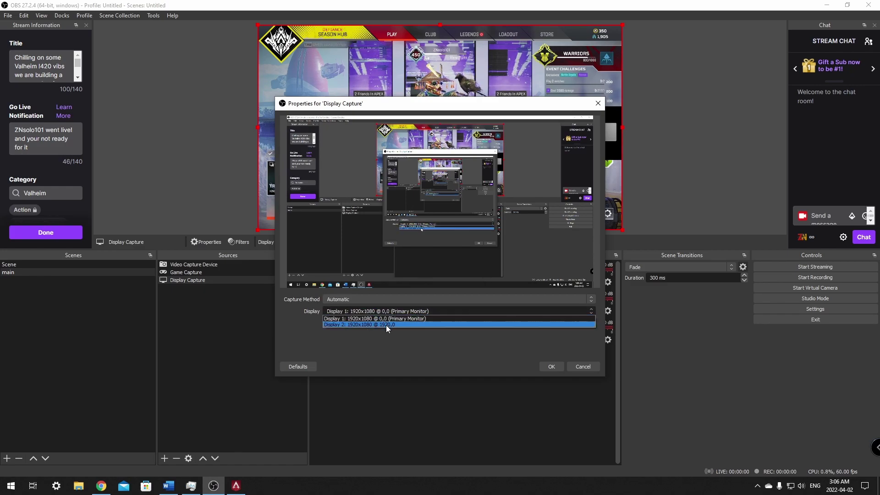
pyautogui.click(386, 318)
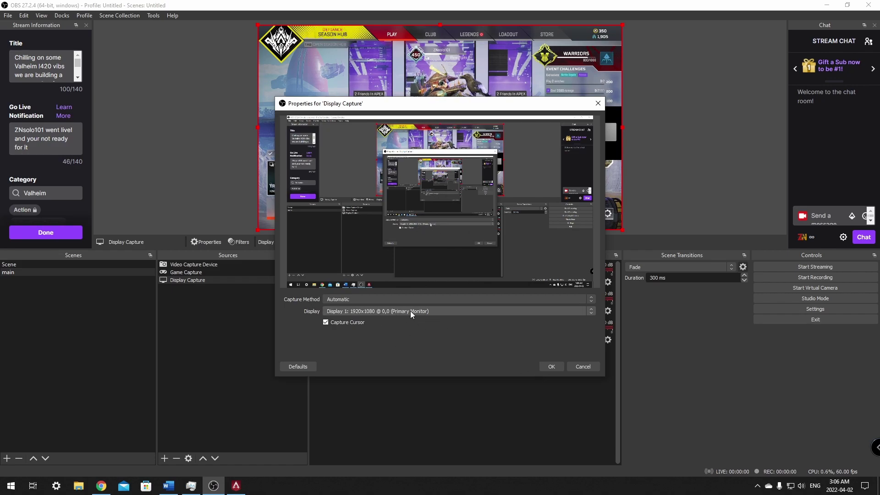
pyautogui.click(549, 367)
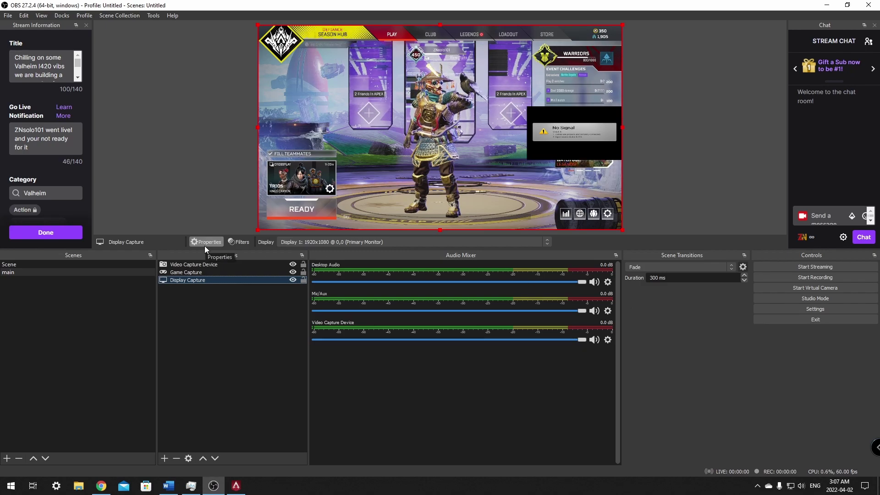
# - Set the global Mic/Auxiliary Audio device to Microphone (3- Realtek(R) Audio) and accept the settings
pyautogui.click(775, 309)
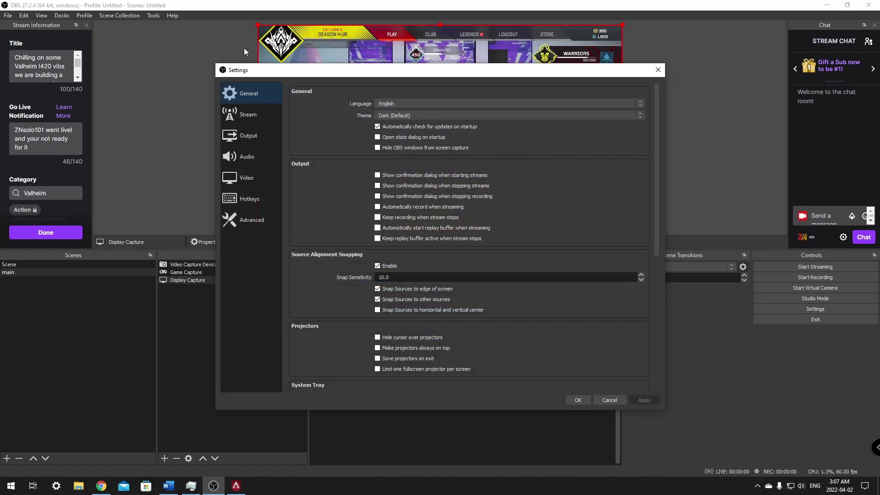
pyautogui.click(246, 158)
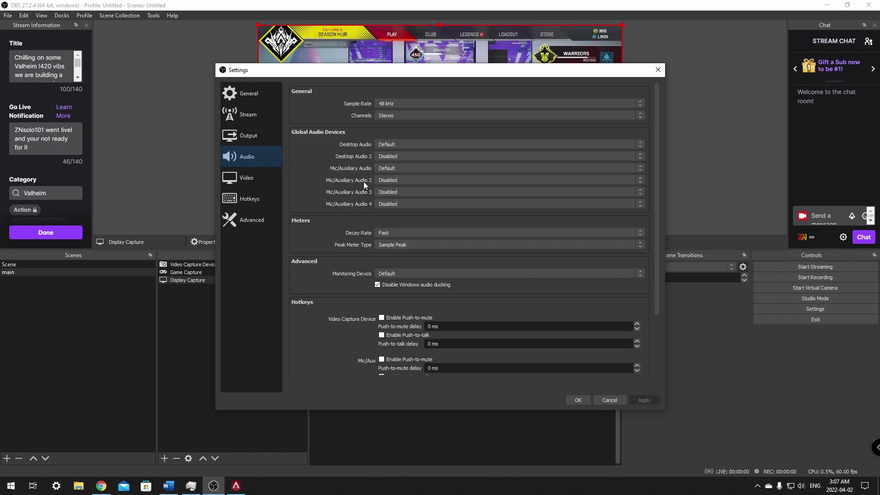
pyautogui.click(397, 168)
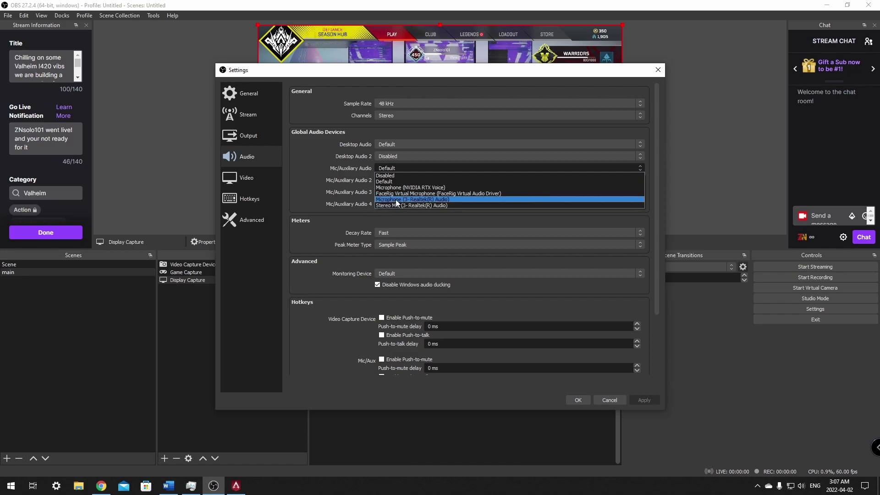
pyautogui.click(417, 199)
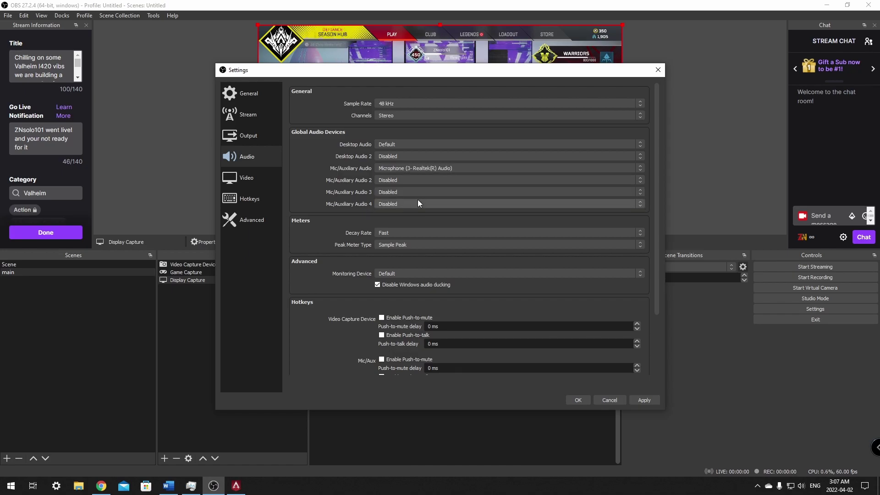
pyautogui.click(578, 400)
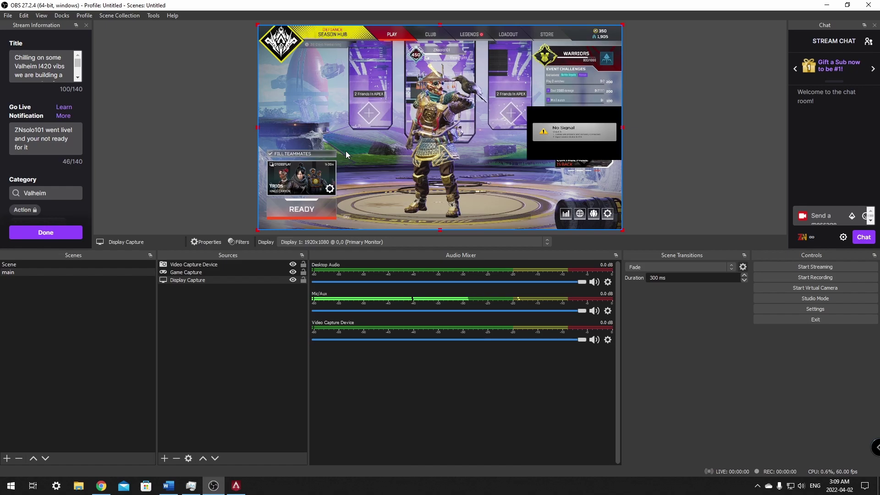
# - Toggle source alignment snapping off and back on, accept the settings, and test the snapping by moving the video capture inset
pyautogui.click(787, 311)
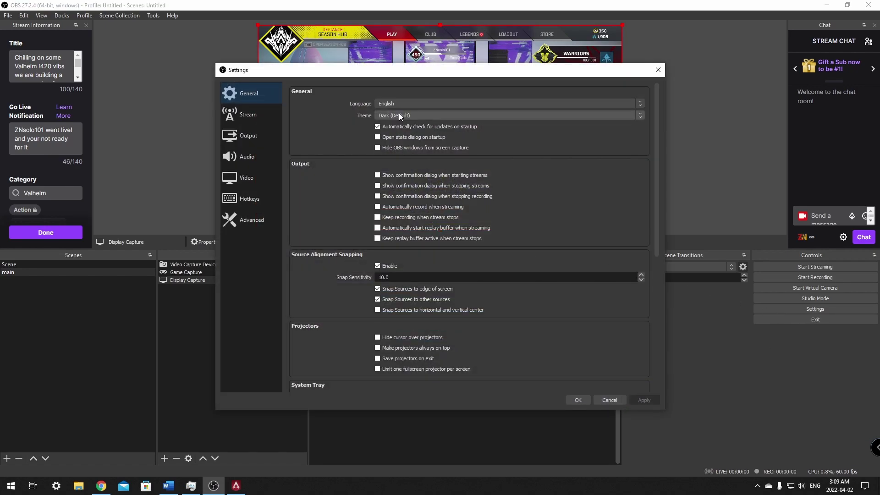
pyautogui.moveTo(403, 70); pyautogui.dragTo(285, 33)
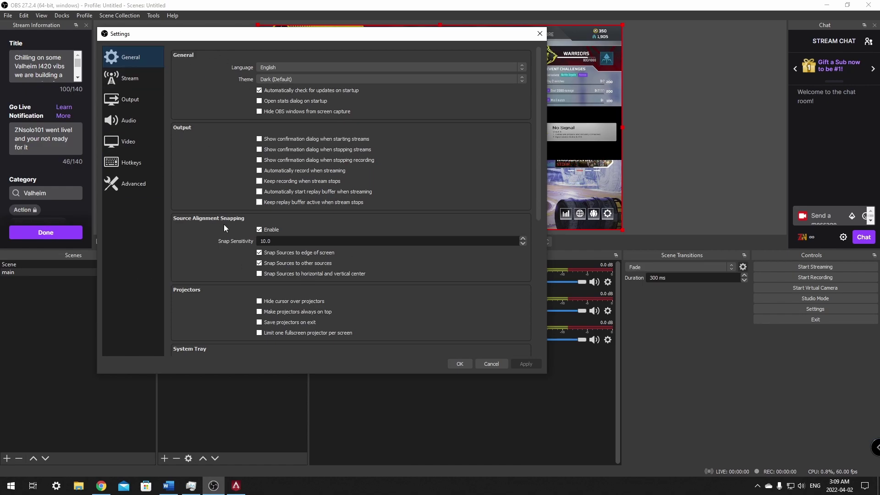
pyautogui.click(259, 230)
pyautogui.click(259, 230)
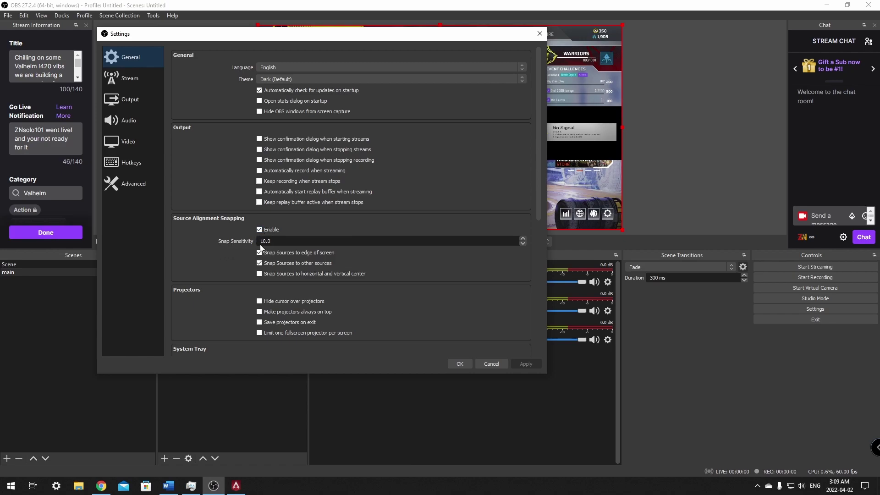
pyautogui.moveTo(360, 32); pyautogui.dragTo(288, 64)
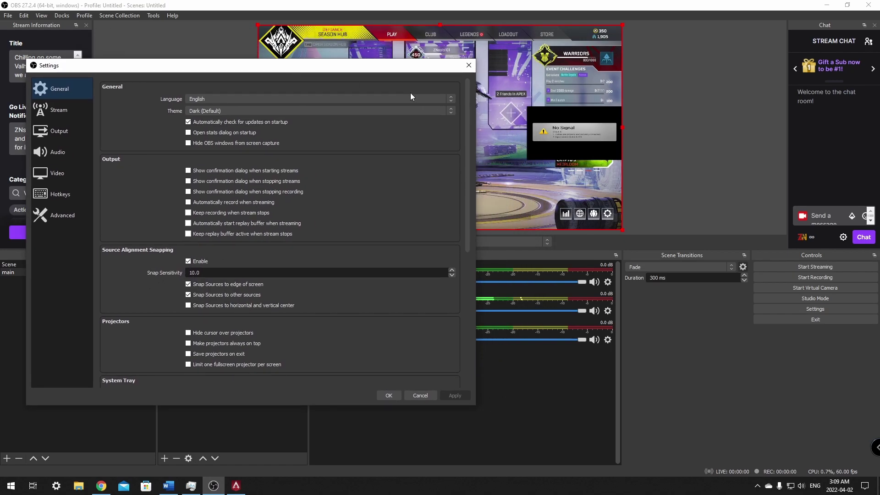
pyautogui.click(387, 395)
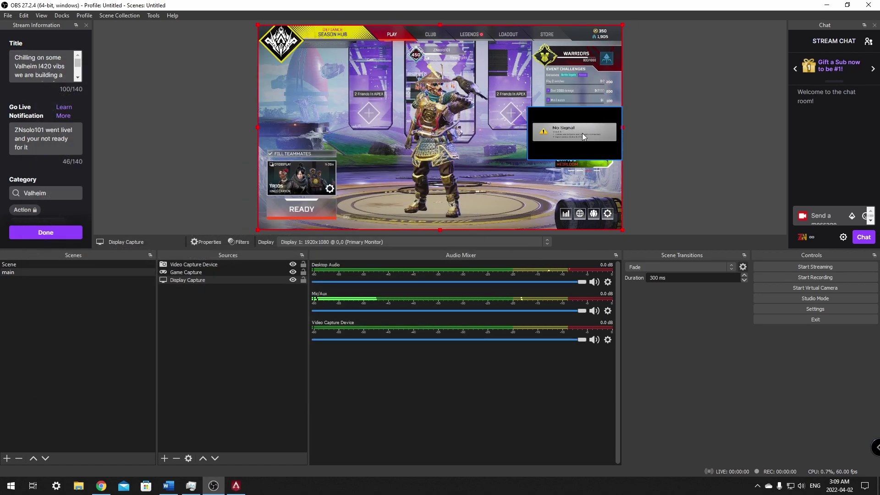
pyautogui.click(567, 147)
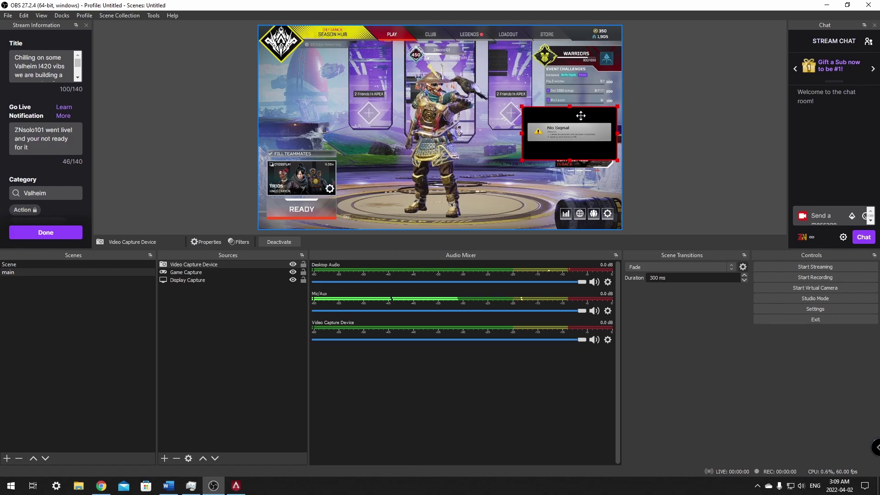
# - Set the source alignment Snap Sensitivity to 1.0 in the general settings and apply the change
pyautogui.click(807, 309)
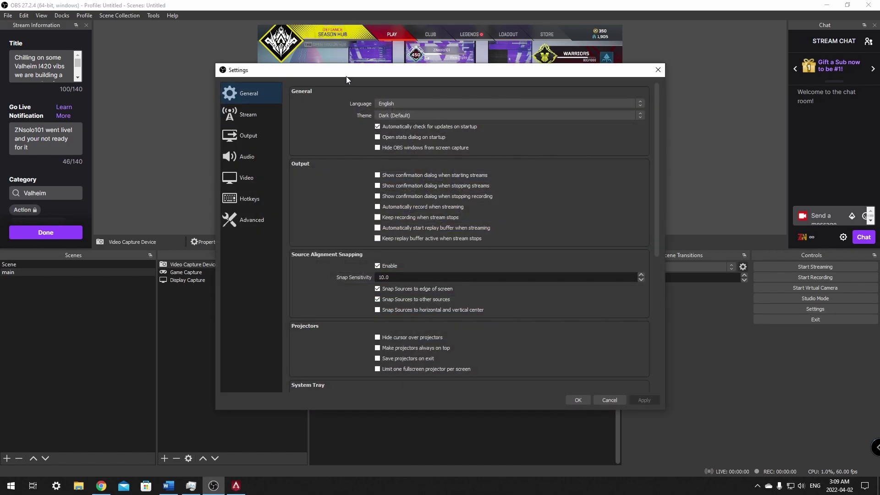
pyautogui.moveTo(346, 76); pyautogui.dragTo(282, 53)
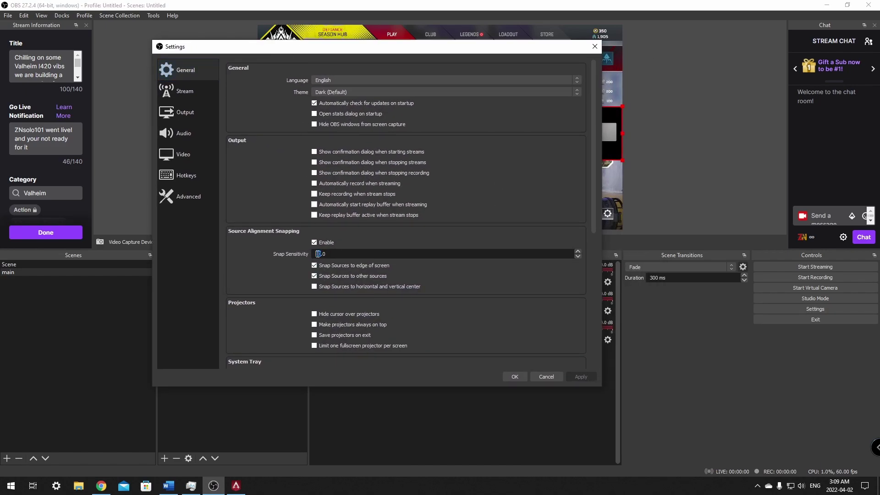
pyautogui.write('1')
pyautogui.write('.')
pyautogui.click(578, 378)
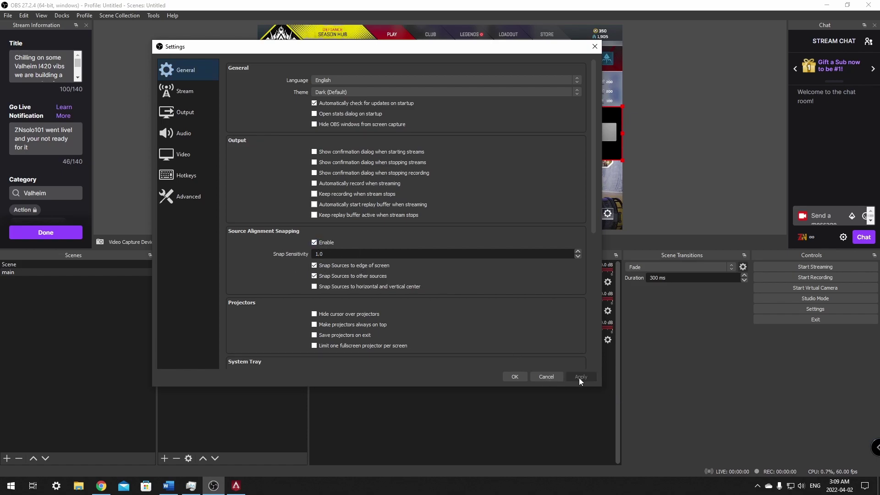
# - Review the server and bandwidth test options in the stream settings, set Twitch Chat Add-Ons to BetterTTV, and apply the change
pyautogui.click(176, 94)
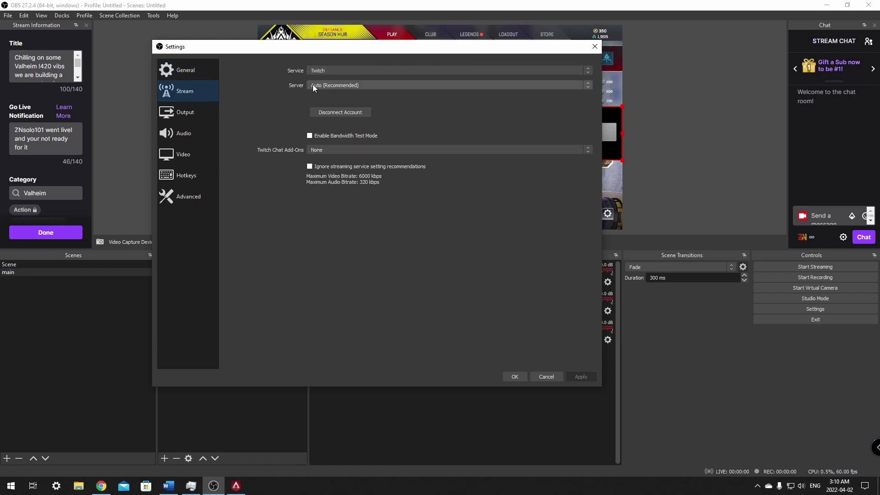
pyautogui.click(392, 85)
pyautogui.click(258, 83)
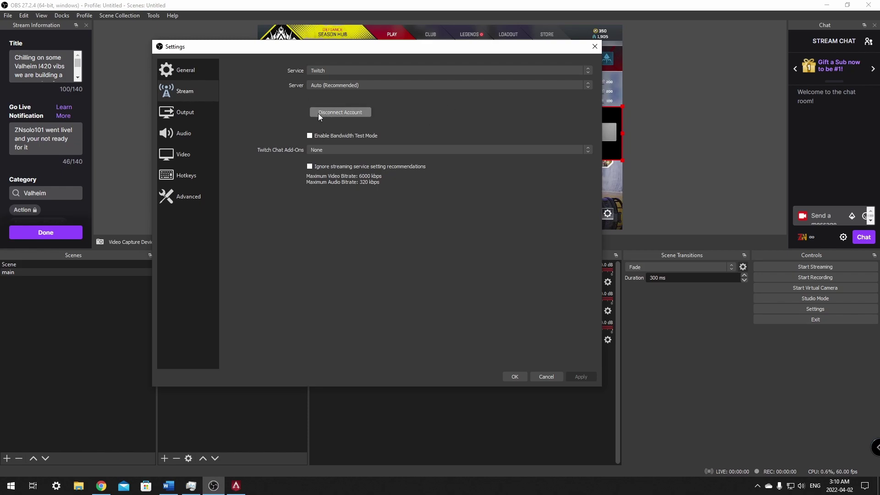
pyautogui.click(310, 136)
pyautogui.click(446, 147)
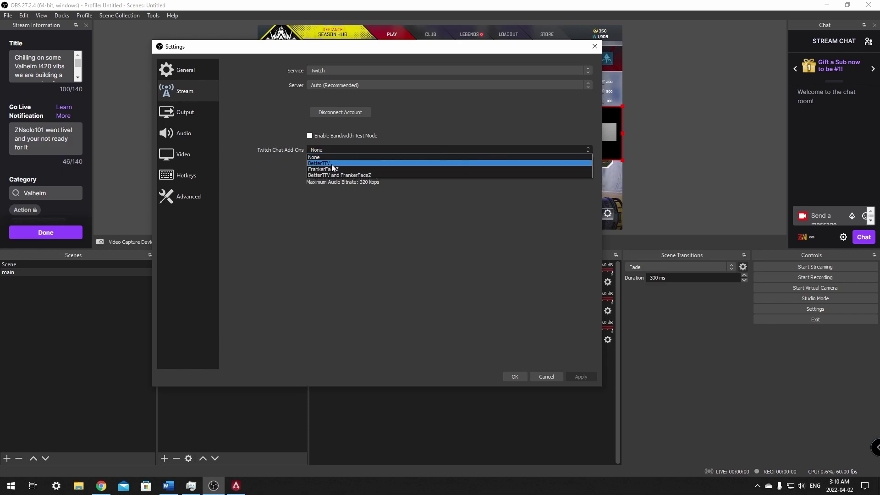
pyautogui.click(379, 163)
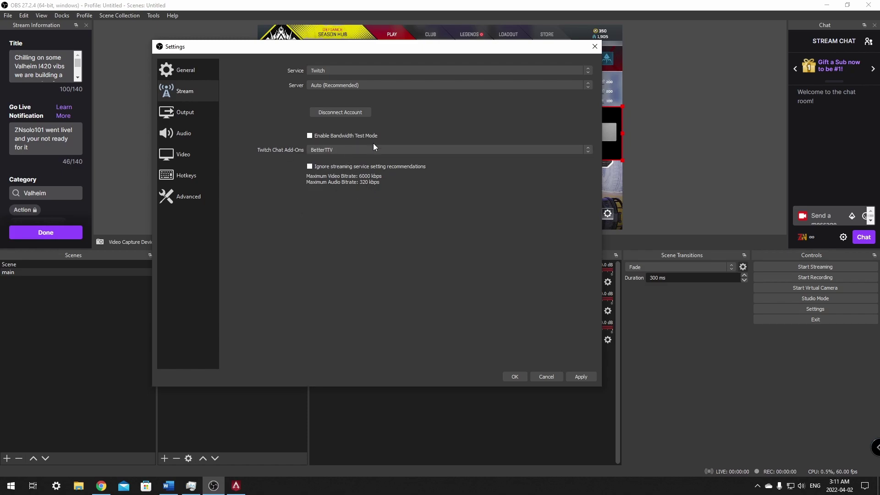
pyautogui.click(580, 377)
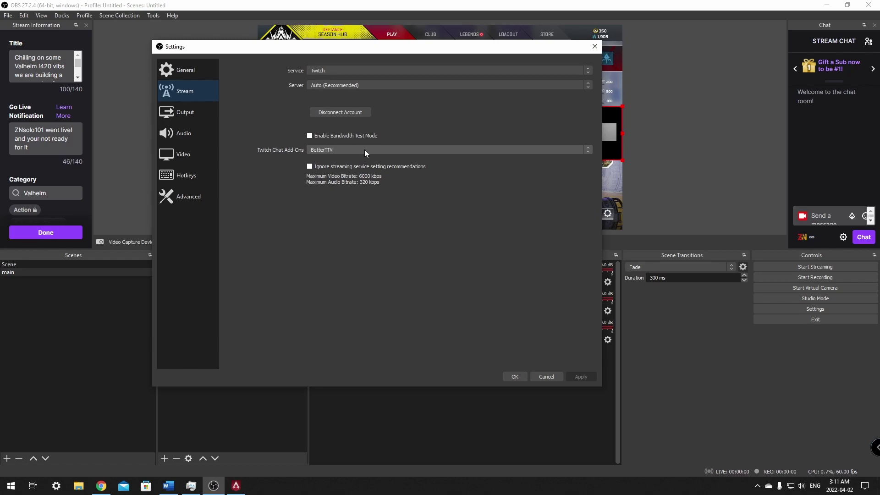
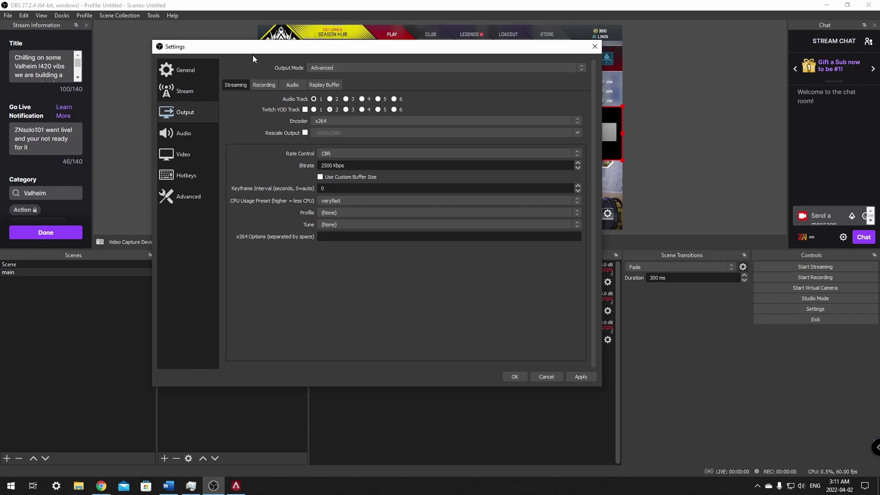
# - Switch the streaming encoder to NVIDIA NVENC H.264 (new) and back to x264 to compare their options
pyautogui.click(335, 121)
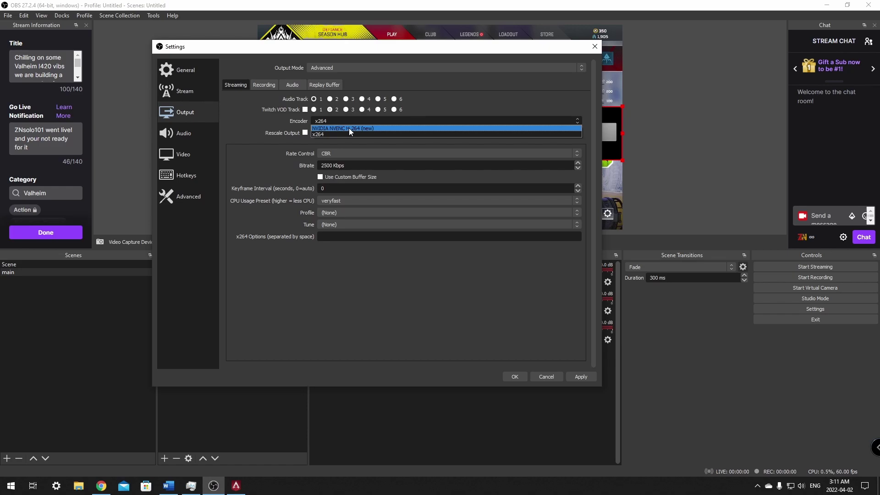
pyautogui.click(348, 128)
pyautogui.click(334, 121)
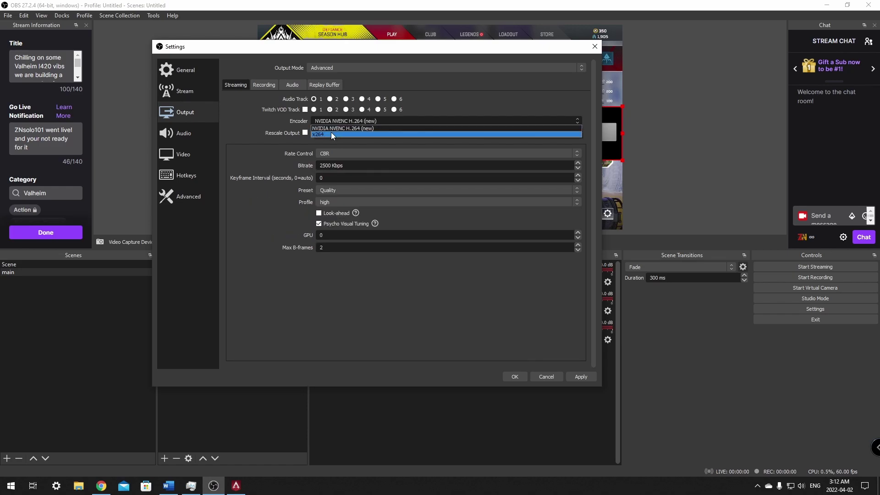
pyautogui.click(331, 133)
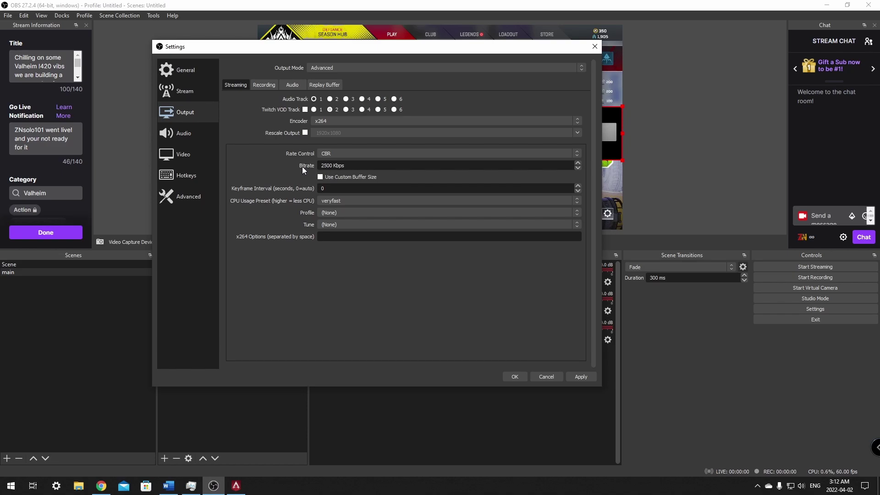
# - Set the x264 streaming bitrate to 4000 Kbps, keyframe interval to 2 seconds and profile to main, and apply the changes
pyautogui.moveTo(327, 166); pyautogui.dragTo(322, 166)
pyautogui.write('40')
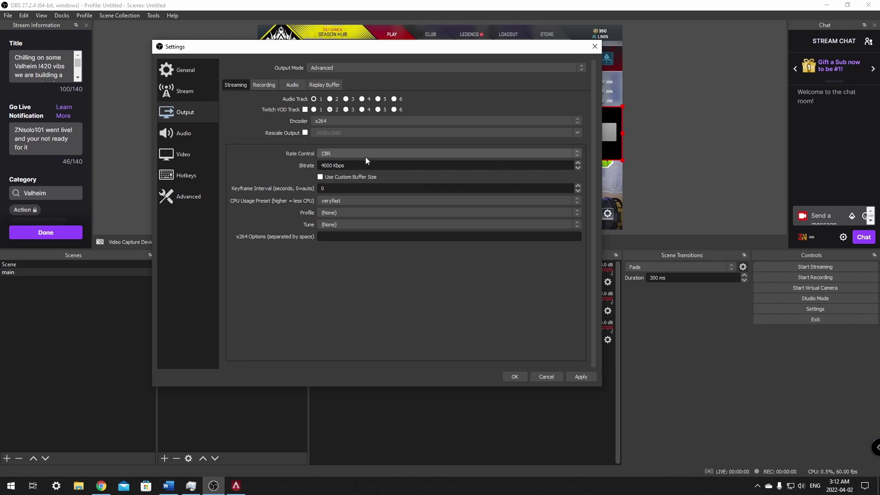
pyautogui.click(351, 165)
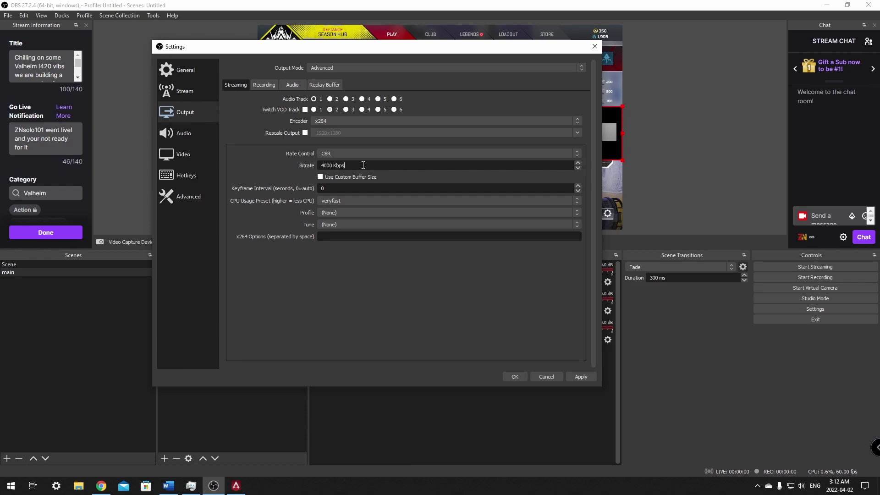
pyautogui.moveTo(328, 186); pyautogui.dragTo(315, 190)
pyautogui.click(335, 211)
pyautogui.click(331, 233)
pyautogui.click(582, 378)
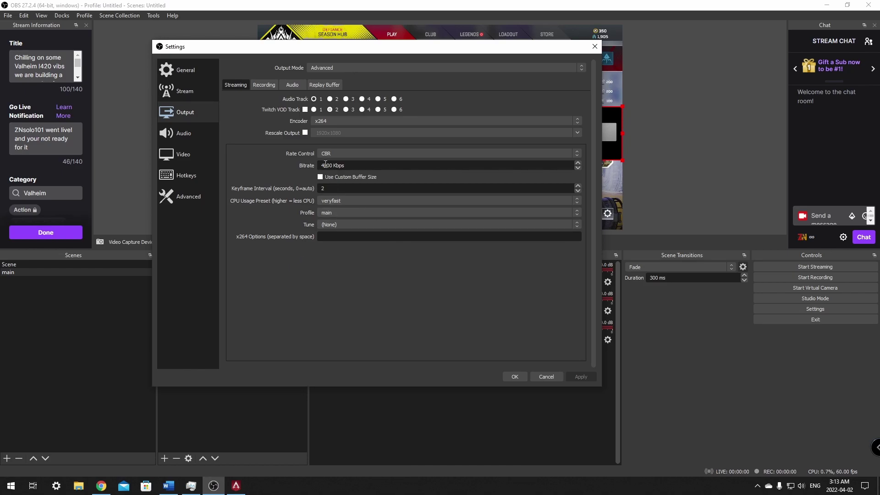
pyautogui.click(346, 204)
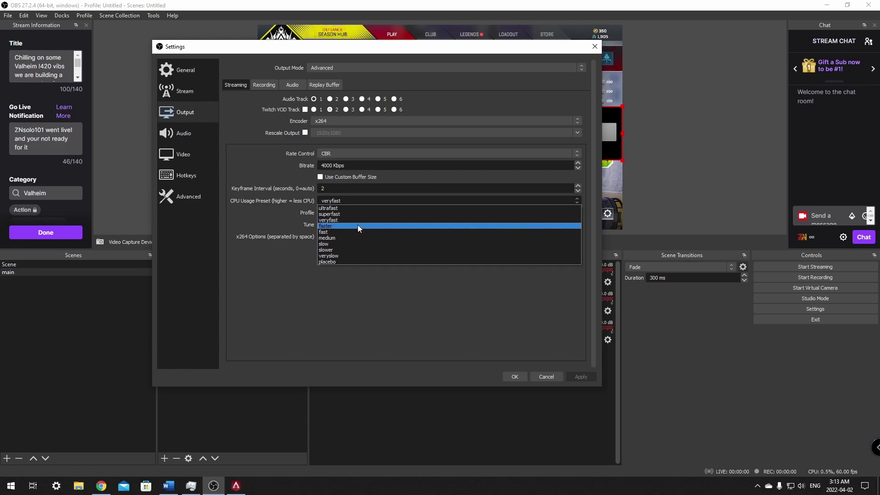
pyautogui.click(243, 282)
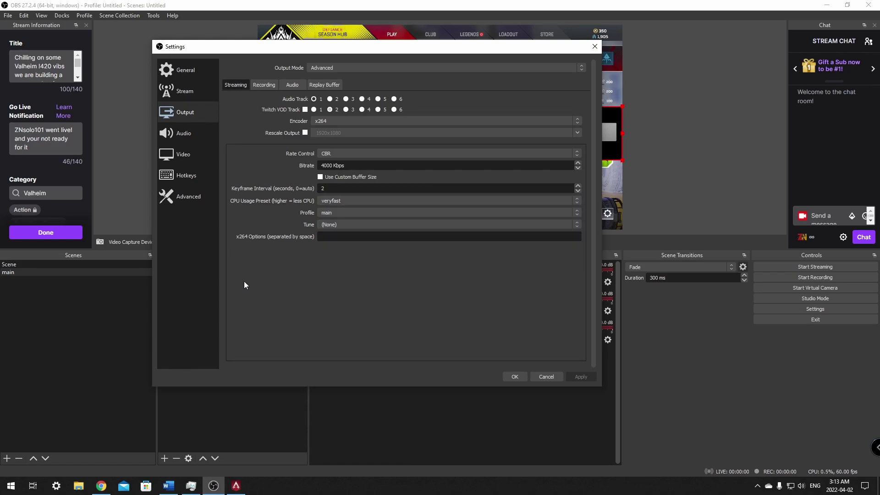
# - Switch the streaming encoder to NVIDIA NVENC H.264 (new) with a 4000 Kbps bitrate and 2-second keyframe interval, and apply the changes
pyautogui.click(346, 120)
pyautogui.click(345, 128)
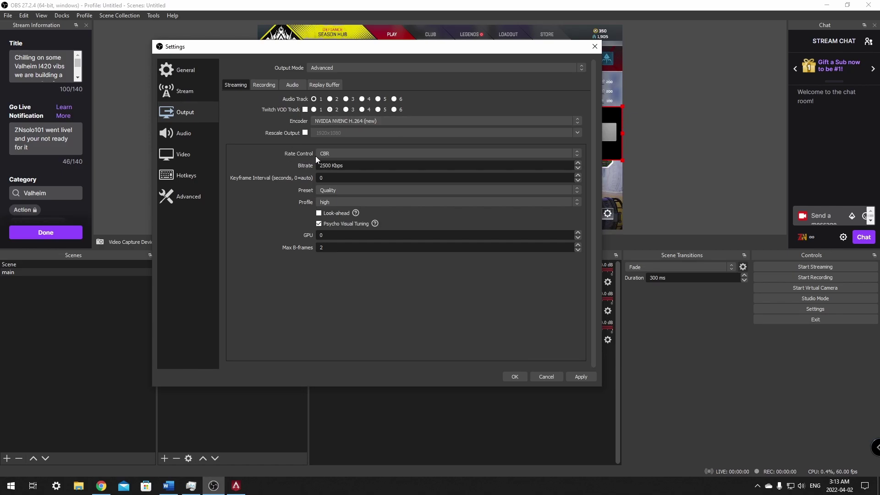
pyautogui.moveTo(326, 165); pyautogui.dragTo(315, 165)
pyautogui.doubleClick(325, 178)
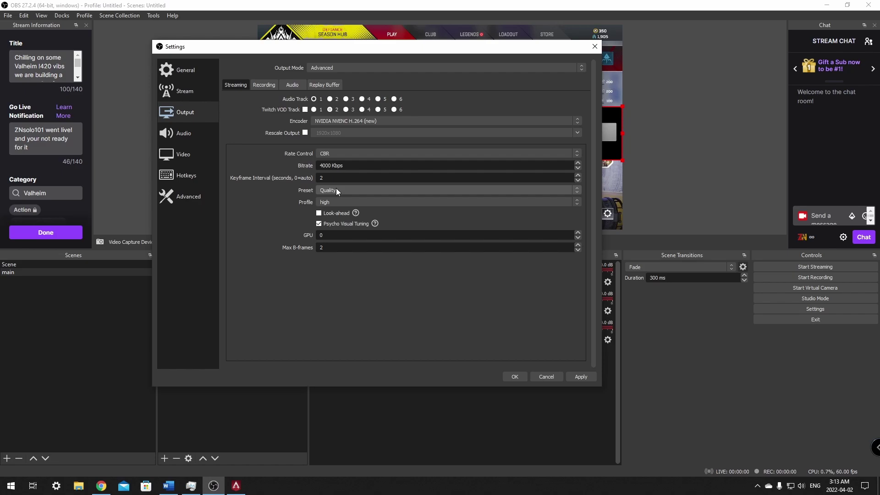
pyautogui.click(335, 202)
pyautogui.click(263, 200)
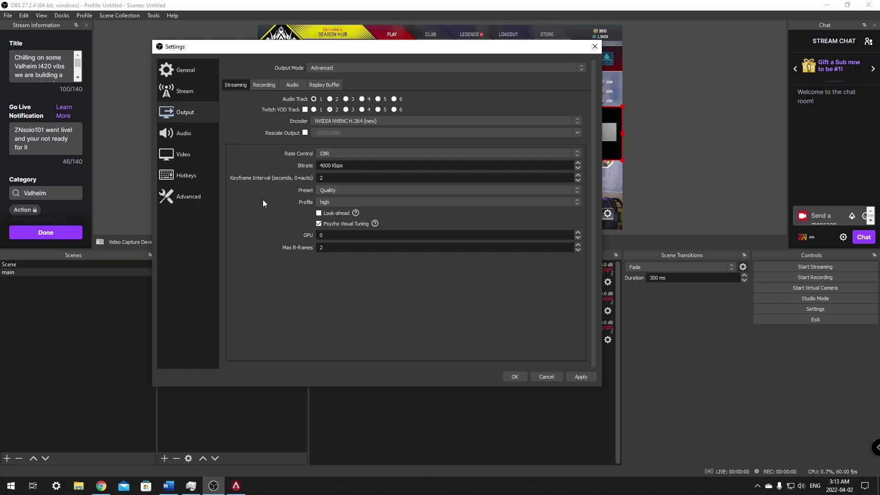
pyautogui.click(375, 189)
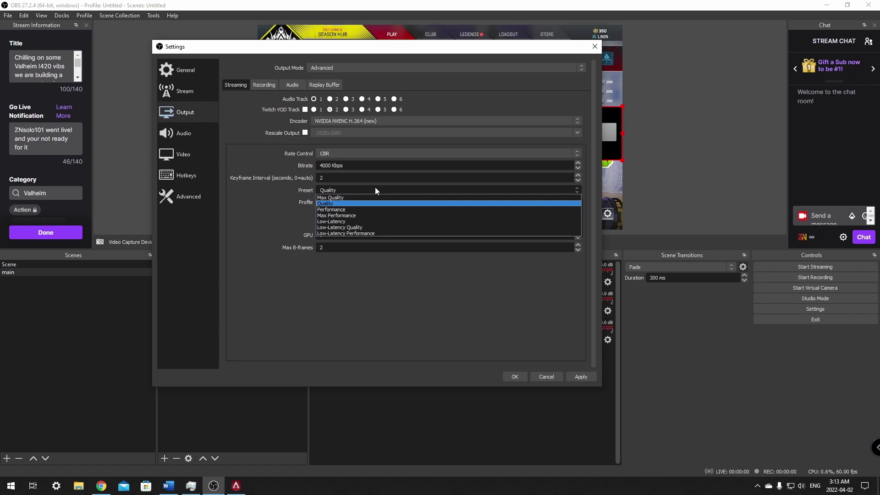
pyautogui.click(275, 194)
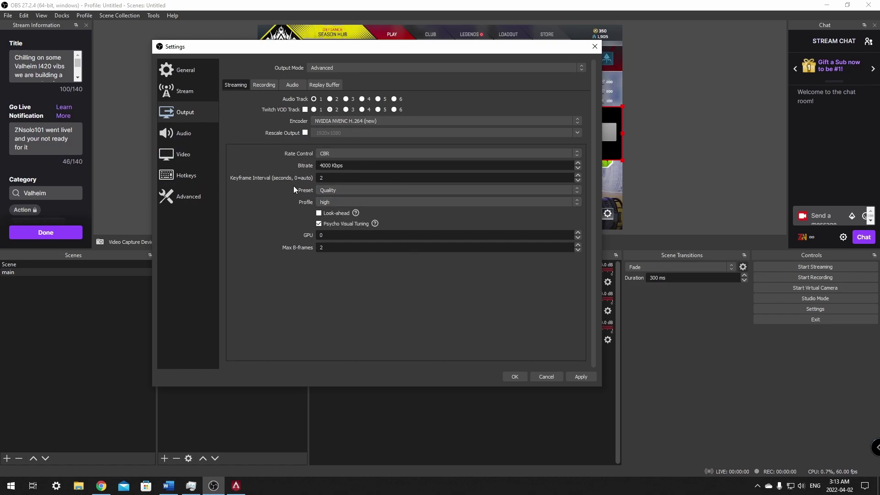
pyautogui.click(337, 189)
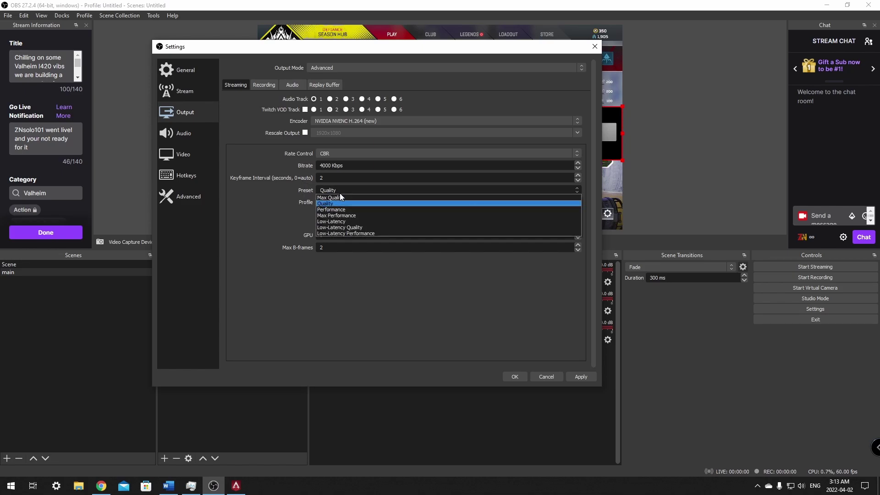
pyautogui.click(293, 199)
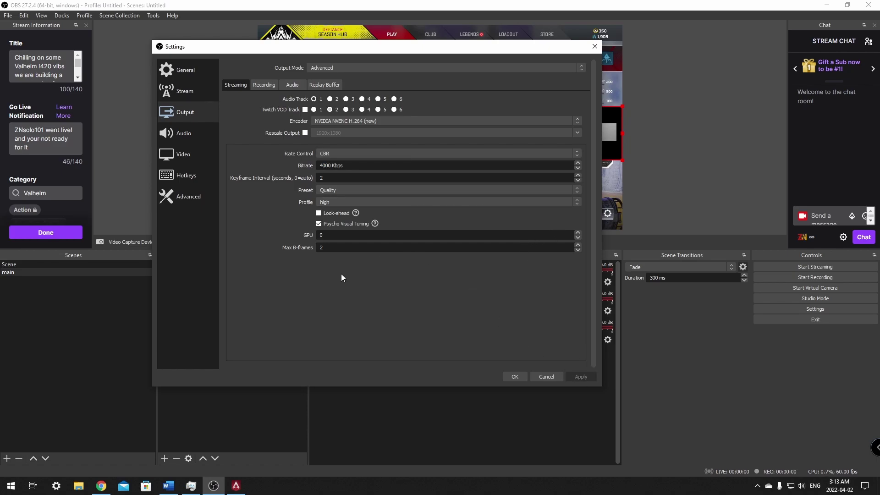
# - Set the recording encoder to x264 with a bitrate of 28000 Kbps, keeping CBR rate control
pyautogui.click(259, 85)
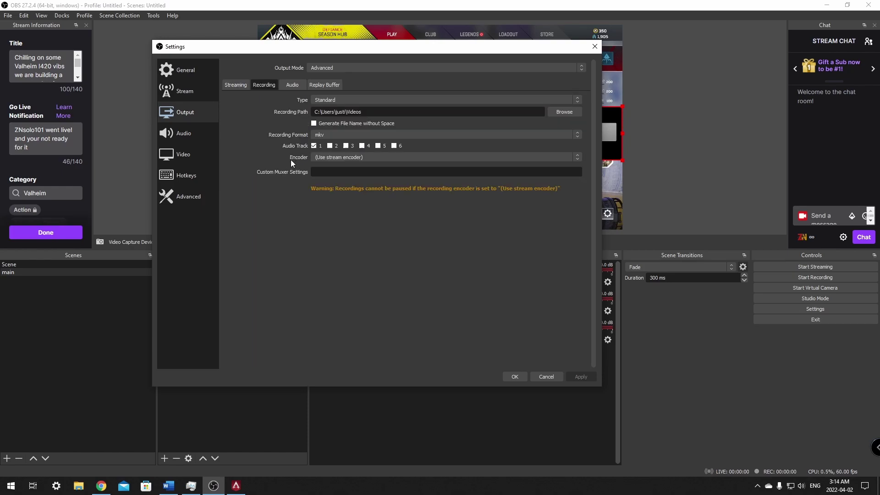
pyautogui.click(335, 157)
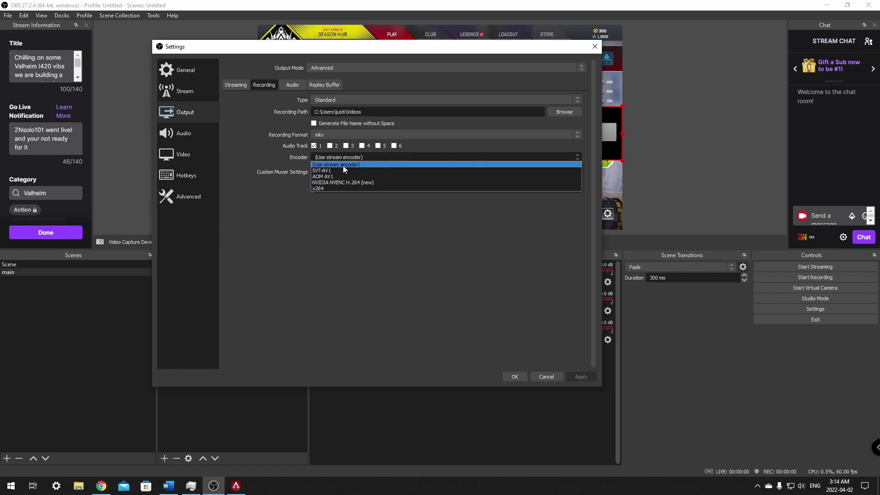
pyautogui.click(321, 188)
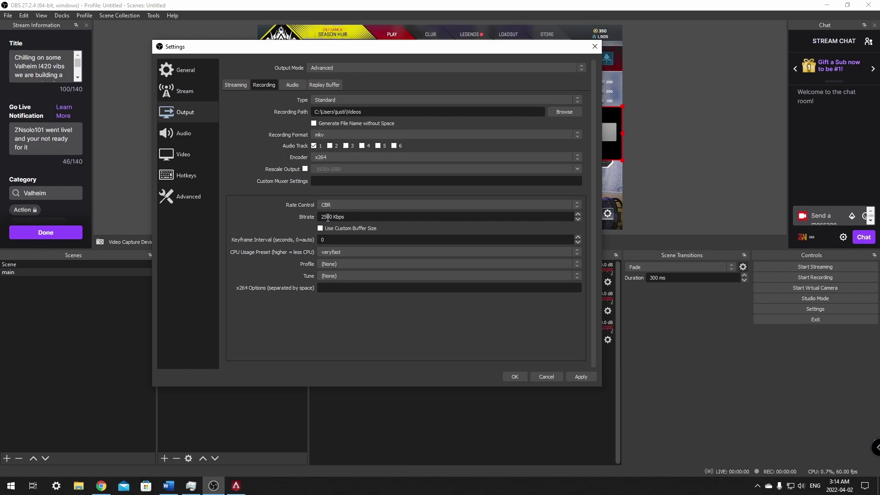
pyautogui.moveTo(328, 217); pyautogui.dragTo(320, 217)
pyautogui.write('280')
pyautogui.click(335, 204)
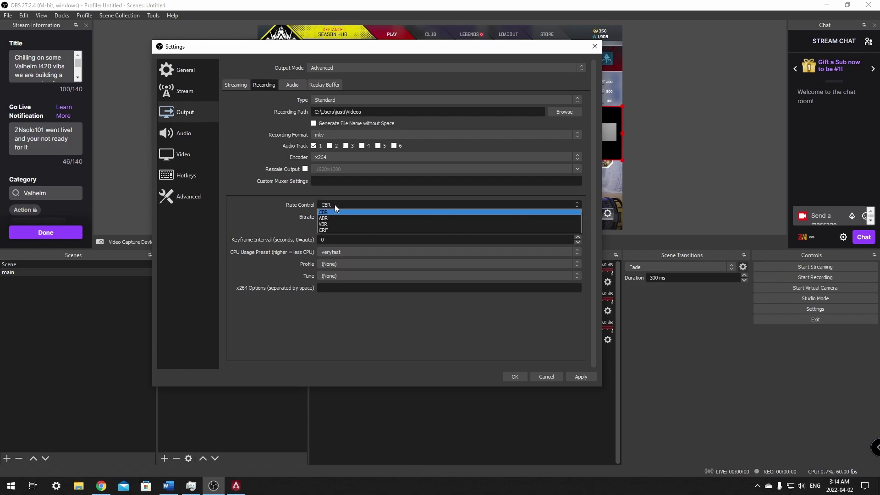
pyautogui.click(348, 197)
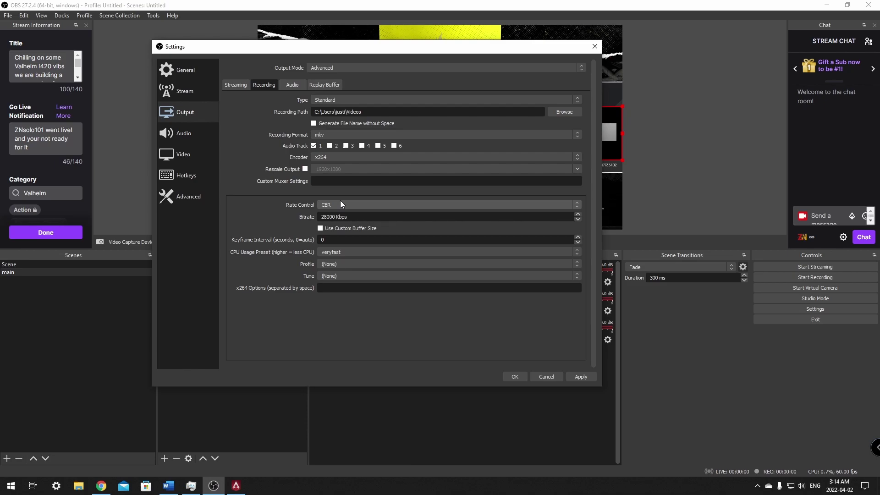
# - Set the recording keyframe interval to 2 seconds, enable audio tracks 2 and 3, and apply the changes
pyautogui.scroll(2, 327, 239)
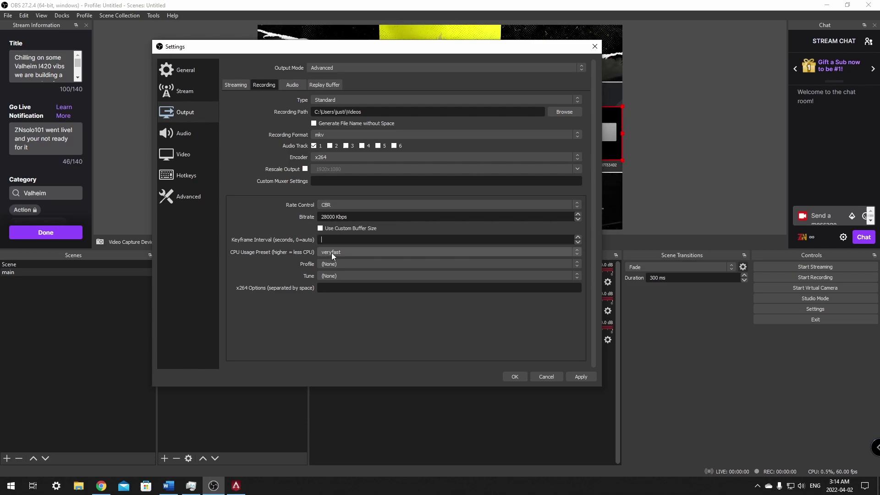
pyautogui.click(331, 252)
pyautogui.click(337, 271)
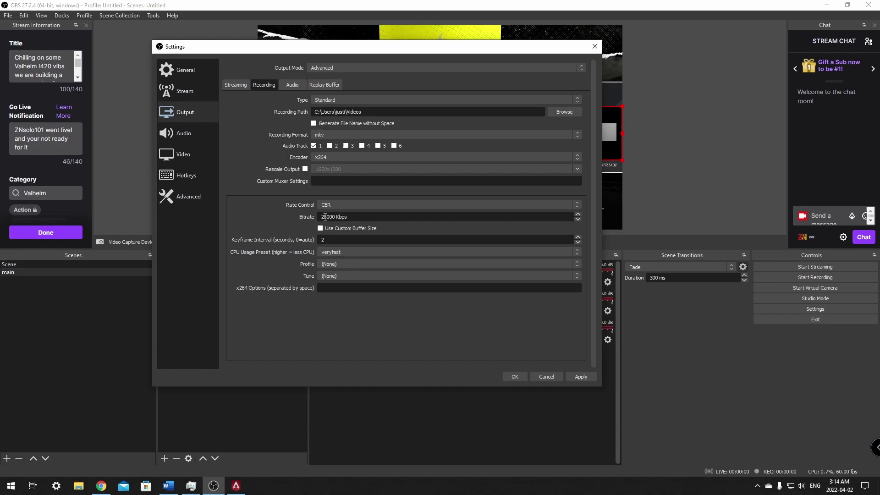
pyautogui.click(330, 146)
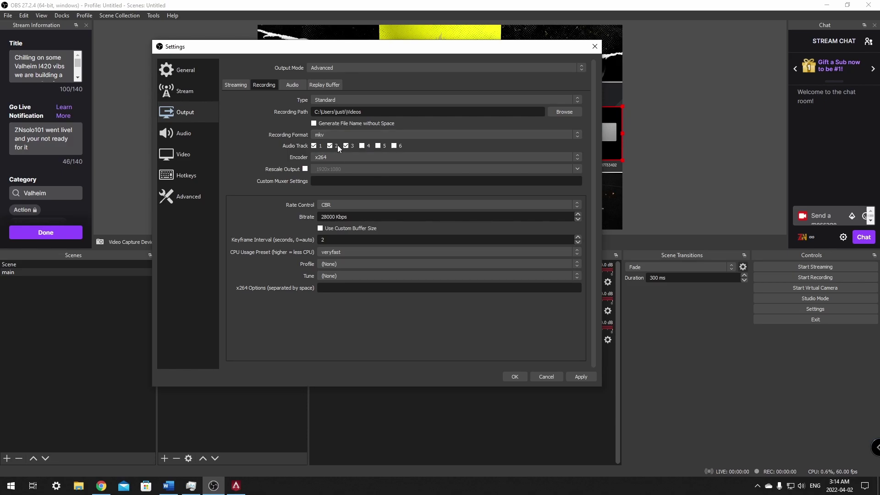
pyautogui.click(346, 145)
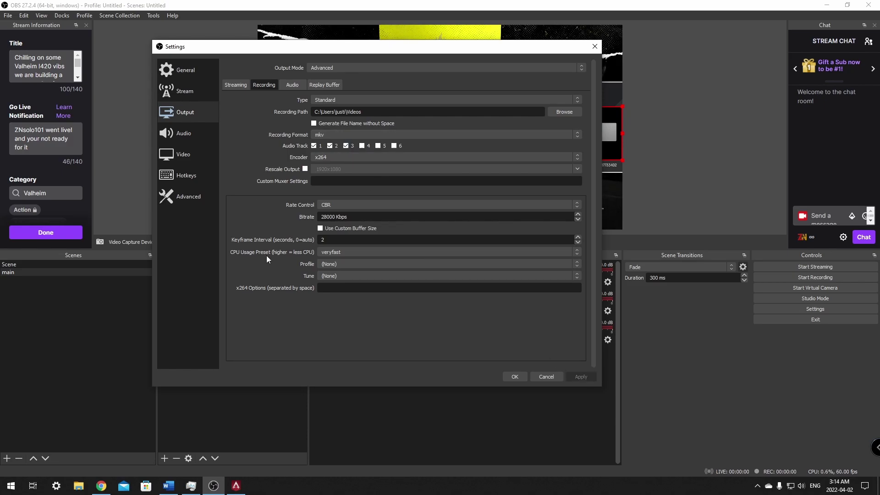
# - Set the output audio bitrate to 192 for Track 1 and 320 for Track 2, and accept the settings
pyautogui.click(299, 84)
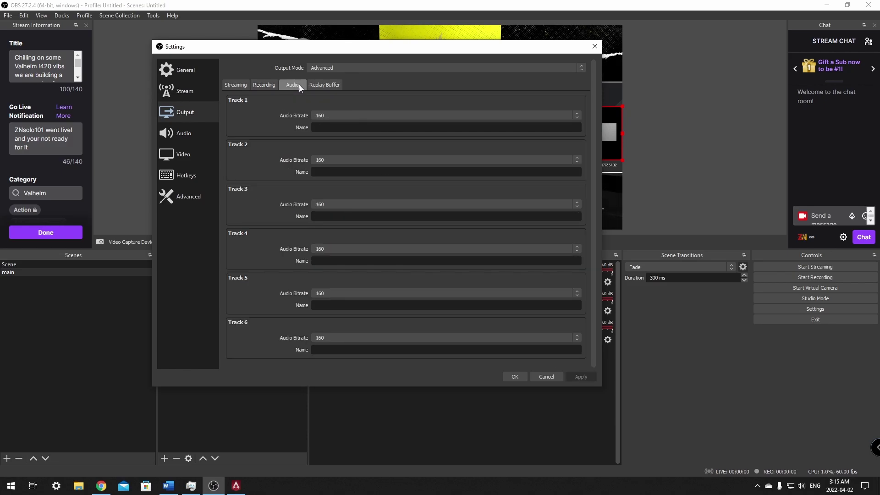
pyautogui.click(335, 115)
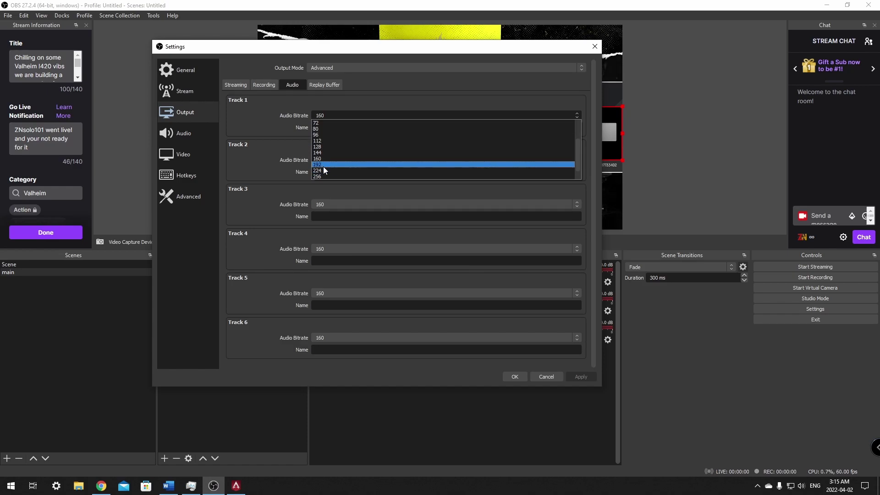
pyautogui.click(323, 164)
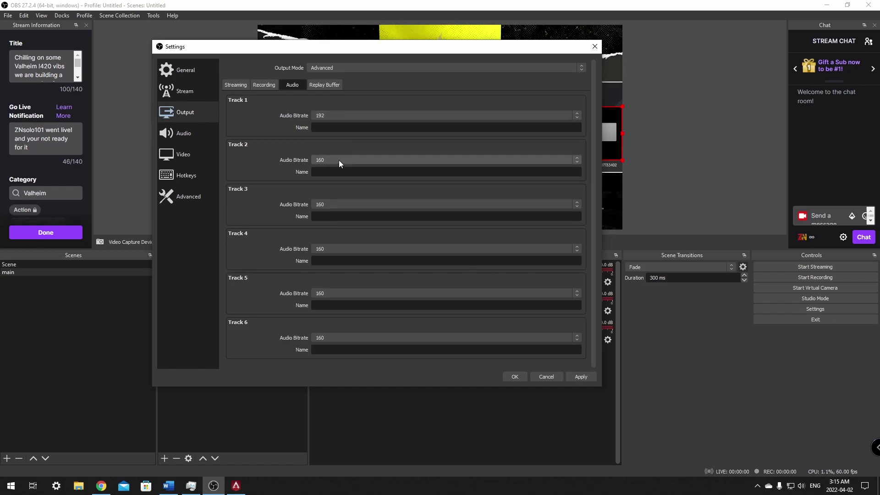
pyautogui.click(360, 160)
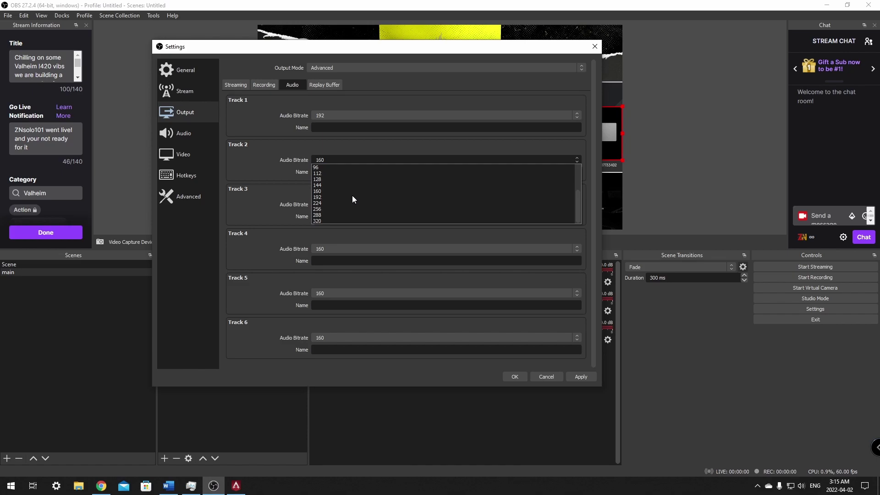
pyautogui.click(333, 220)
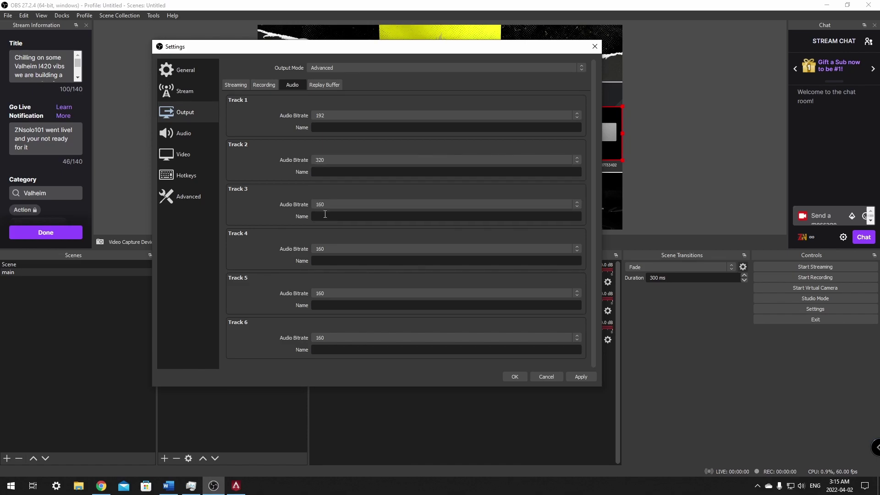
pyautogui.click(580, 377)
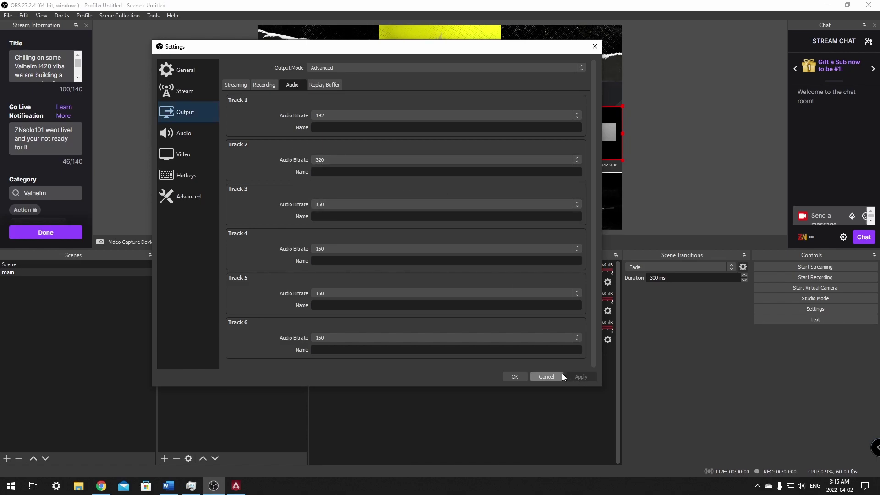
pyautogui.click(515, 376)
# - Reopen the output settings and toggle the replay buffer on and off to review its options
pyautogui.click(816, 309)
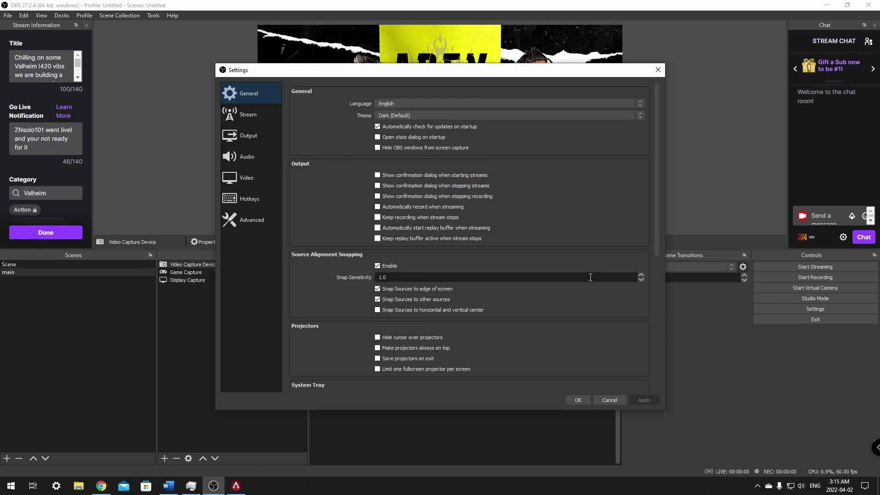
pyautogui.click(248, 135)
pyautogui.click(382, 111)
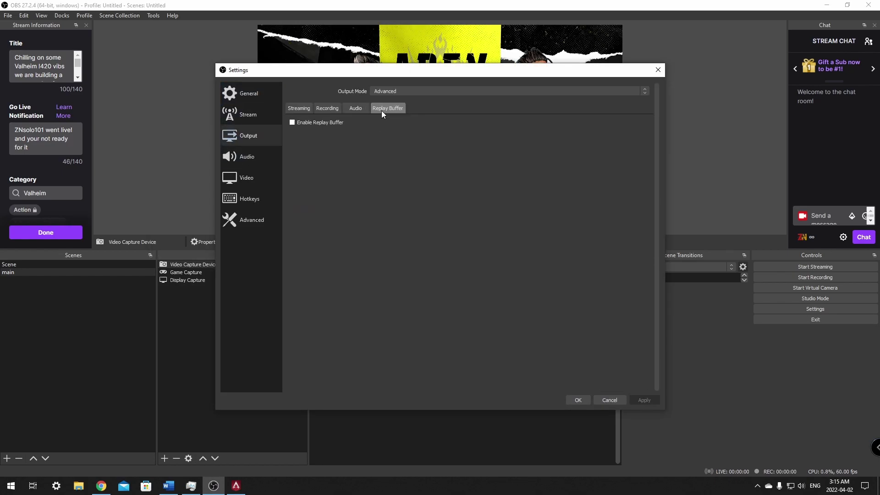
pyautogui.click(292, 123)
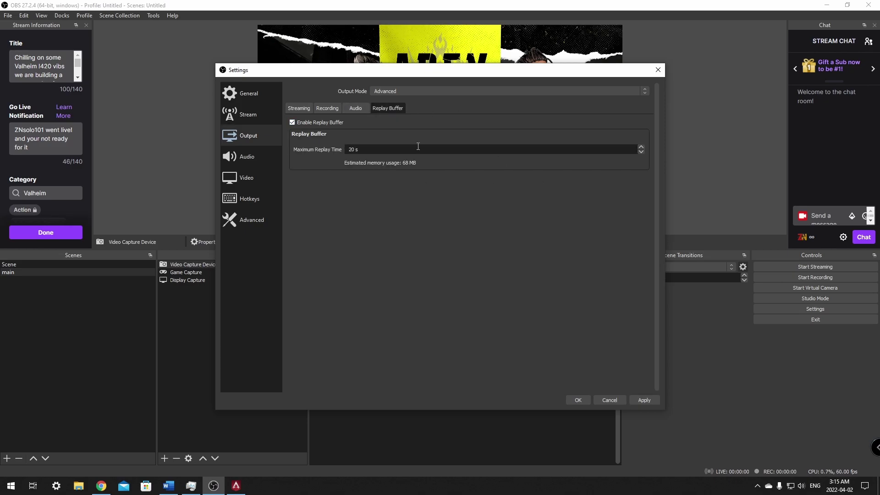
pyautogui.click(292, 122)
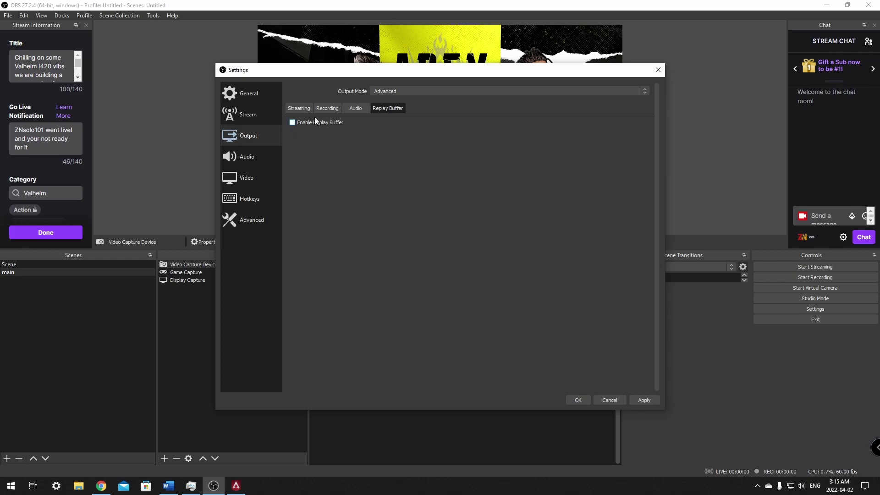
# - Apply the output settings and review the available sample rates in the audio settings
pyautogui.click(650, 404)
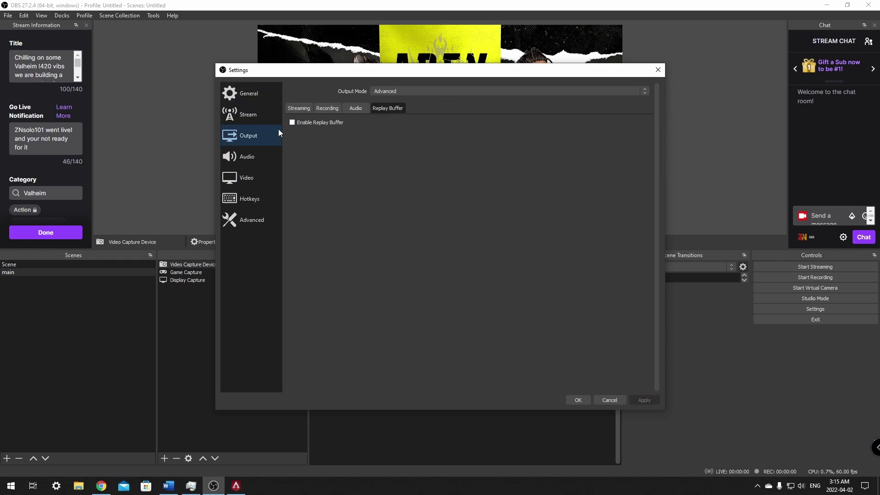
pyautogui.click(248, 158)
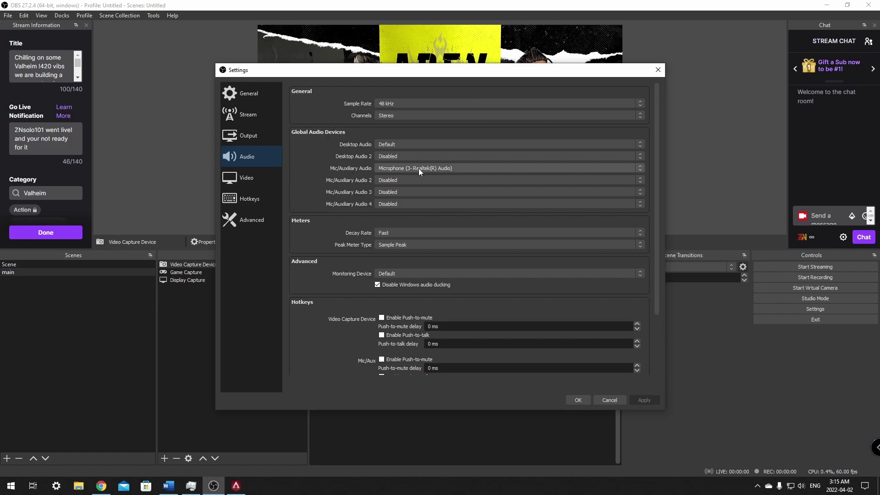
pyautogui.click(413, 104)
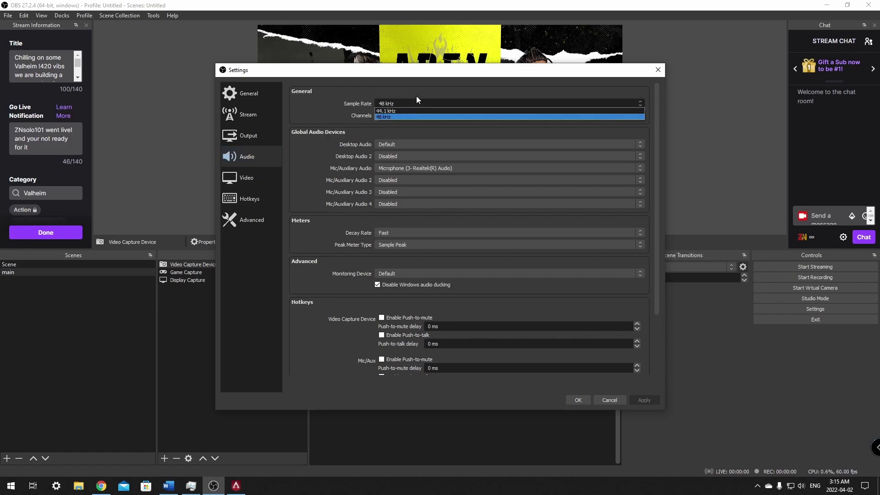
pyautogui.click(424, 89)
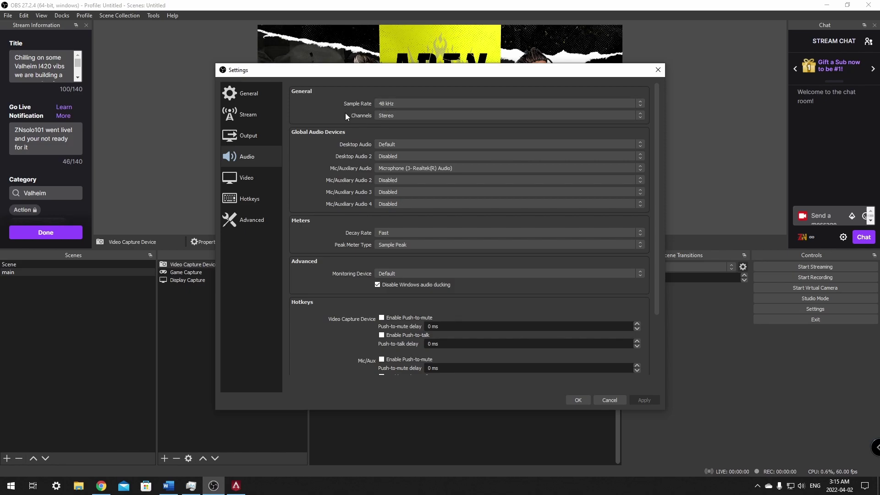
# - Set the output (scaled) resolution to 1280x720 in the video settings
pyautogui.click(240, 178)
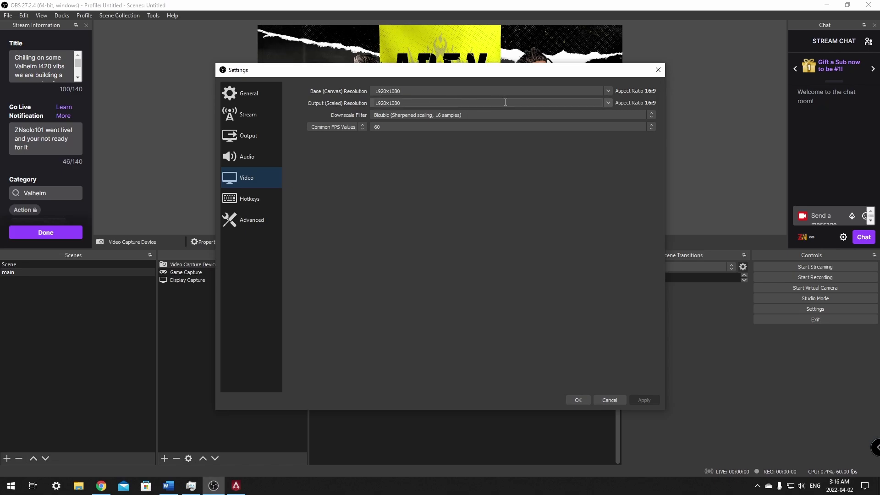
pyautogui.click(608, 102)
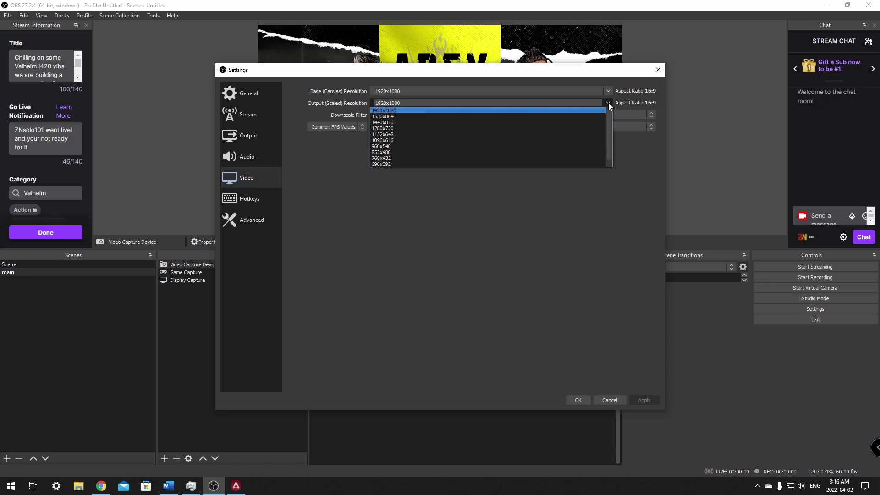
pyautogui.click(396, 128)
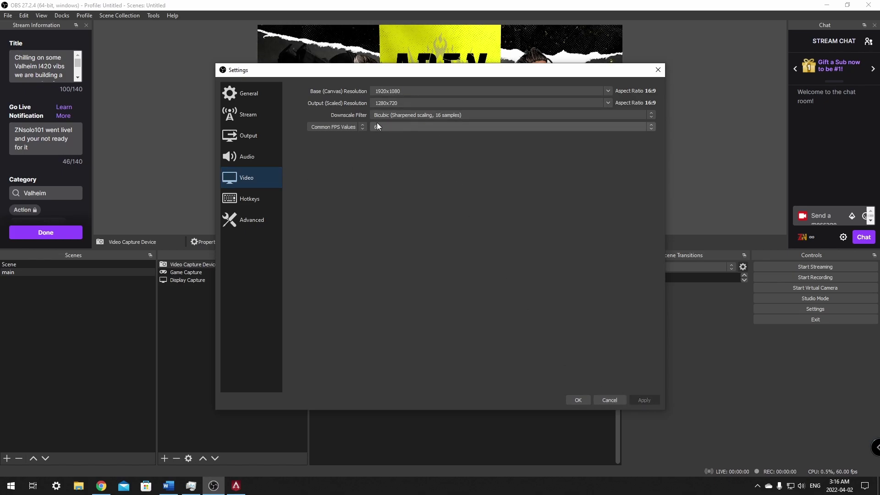
# - Enable automatic remuxing of recordings to mp4 in the advanced settings and apply the change
pyautogui.click(243, 200)
pyautogui.click(258, 221)
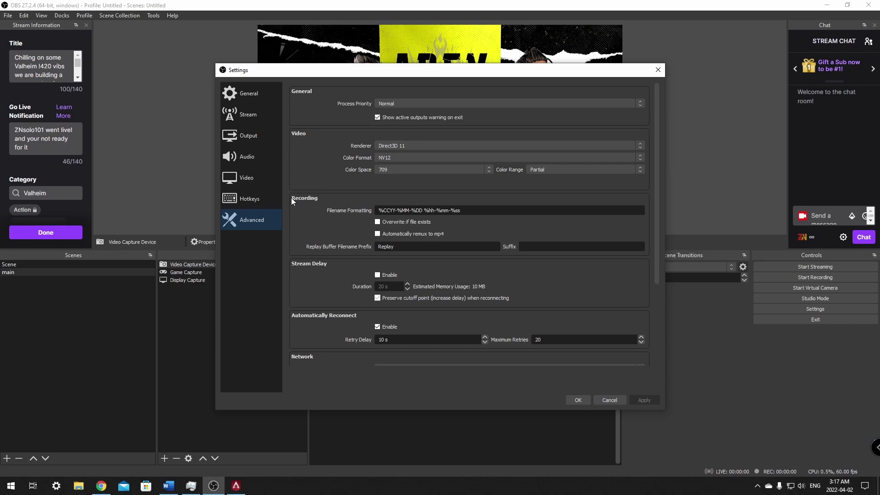
pyautogui.click(377, 234)
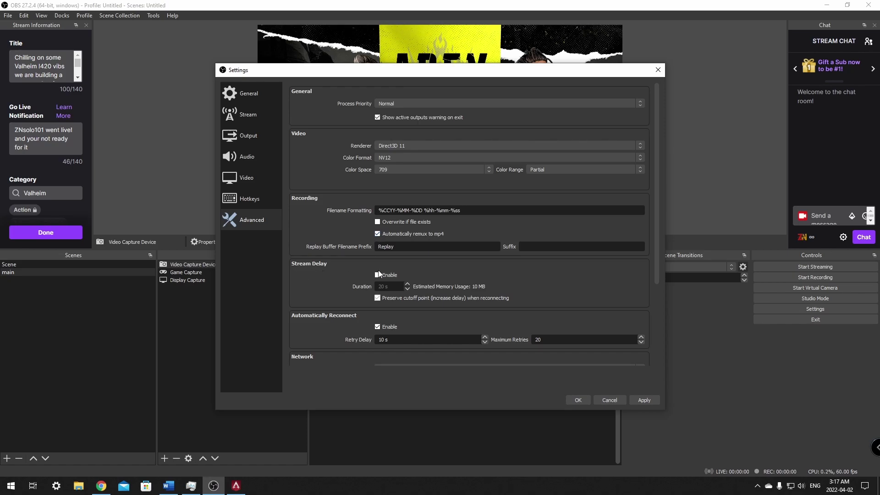
pyautogui.scroll(-2, 658, 178)
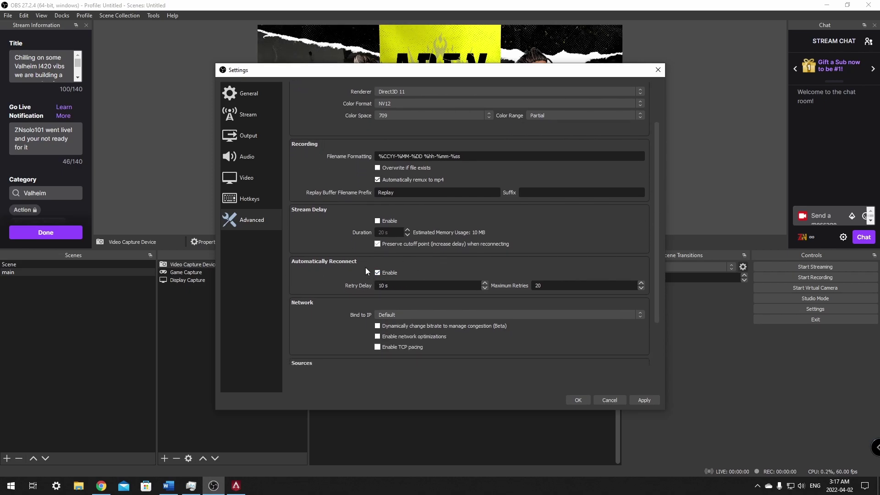
pyautogui.scroll(-2, 658, 272)
pyautogui.scroll(4, 641, 225)
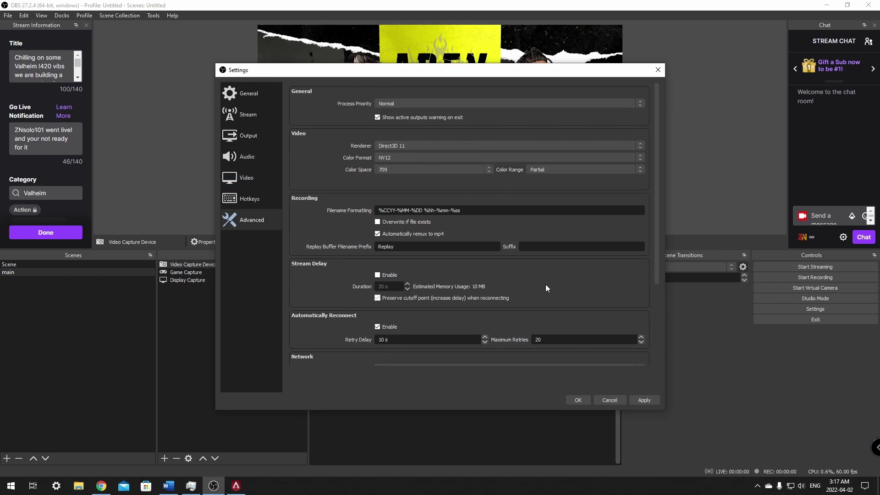
pyautogui.click(643, 400)
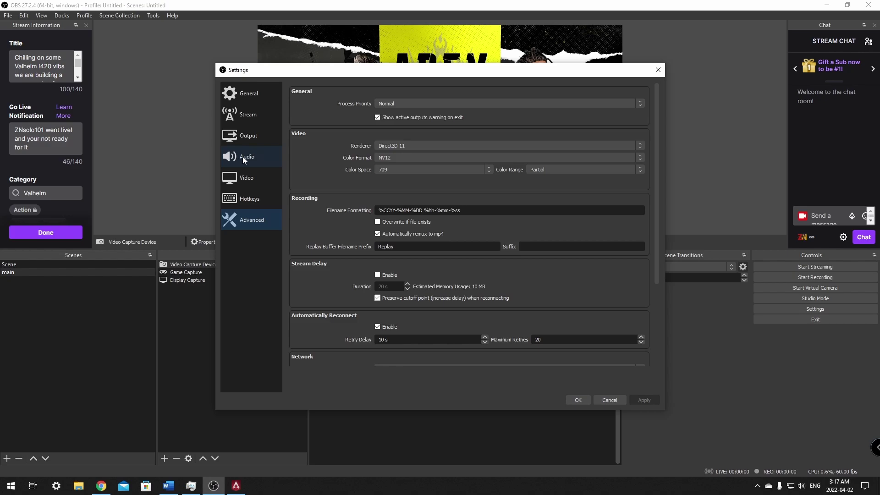
# - Review the recording and streaming output settings, and accept the settings
pyautogui.click(253, 135)
pyautogui.click(322, 107)
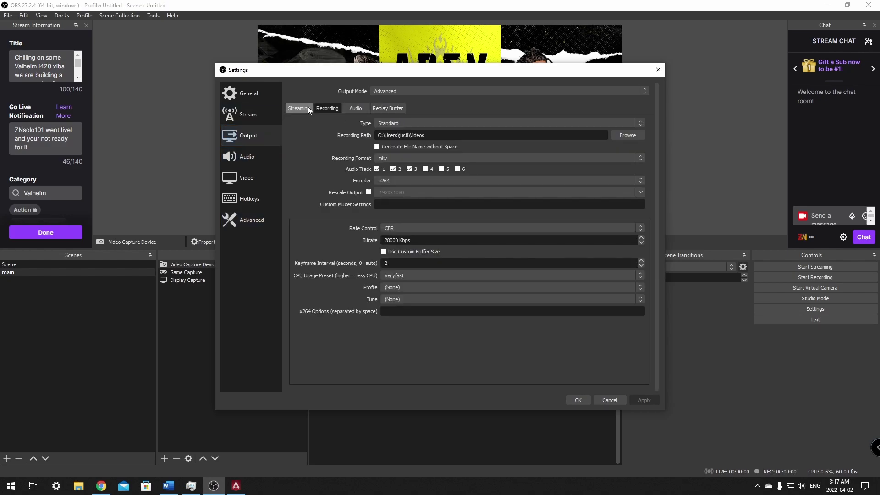
pyautogui.click(300, 107)
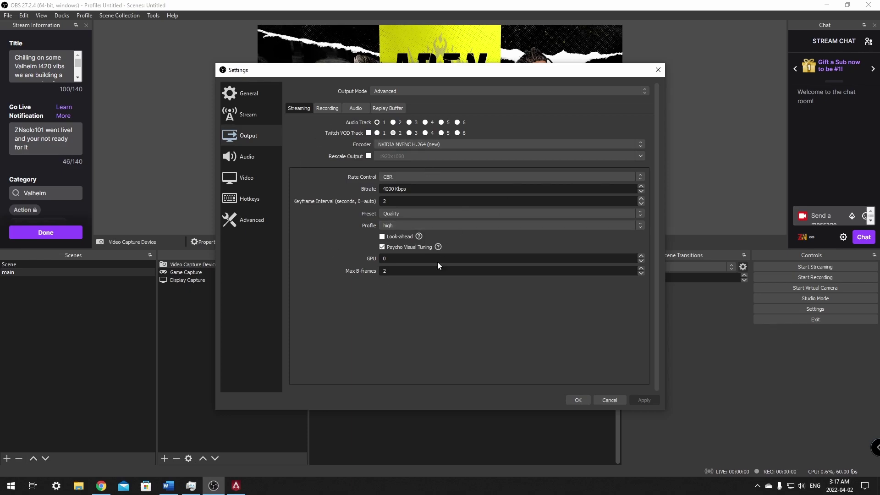
pyautogui.click(411, 185)
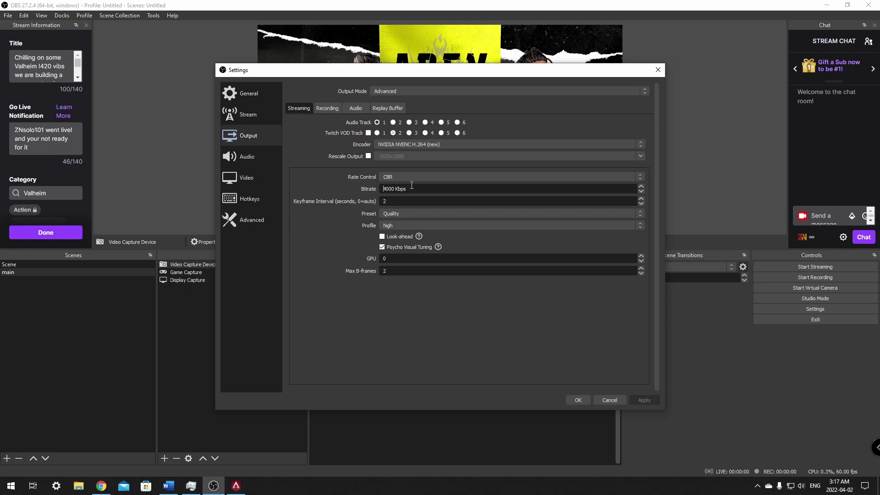
pyautogui.click(578, 400)
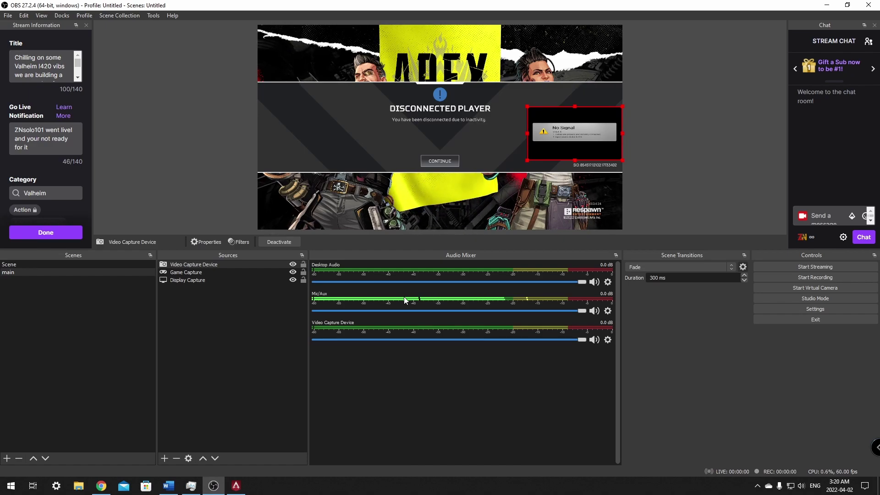
# - Switch to Chrome, open the StreamElements website from the search results, and connect with the Twitch account
pyautogui.click(101, 485)
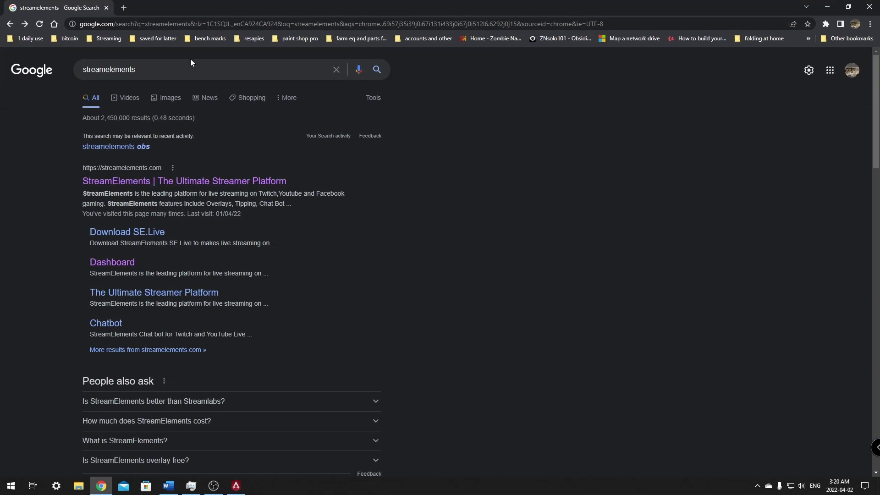
pyautogui.click(114, 183)
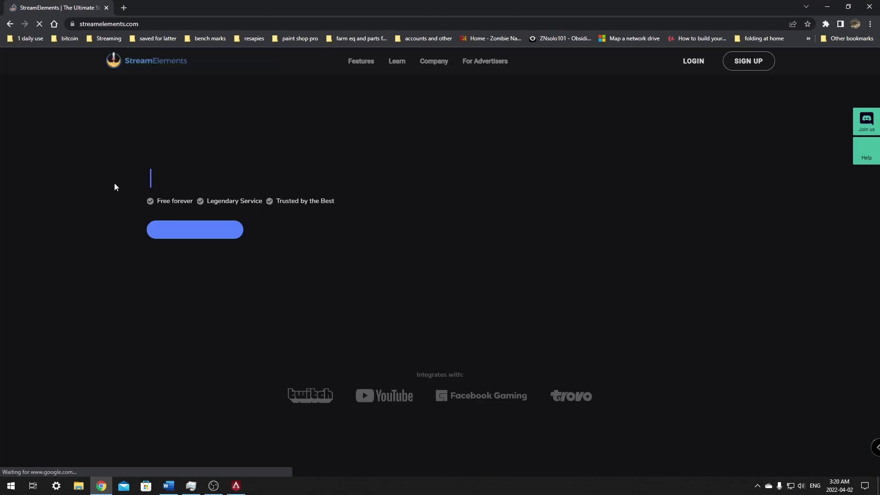
pyautogui.moveTo(766, 61)
pyautogui.click(741, 156)
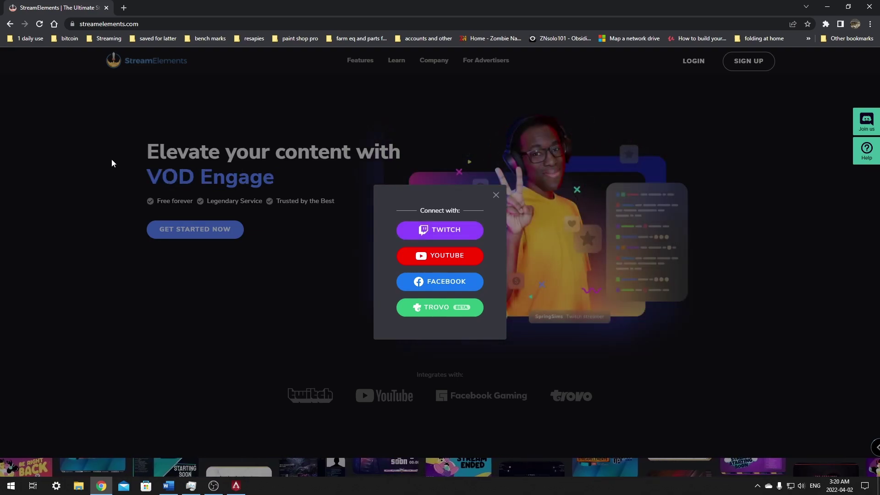
pyautogui.click(435, 230)
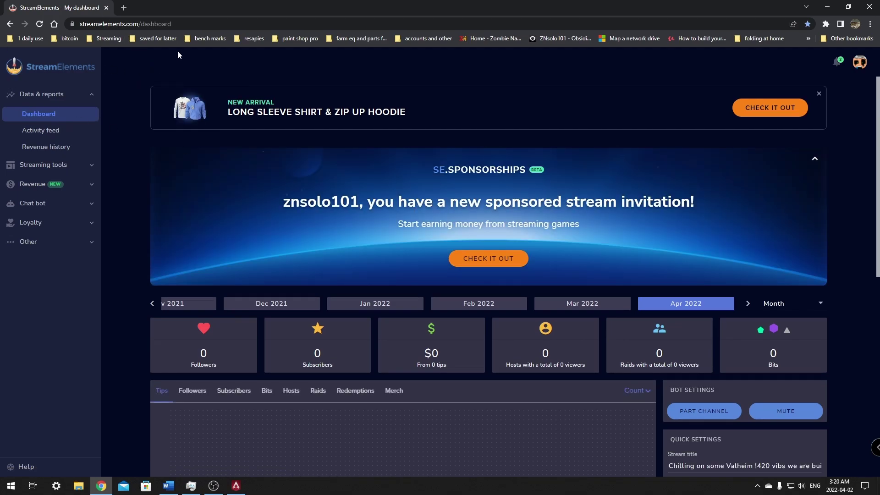
# - Make the StreamElements bot part the channel and have it join again from the dashboard's bot settings
pyautogui.scroll(-2, 673, 184)
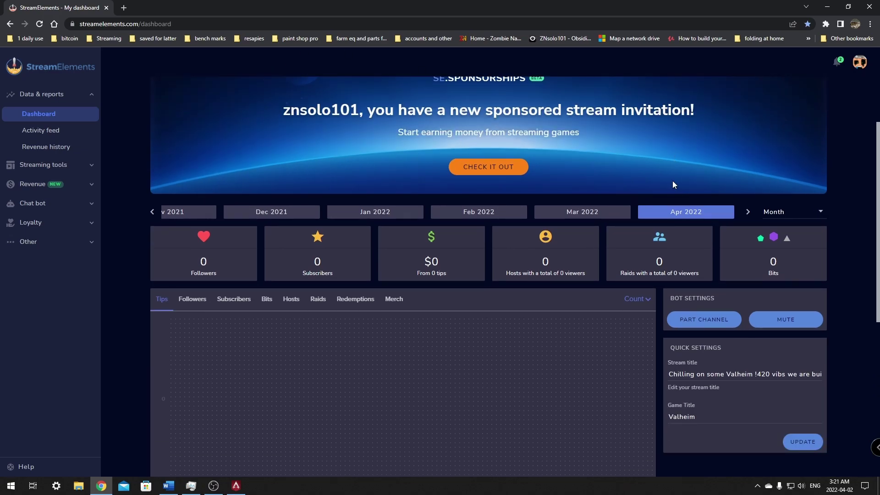
pyautogui.click(733, 329)
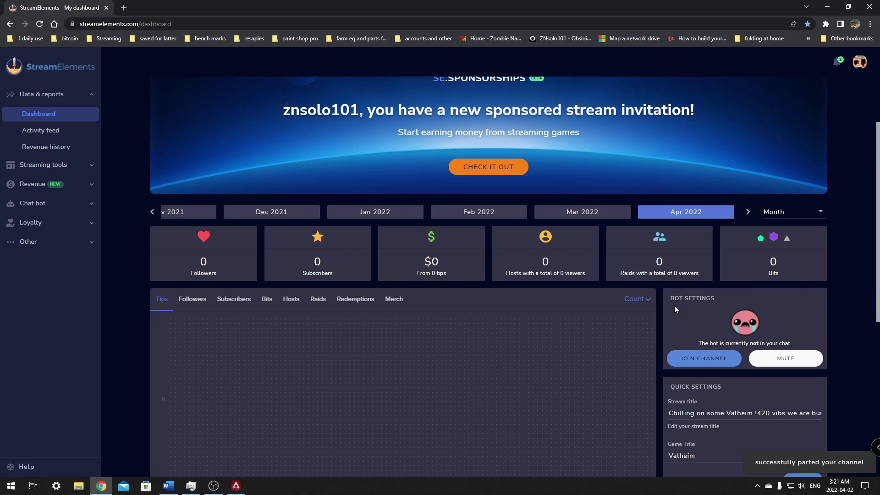
pyautogui.scroll(-3, 607, 351)
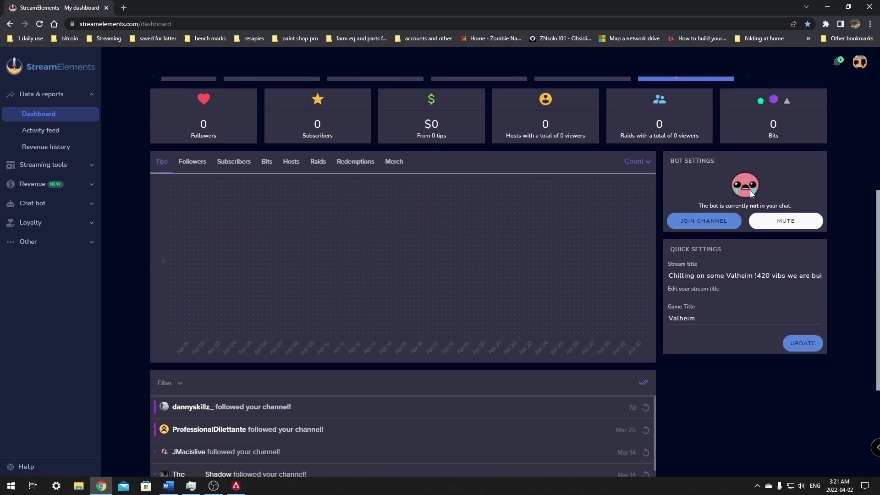
pyautogui.click(693, 224)
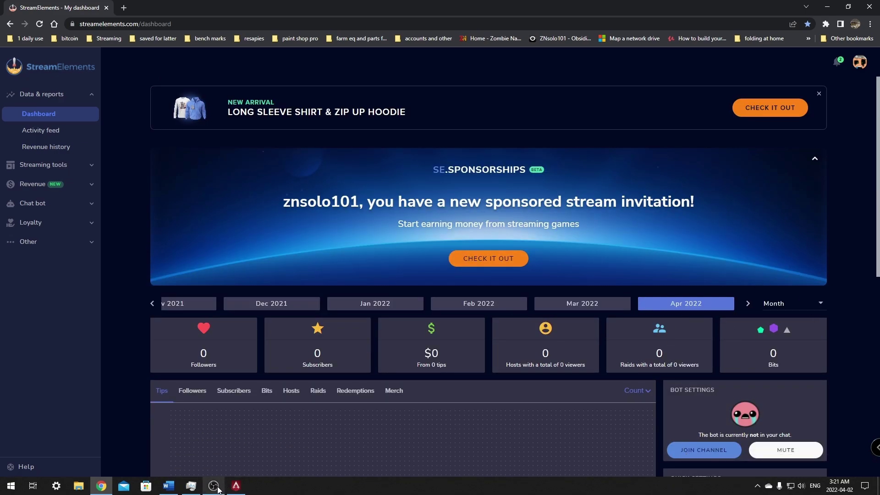
# - Switch to OBS, widen the chat dock to about twice its width or more, and accept the chat rules
pyautogui.hotkey('alt', 'Tab')
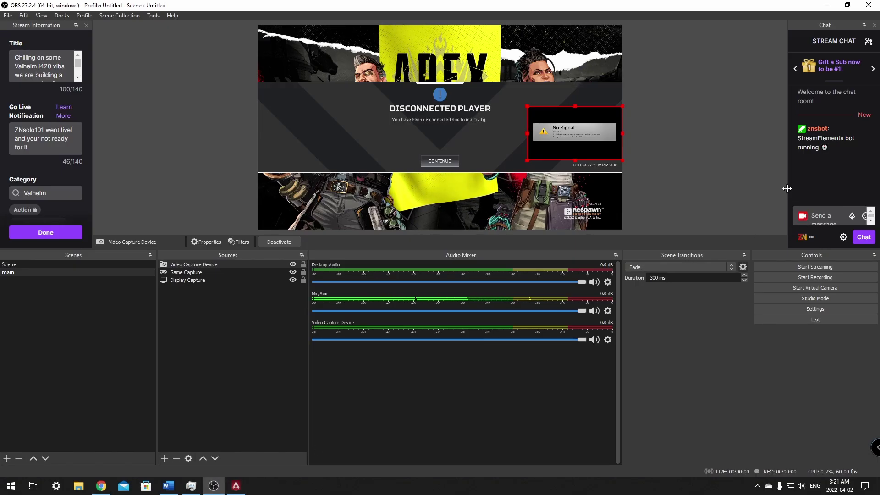
pyautogui.moveTo(788, 191); pyautogui.dragTo(599, 183)
pyautogui.click(653, 219)
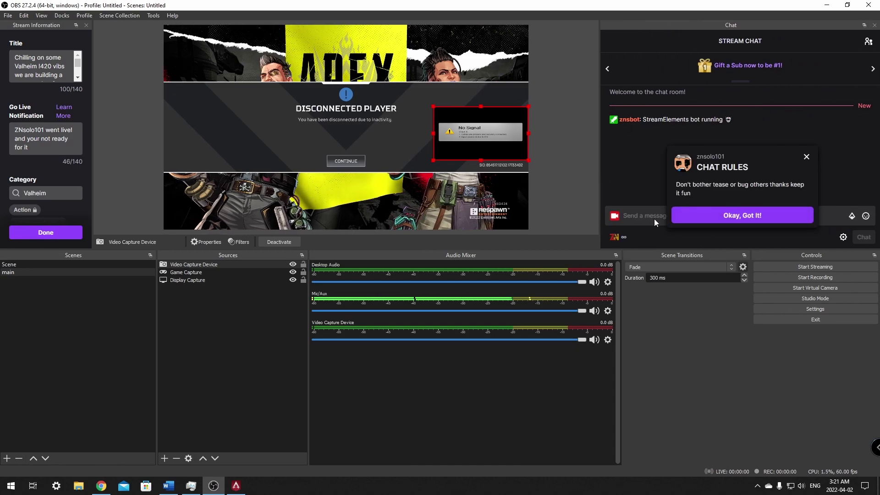
pyautogui.click(675, 214)
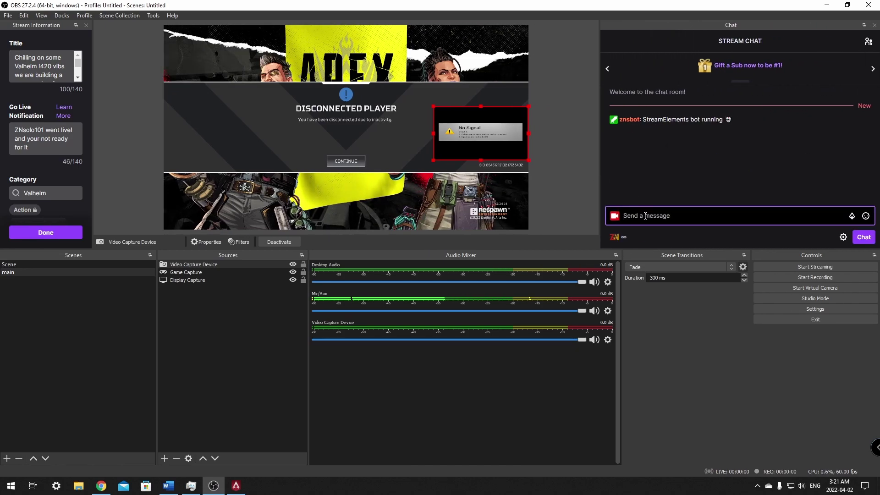
# - Send the command "/mod streamelements" in the stream chat to make the bot a moderator
pyautogui.write('/m')
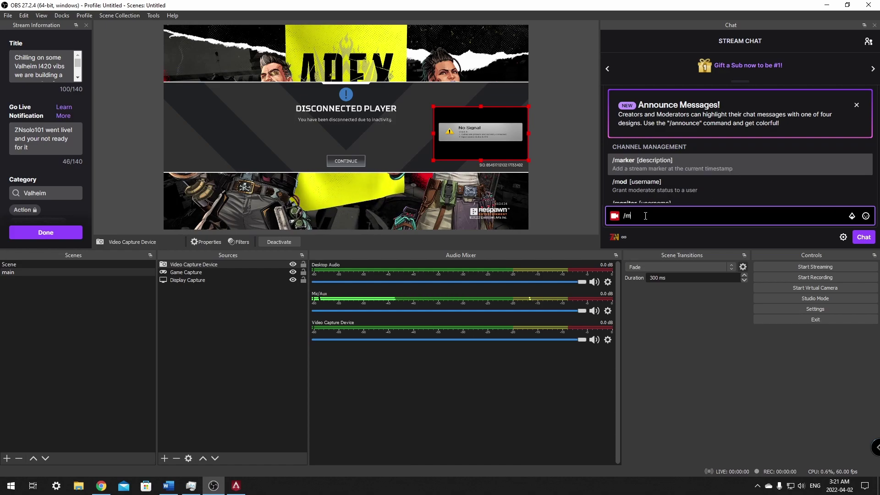
pyautogui.write('od st')
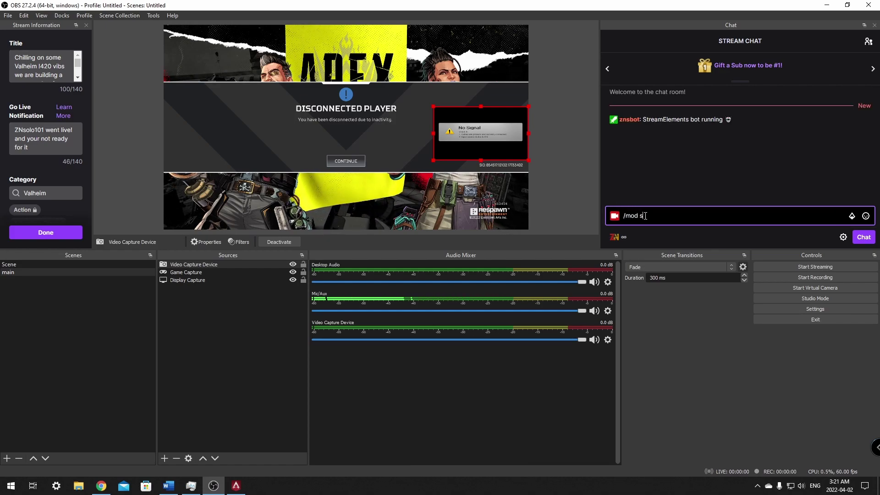
pyautogui.write('reamelements')
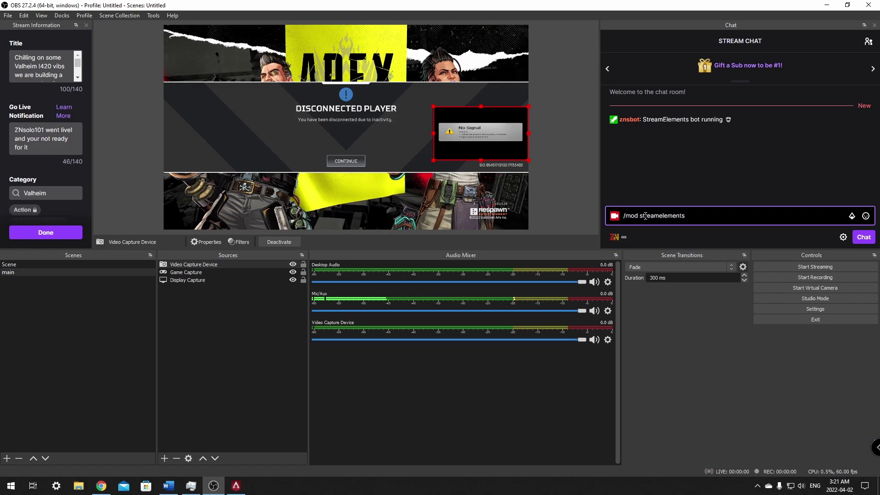
pyautogui.press('Return')
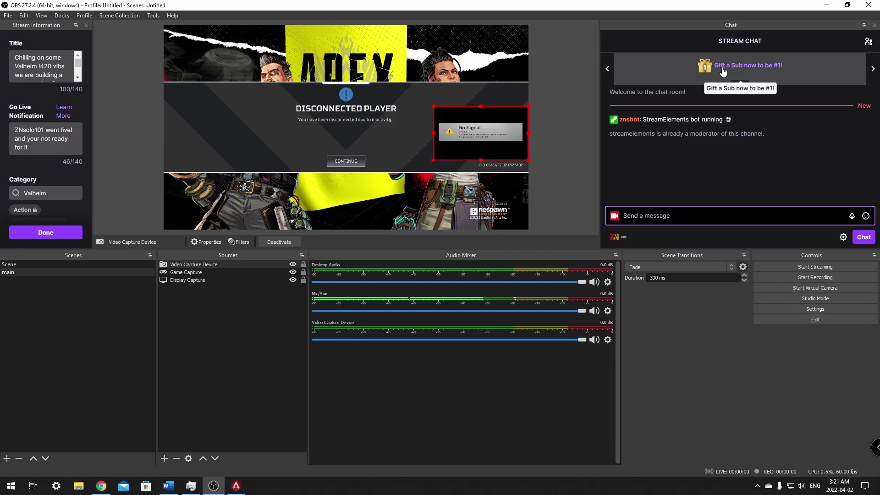
# - Switch back to Chrome, open the StreamElements loyalty settings, and save them with loyalty enabled
pyautogui.click(102, 492)
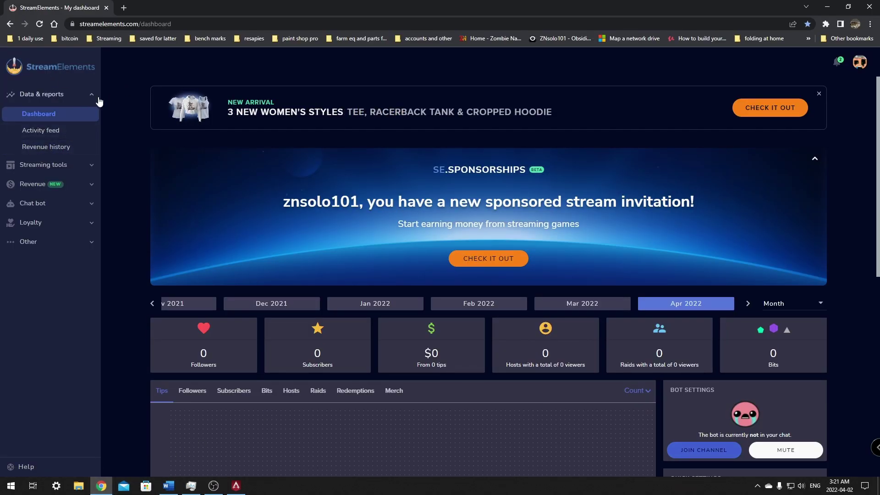
pyautogui.click(40, 223)
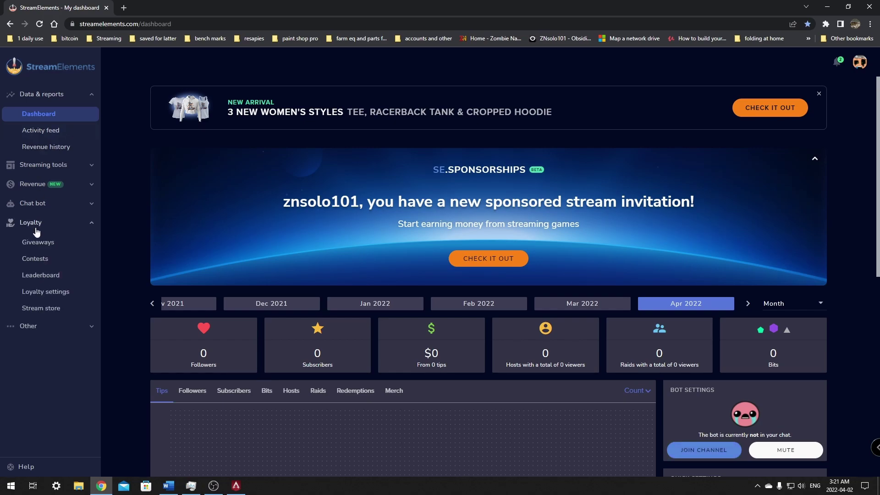
pyautogui.click(41, 296)
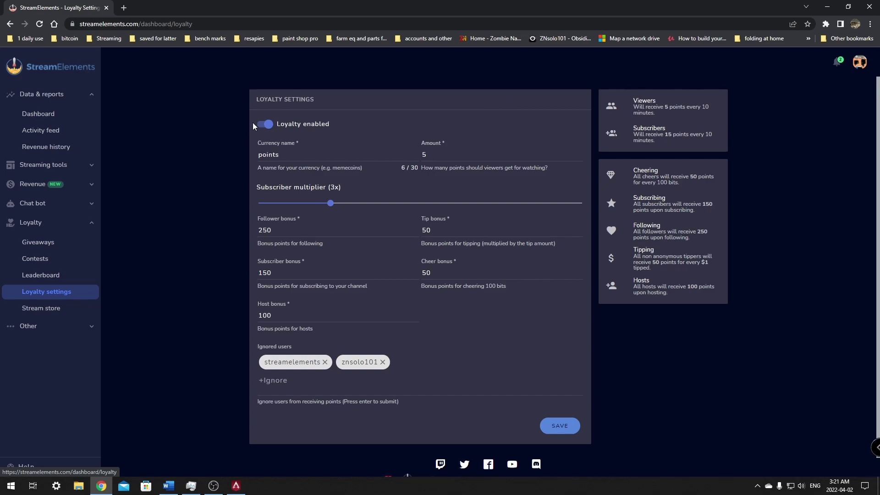
pyautogui.click(567, 431)
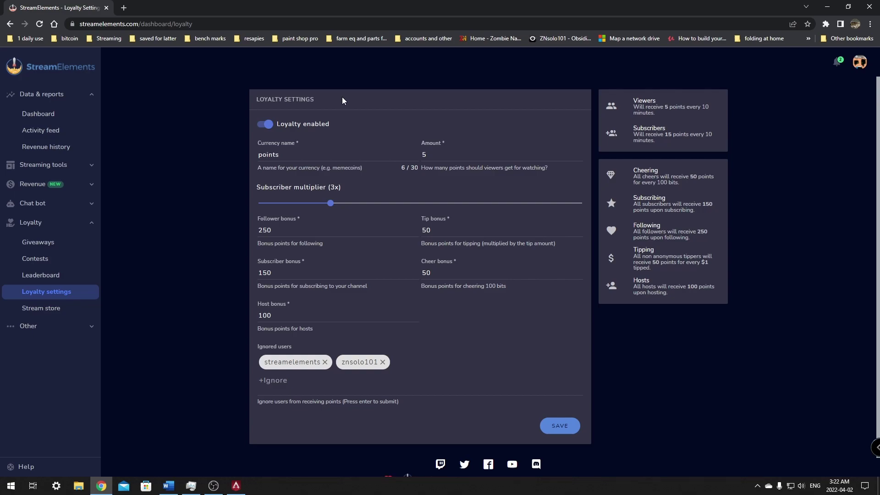
# - Save the loyalty settings, and look through the themes in the overlays gallery and the list of personal overlays
pyautogui.click(564, 429)
pyautogui.click(42, 166)
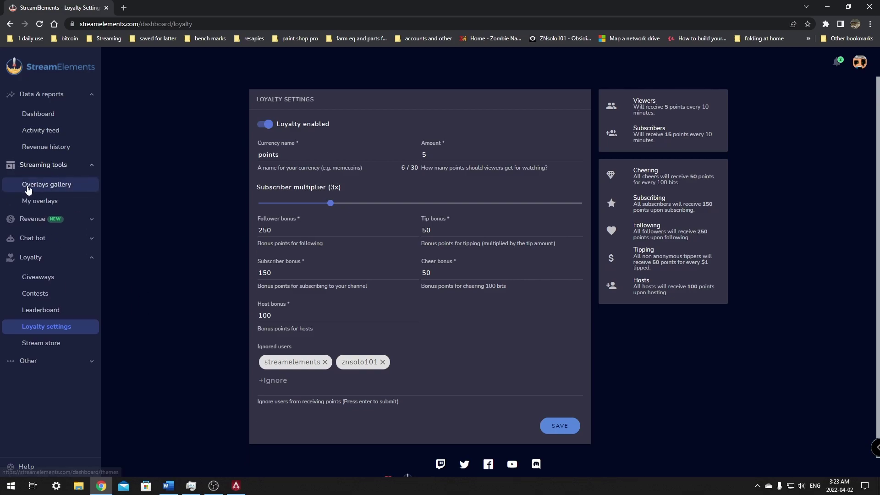
pyautogui.click(44, 186)
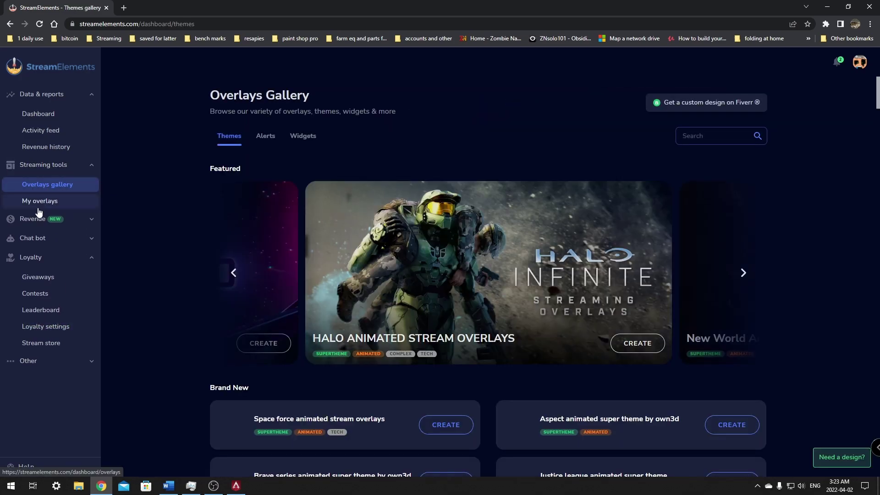
pyautogui.click(37, 204)
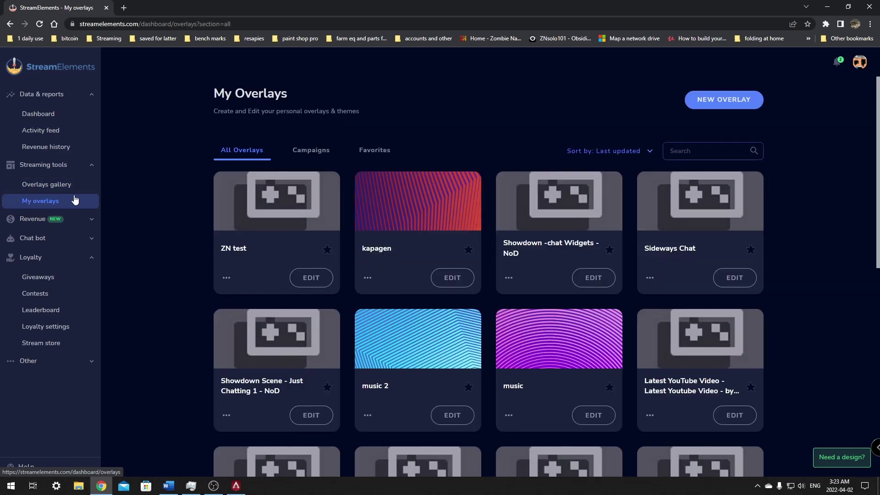
pyautogui.click(64, 187)
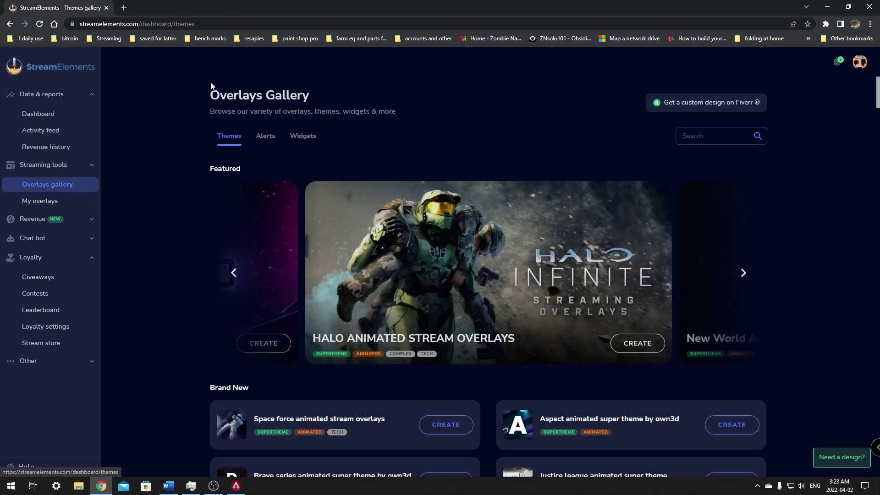
pyautogui.scroll(-4, 475, 293)
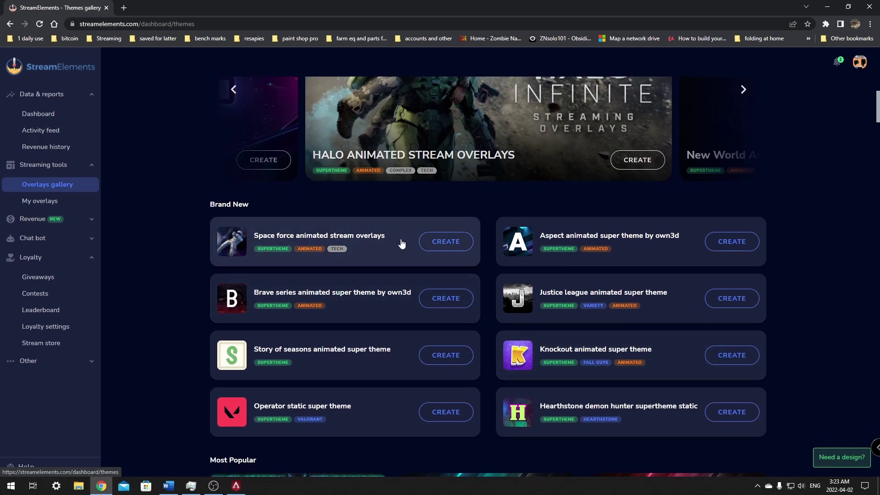
pyautogui.scroll(3, 404, 330)
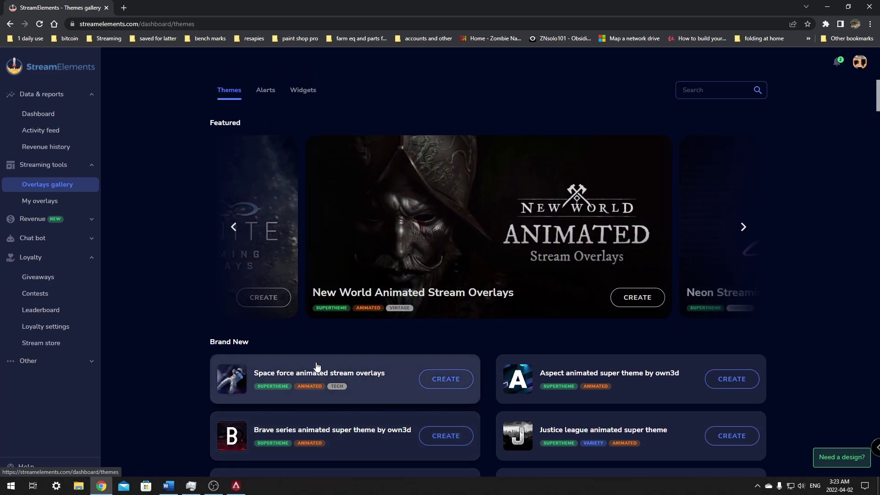
pyautogui.scroll(1, 254, 103)
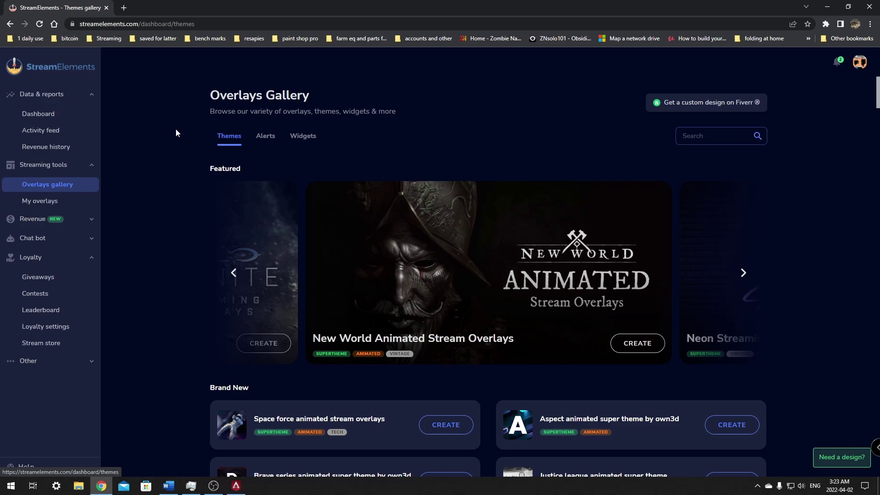
# - Browse the alert packages in the overlays gallery and start creating from the Royal red alerts package
pyautogui.click(270, 137)
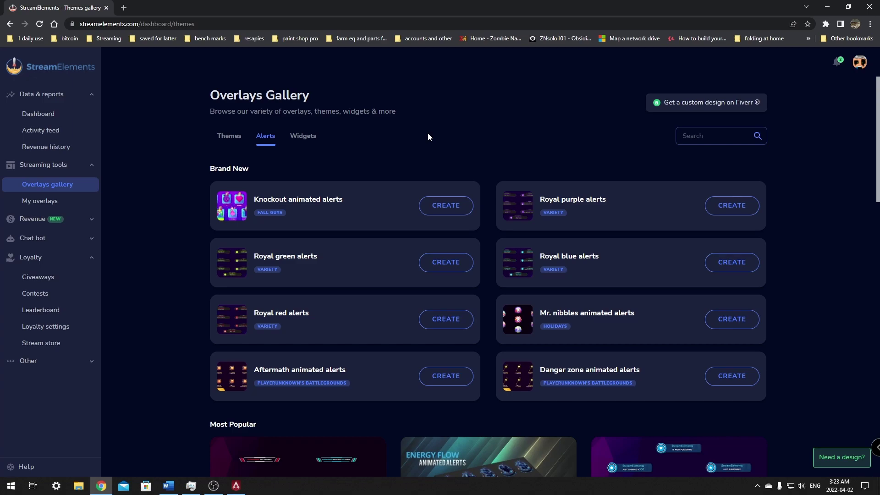
pyautogui.scroll(-12, 422, 131)
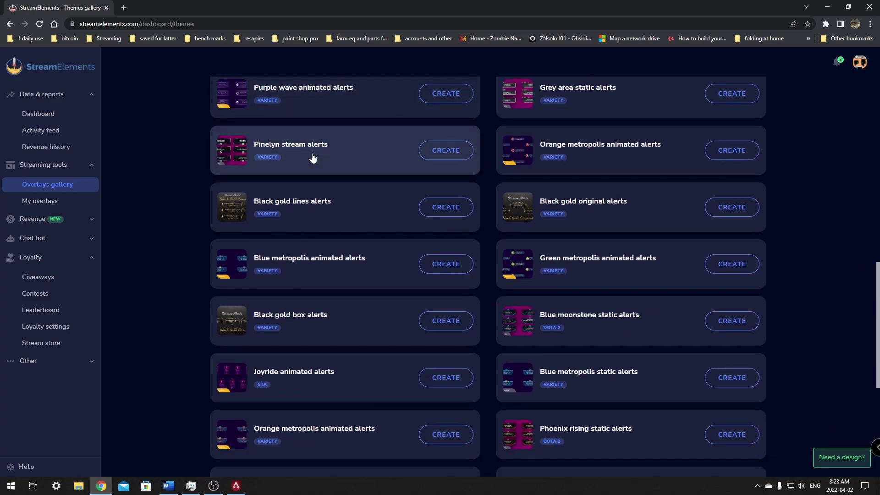
pyautogui.scroll(-3, 313, 158)
pyautogui.scroll(-3, 313, 156)
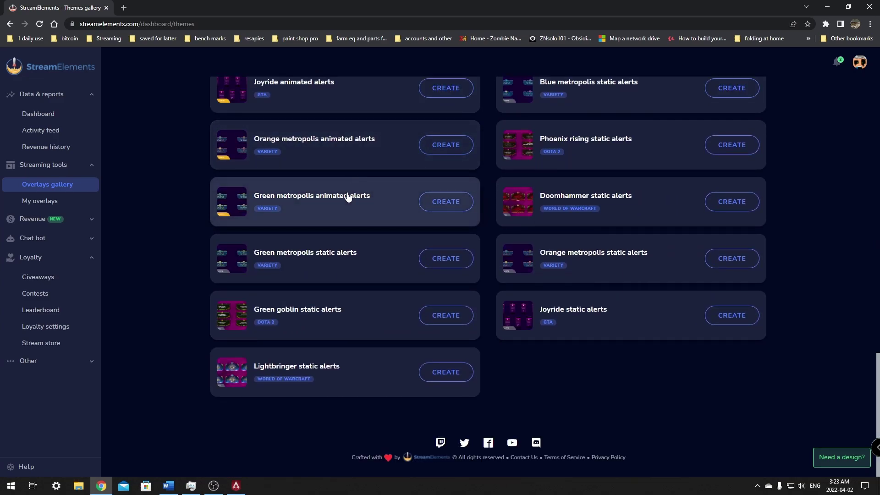
pyautogui.scroll(4, 284, 318)
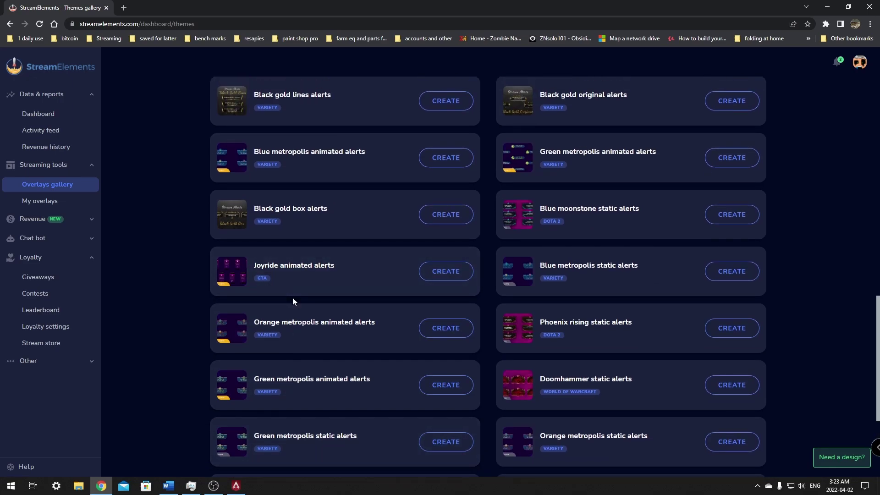
pyautogui.scroll(15, 292, 298)
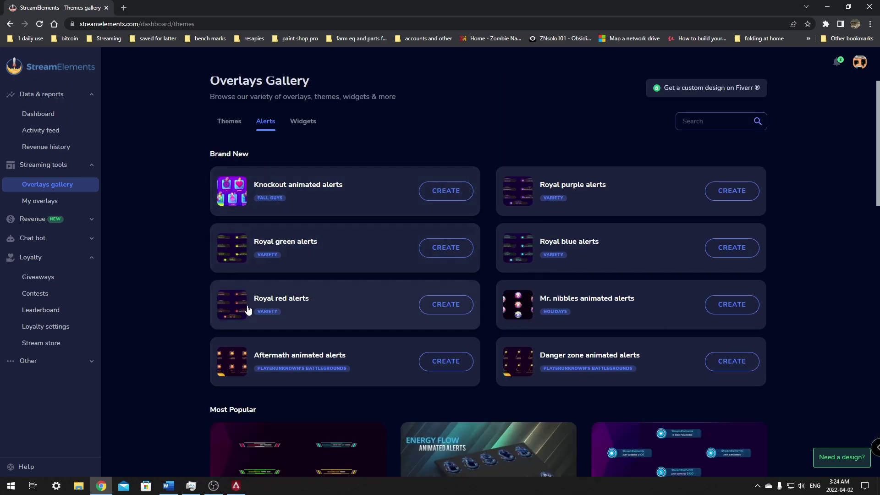
pyautogui.click(458, 305)
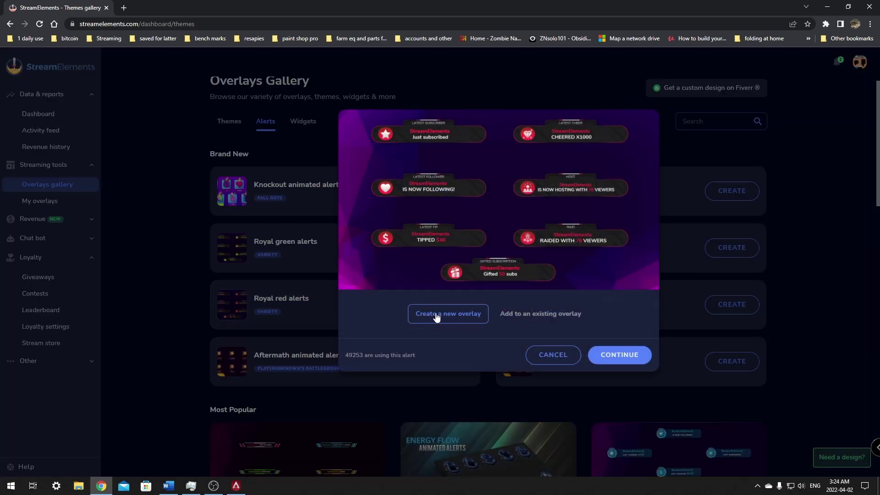
# - Create the alerts as a new overlay, keeping the theme name ROYAL RED ALERTS
pyautogui.click(540, 320)
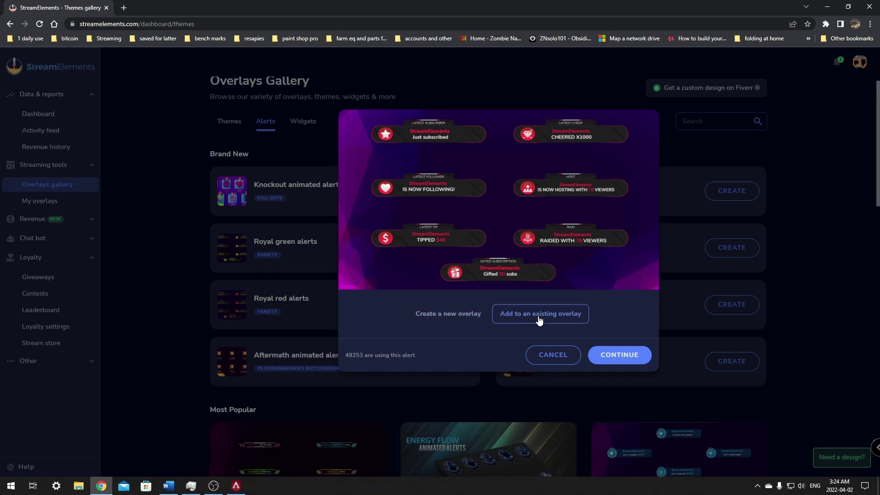
pyautogui.click(460, 317)
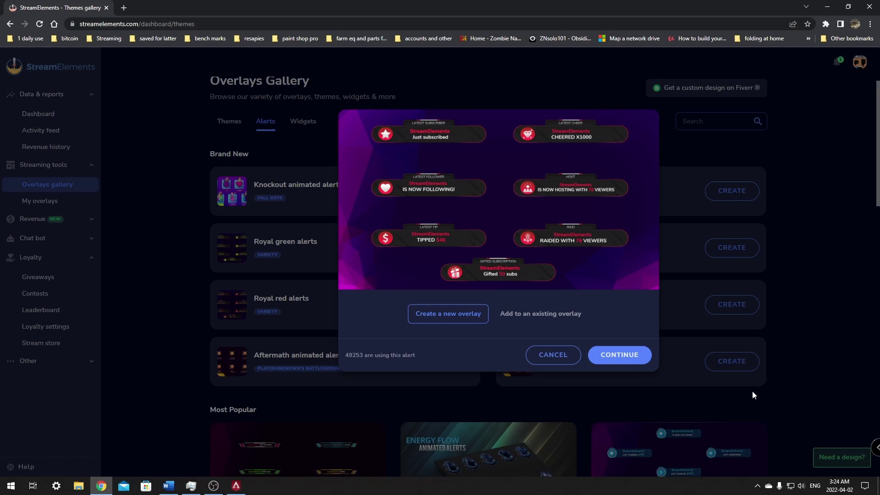
pyautogui.click(631, 359)
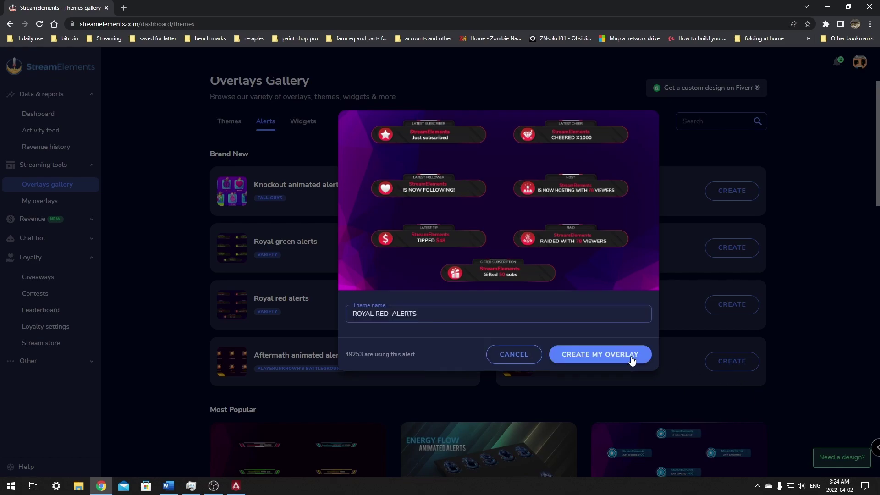
pyautogui.moveTo(429, 313); pyautogui.dragTo(351, 314)
pyautogui.click(441, 314)
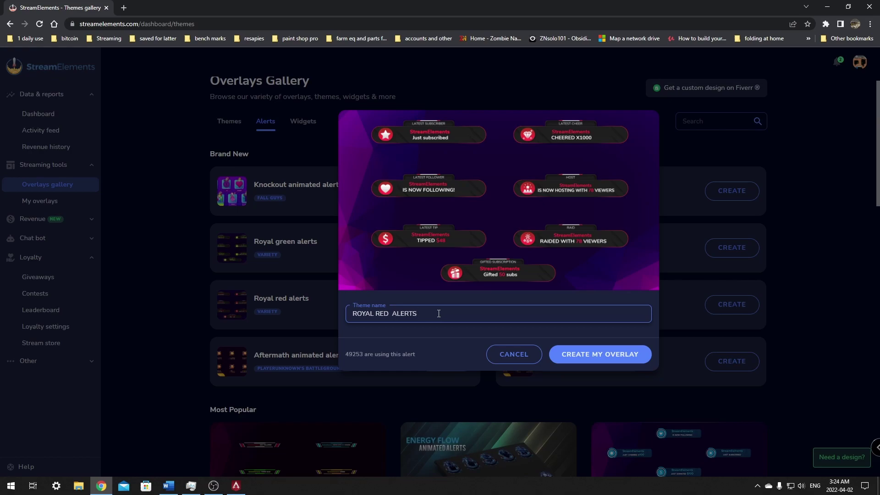
pyautogui.click(602, 355)
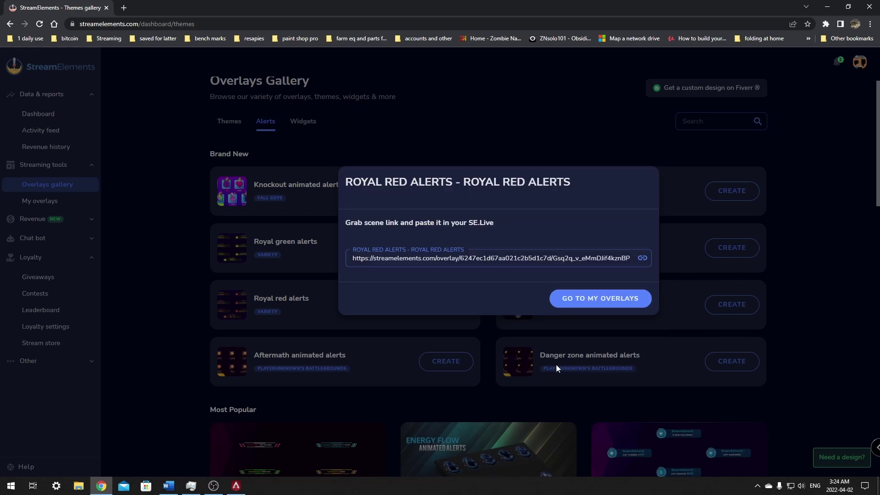
# - Copy the new overlay's scene link and go to the personal overlays list
pyautogui.click(643, 259)
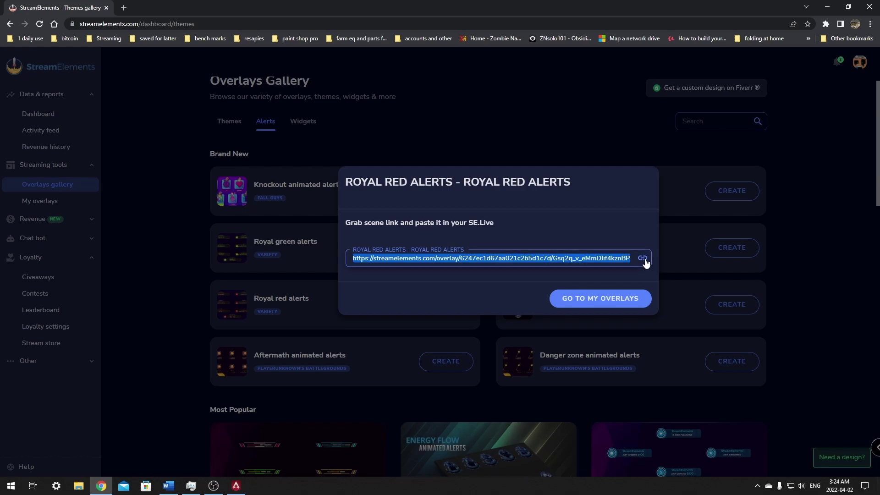
pyautogui.rightClick(613, 260)
pyautogui.click(637, 297)
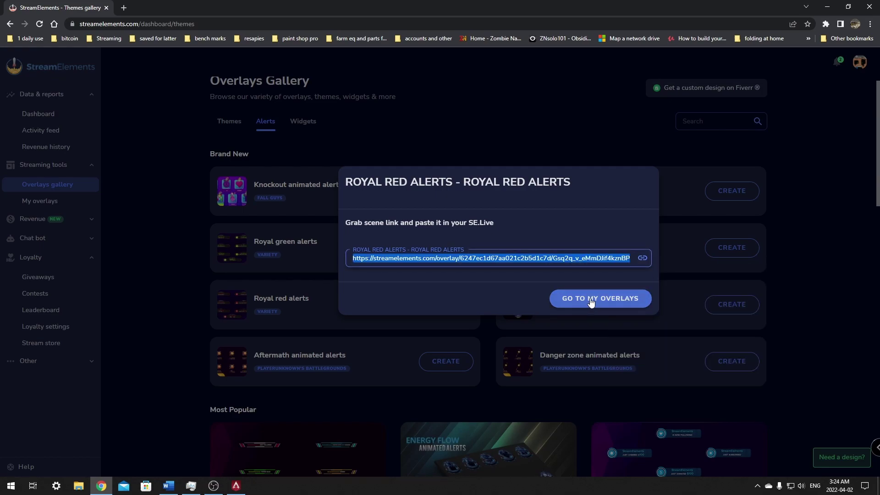
pyautogui.click(592, 300)
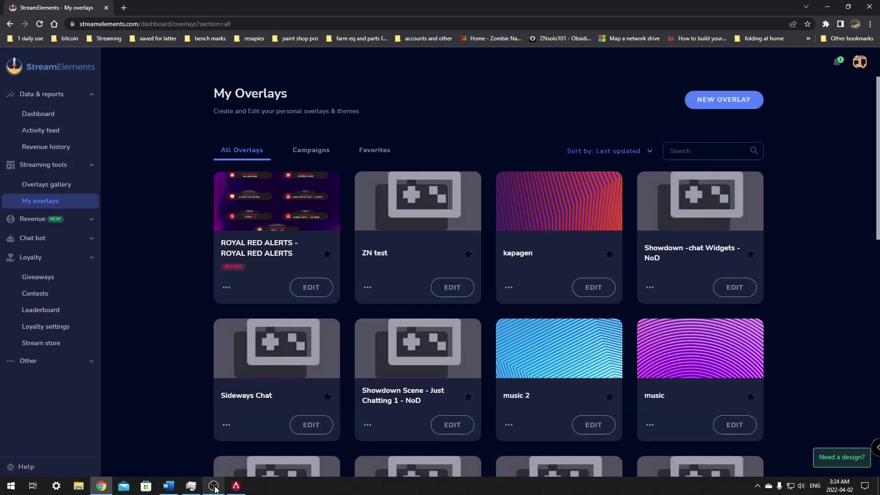
# - Switch to OBS and add a new Browser source named "alerts" to the main scene
pyautogui.click(214, 487)
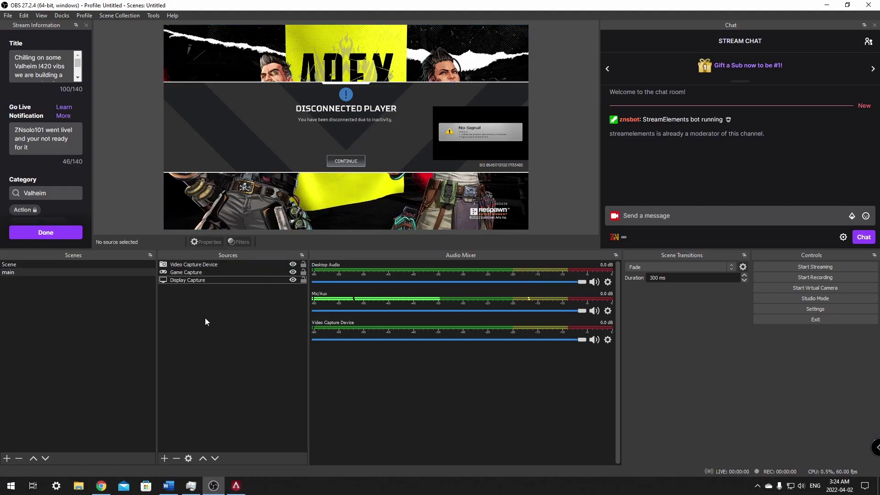
pyautogui.click(165, 458)
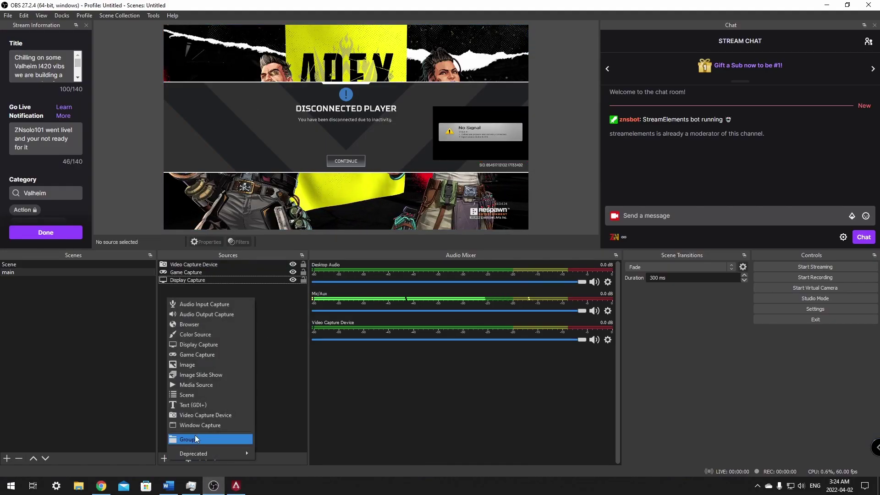
pyautogui.click(197, 325)
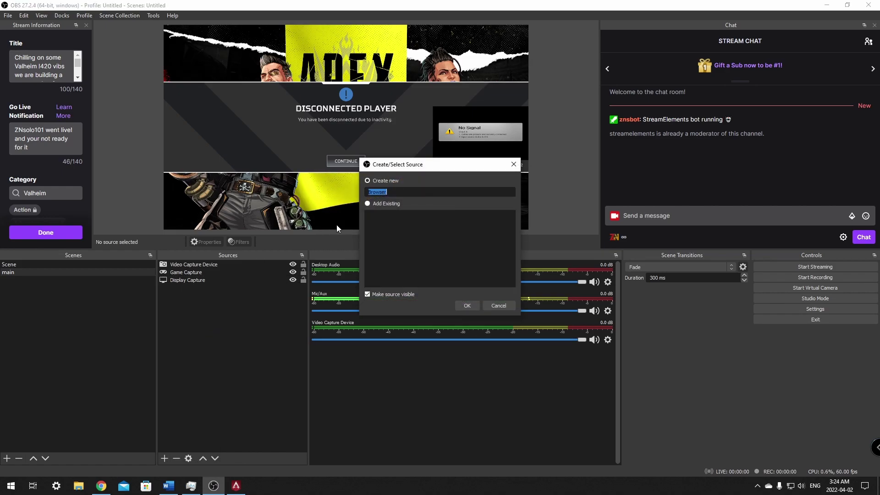
pyautogui.write('ale')
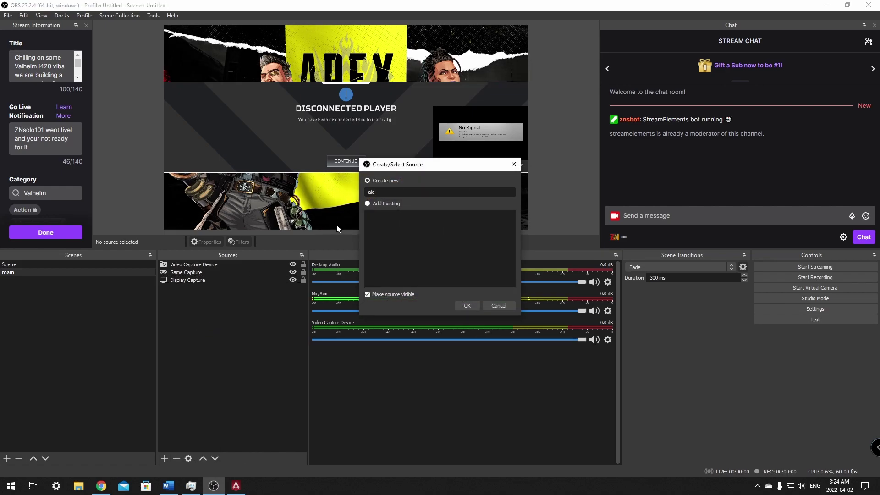
pyautogui.write('rts')
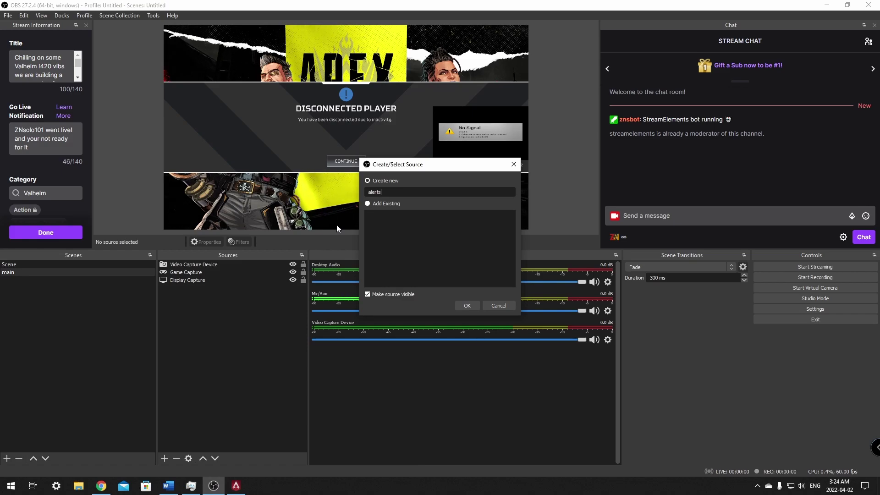
pyautogui.click(467, 304)
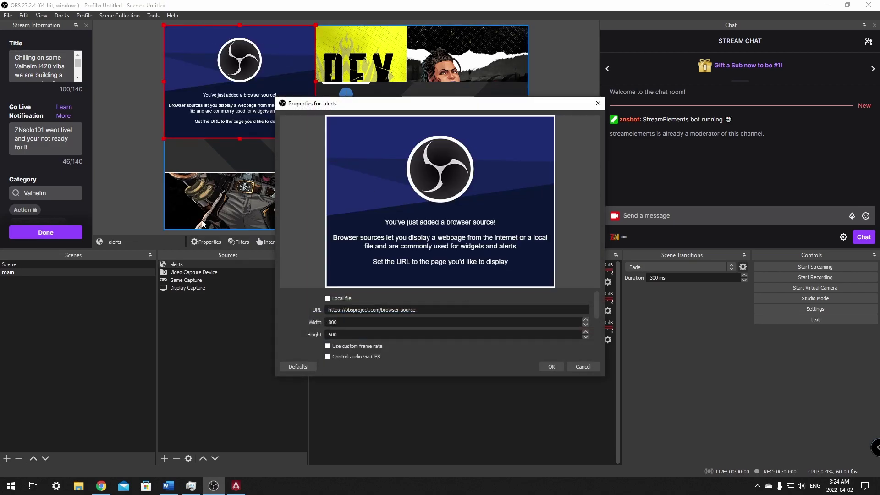
# - Paste the copied overlay link as the alerts source's URL, and set its width to 1920 and height to 1080
pyautogui.moveTo(417, 310); pyautogui.dragTo(310, 308)
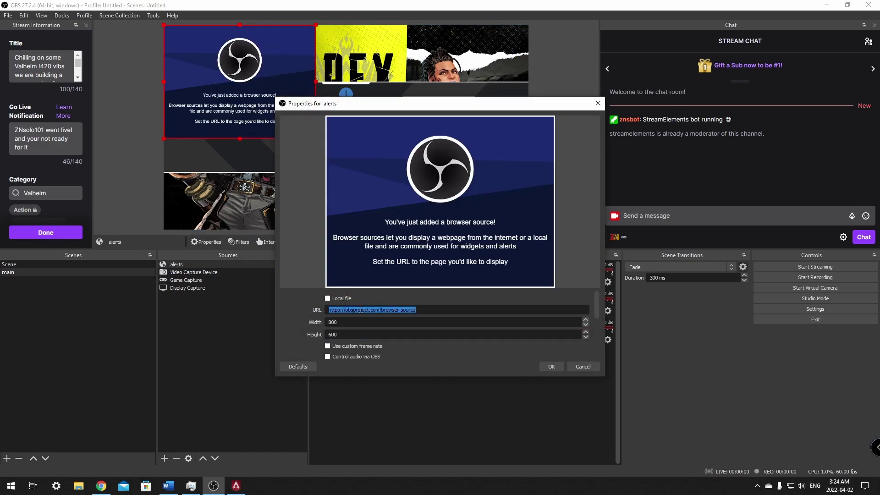
pyautogui.hotkey('ctrl', 'v')
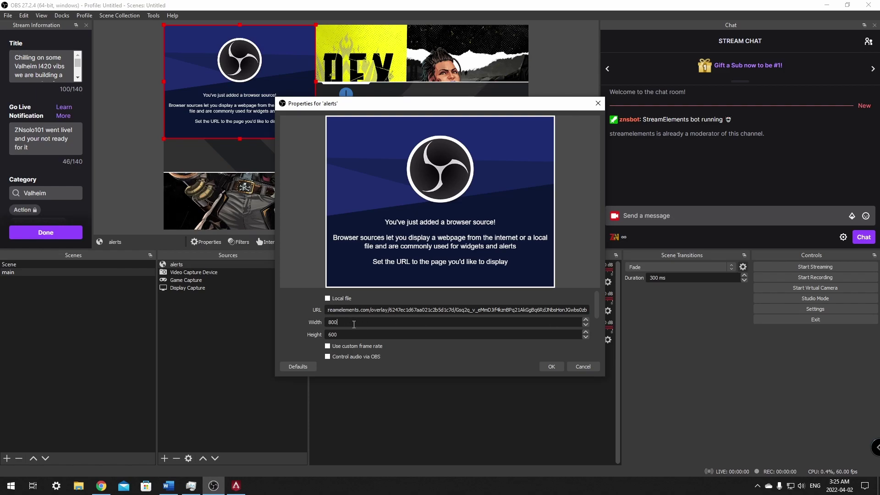
pyautogui.press('BackSpace')
pyautogui.press('BackSpace')
pyautogui.press('BackSpace')
pyautogui.write('1920')
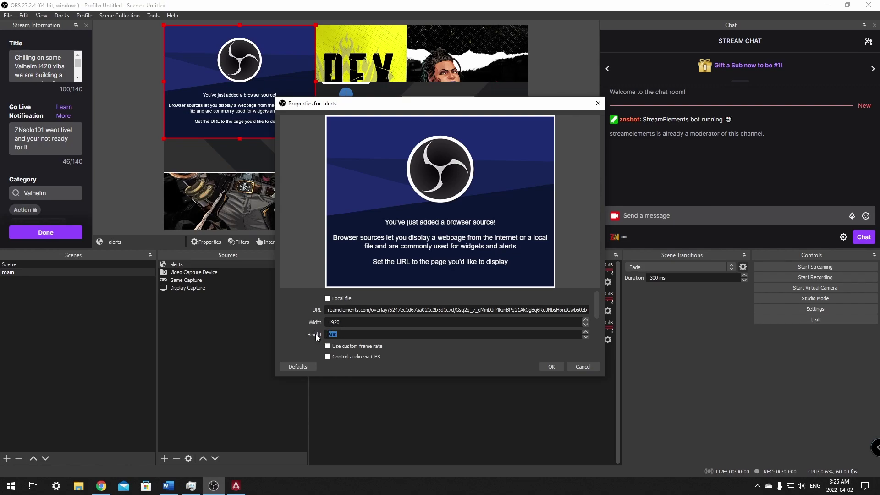
pyautogui.write('1080')
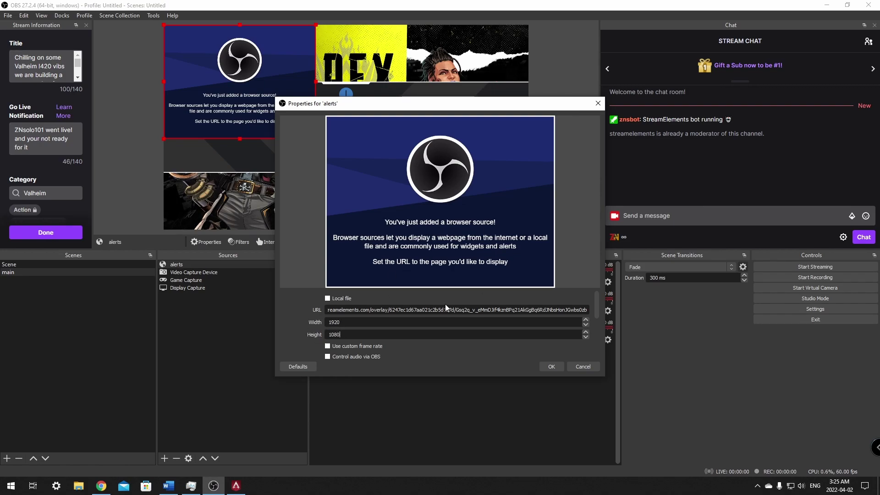
pyautogui.moveTo(597, 303); pyautogui.dragTo(609, 350)
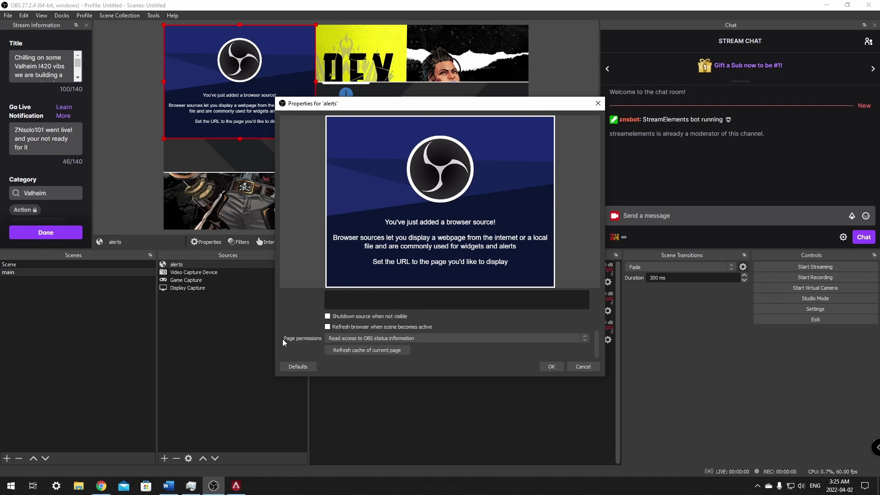
pyautogui.click(552, 366)
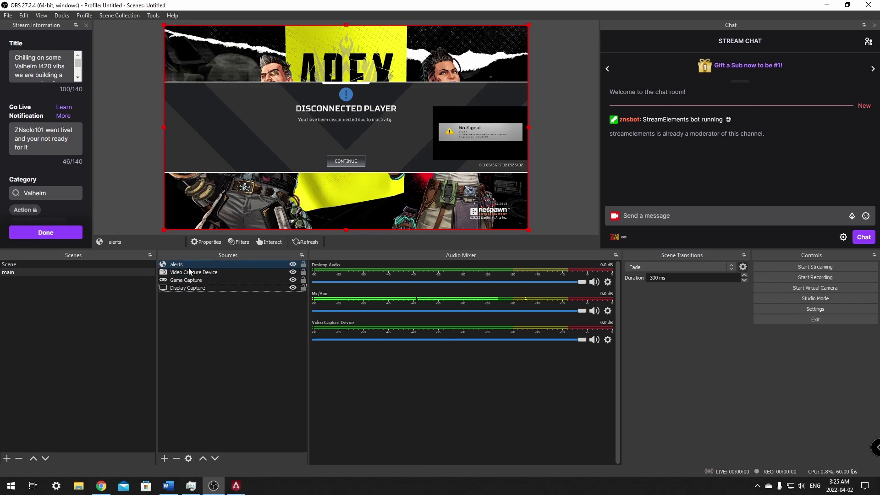
# - Switch to Chrome, restore its window to a smaller size over OBS, and open the ROYAL RED ALERTS overlay for editing
pyautogui.hotkey('alt', 'Tab')
pyautogui.doubleClick(153, 8)
pyautogui.moveTo(153, 7); pyautogui.dragTo(340, 26)
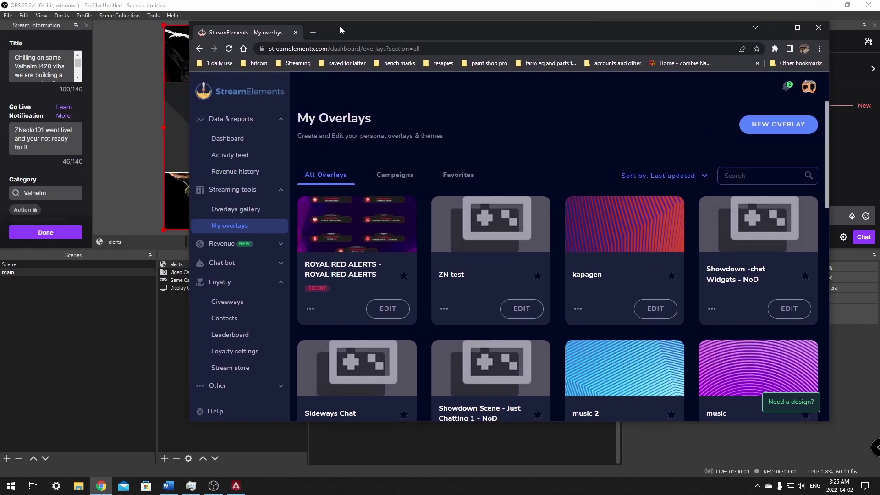
pyautogui.click(388, 309)
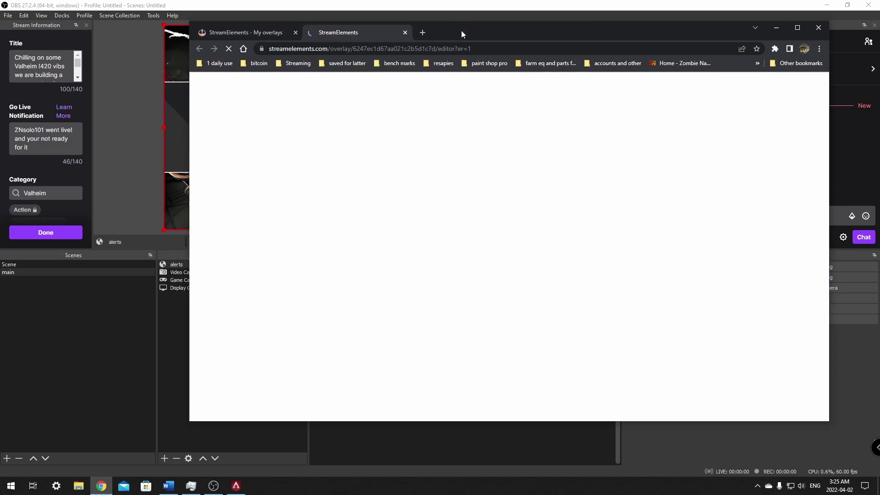
# - Emulate a follower event from the overlay editor, uncover the OBS preview to check the alert, and minimize Chrome to return to OBS
pyautogui.moveTo(461, 30); pyautogui.dragTo(545, 39)
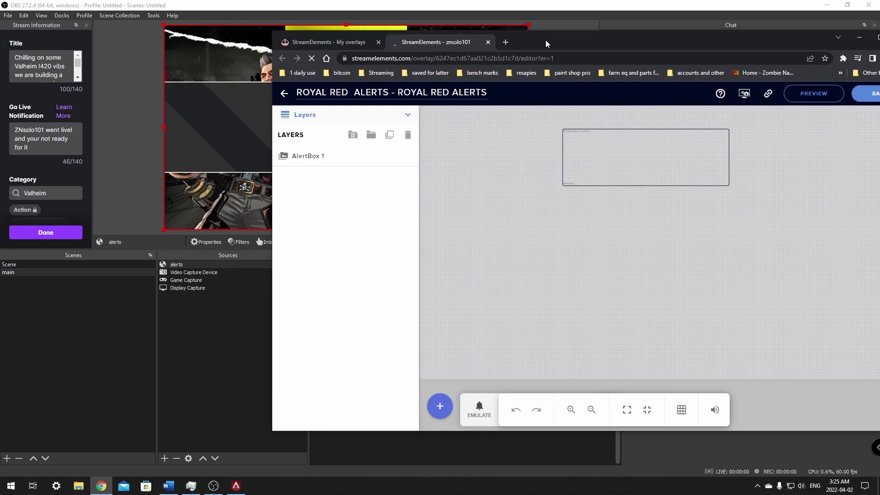
pyautogui.click(478, 414)
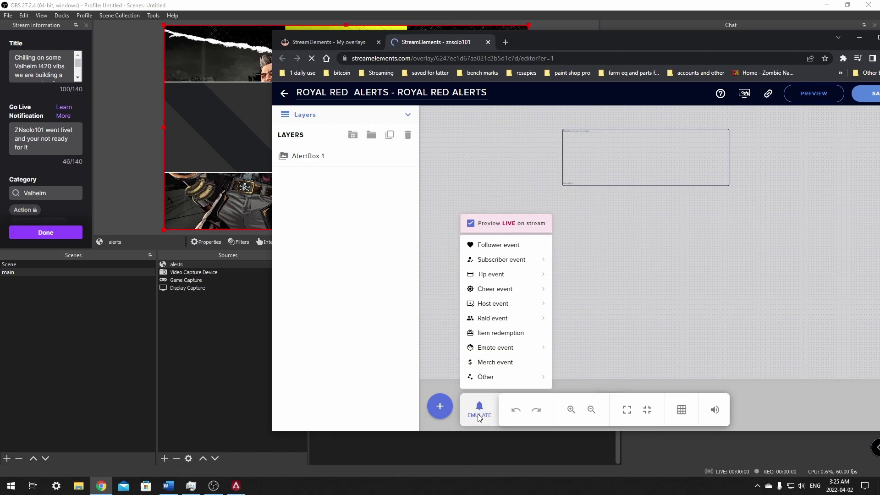
pyautogui.click(498, 245)
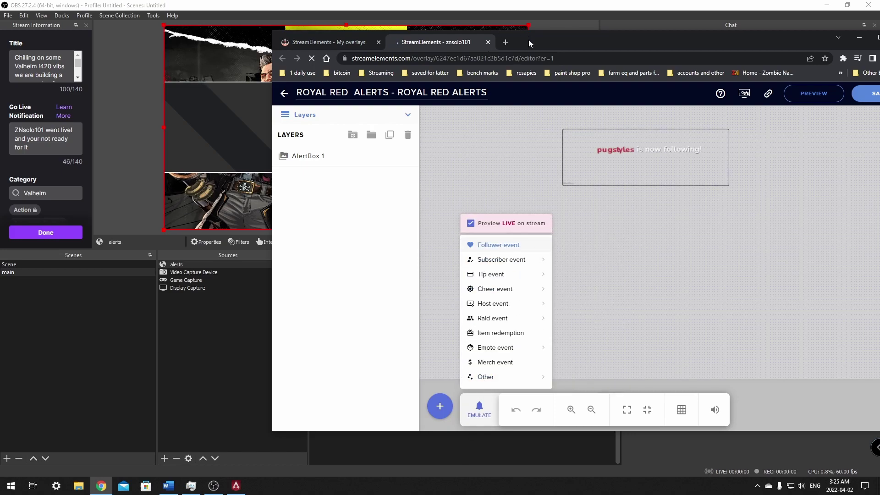
pyautogui.moveTo(529, 40); pyautogui.dragTo(837, 118)
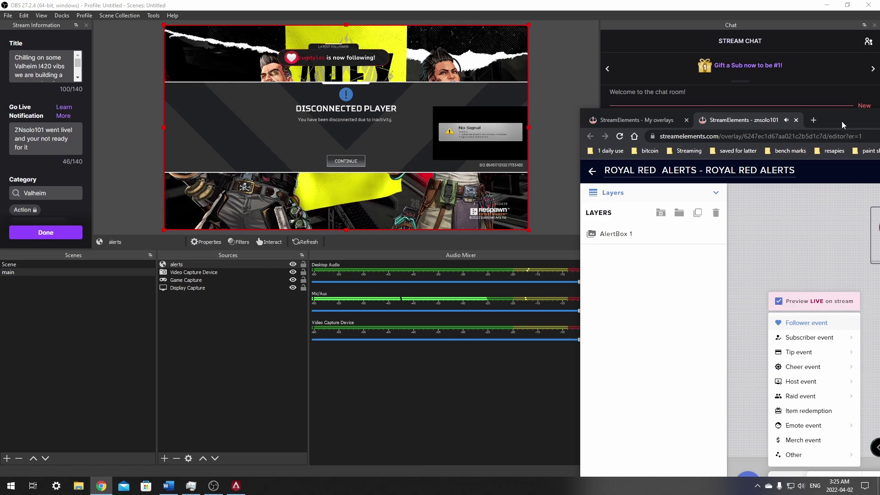
pyautogui.moveTo(842, 121); pyautogui.dragTo(428, 91)
pyautogui.click(754, 84)
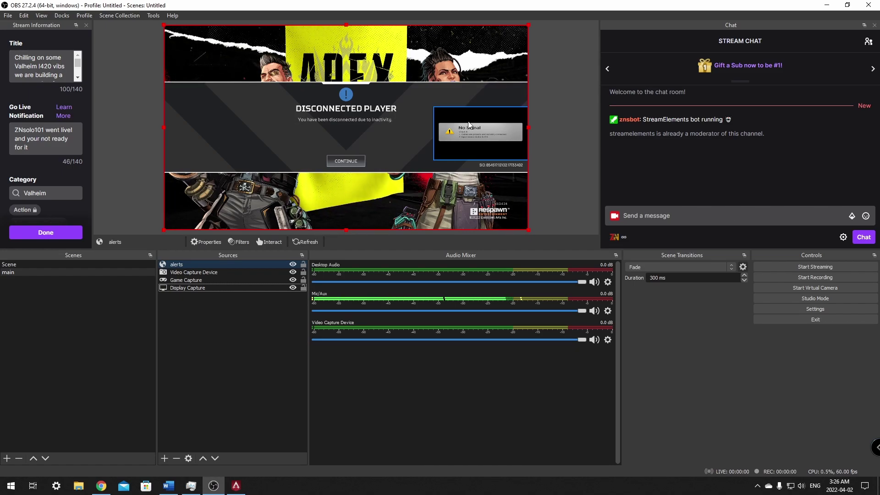
# - Test the chat bot by sending the commands !watchtime and !followage in the stream chat
pyautogui.click(665, 217)
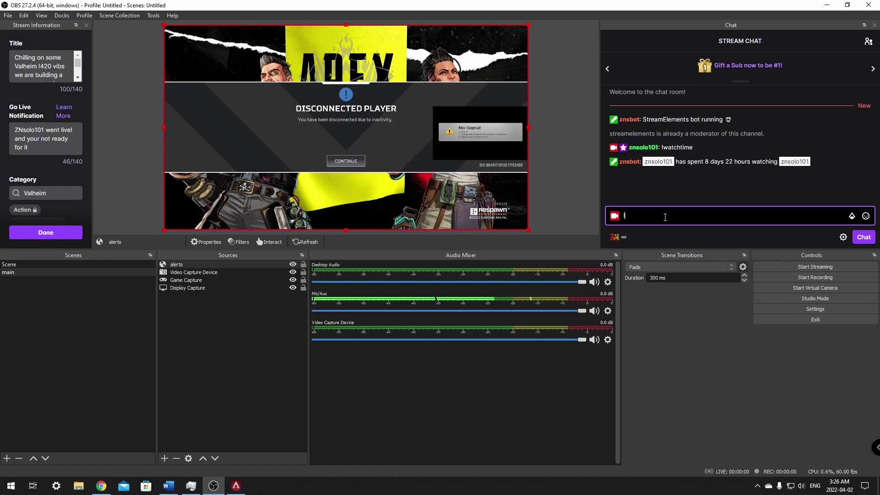
pyautogui.write('followage')
pyautogui.press('Return')
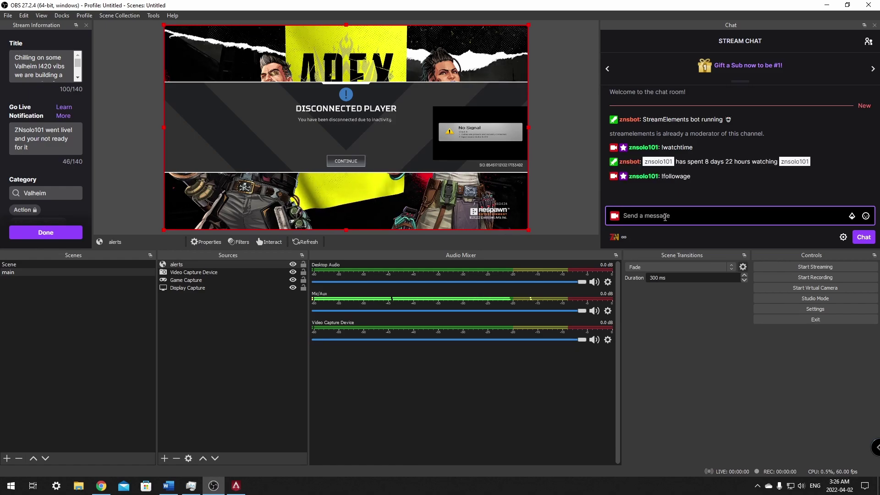